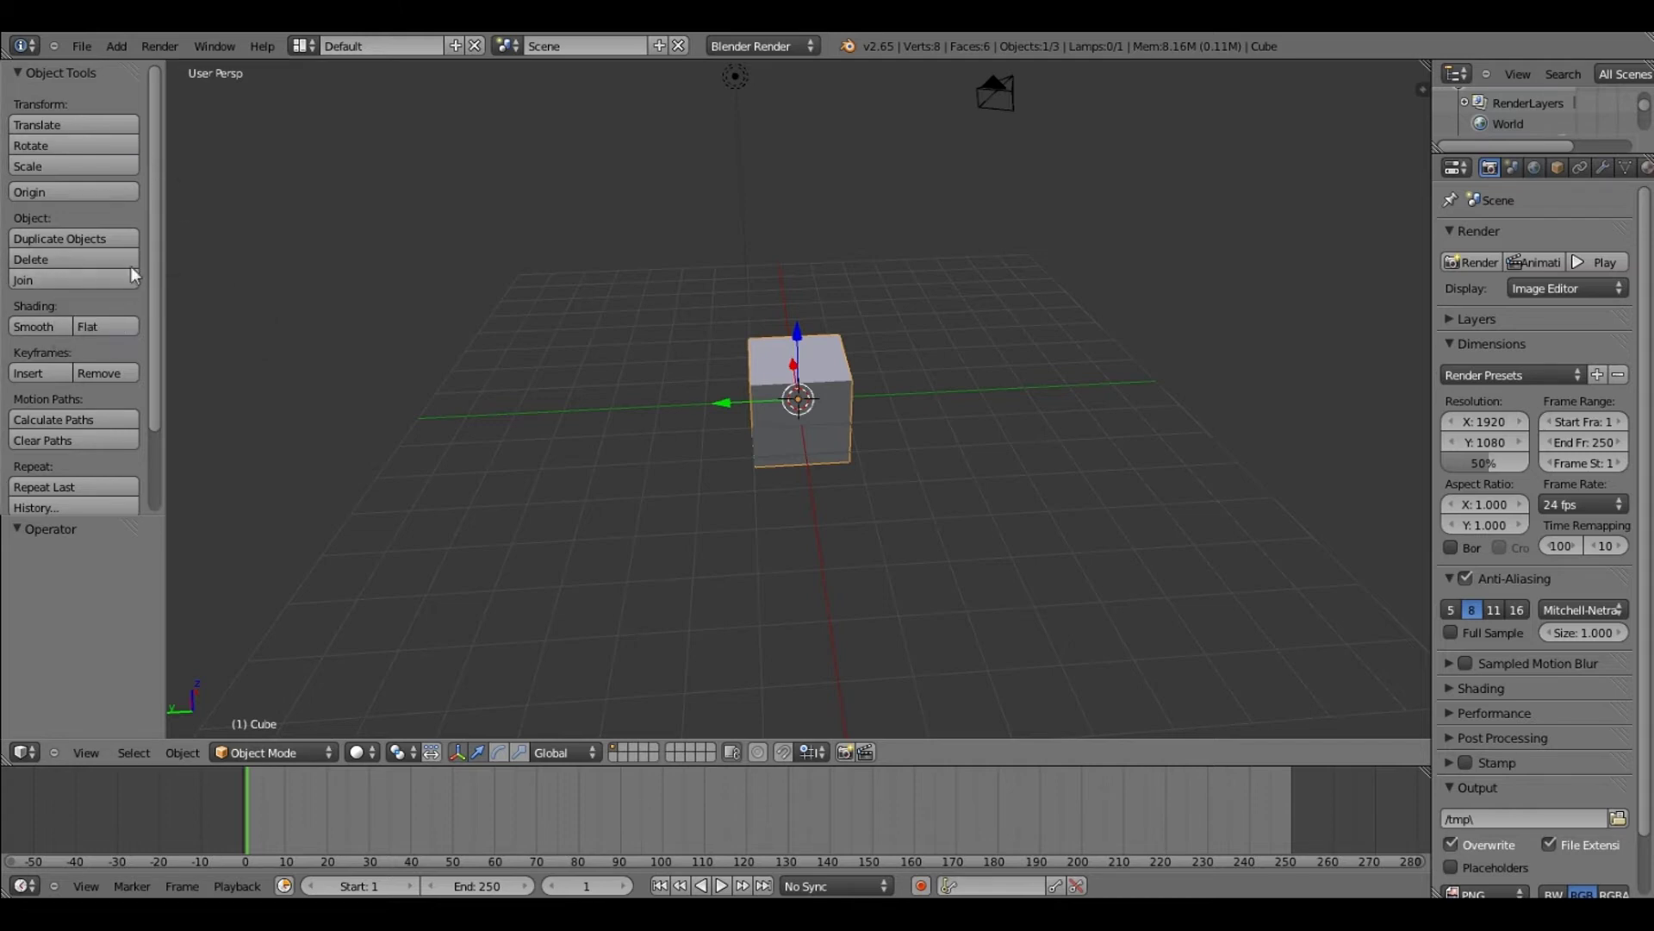
In Edit Mode, rotate the cube's mesh about 96° around the global Z axis
{"action": "left_click", "coordinate": [274, 752]}
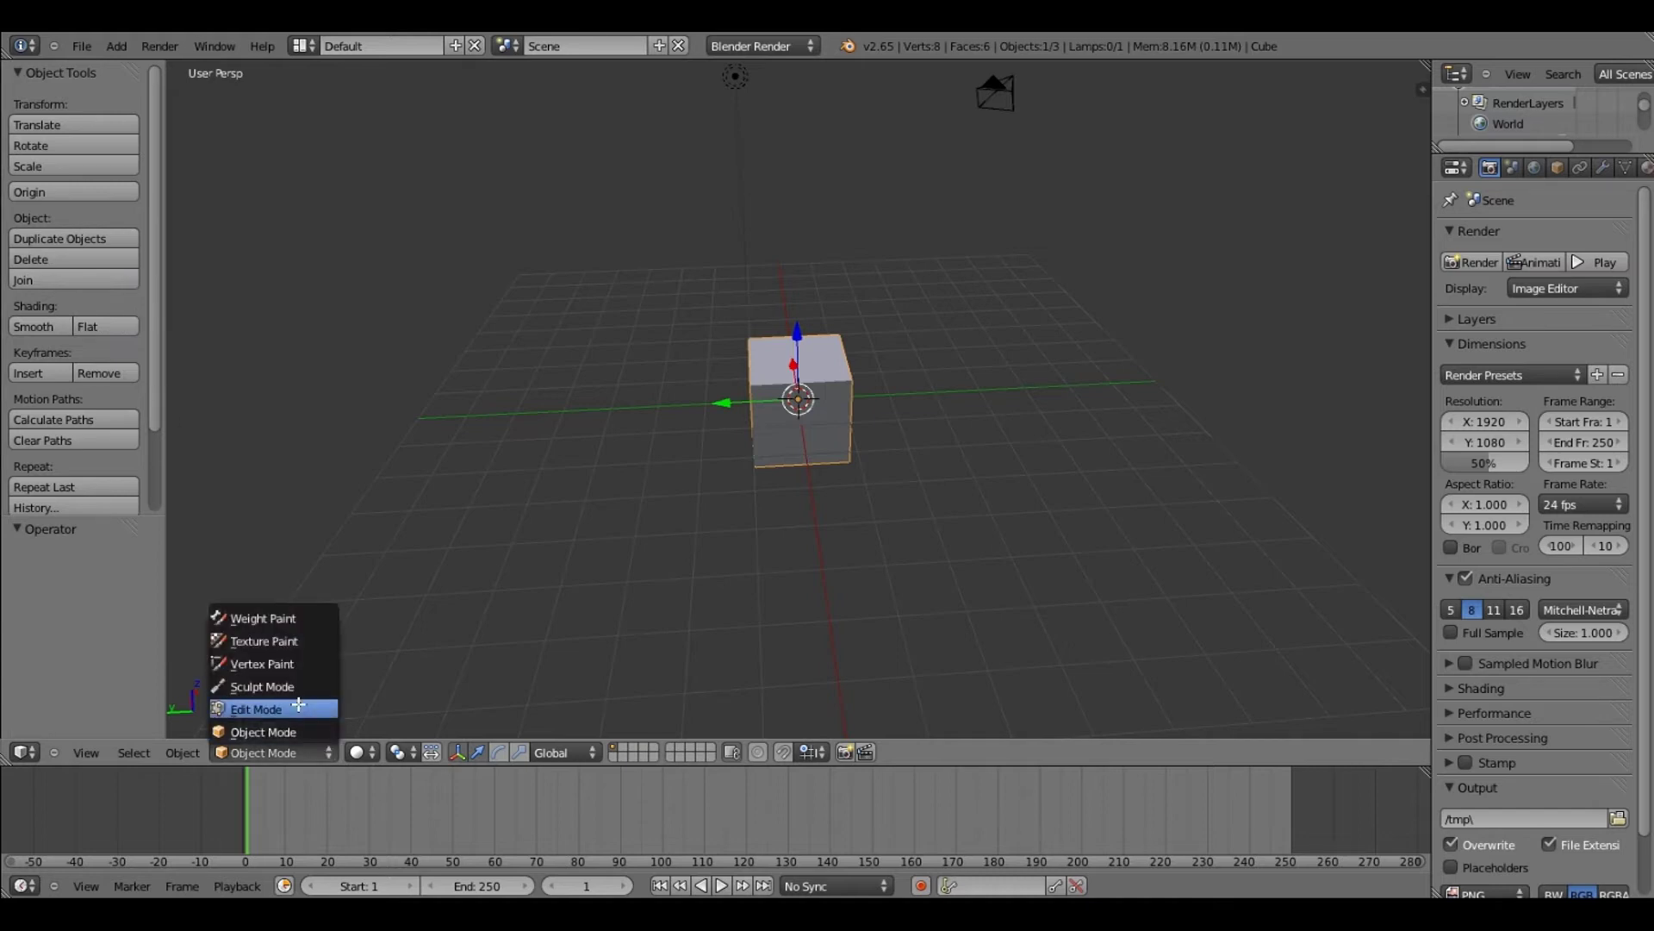
{"action": "left_click", "coordinate": [299, 705]}
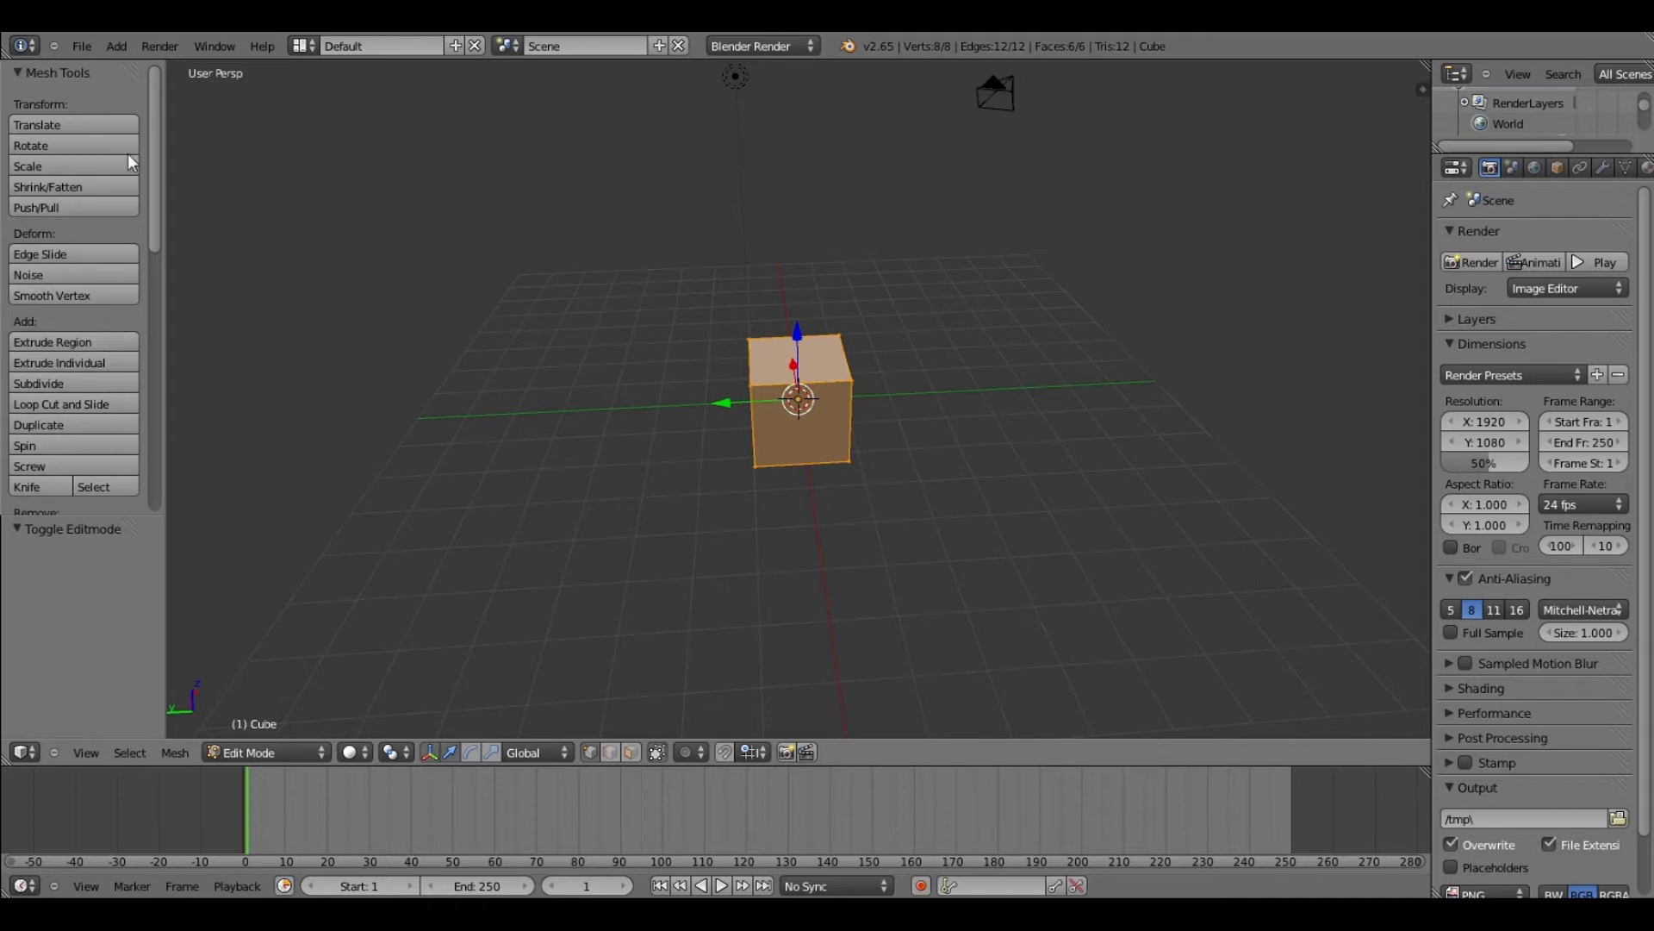
{"action": "left_click_drag", "start_coordinate": [152, 160], "coordinate": [159, 205]}
{"action": "scroll", "coordinate": [167, 199], "scroll_direction": "up", "scroll_amount": 3}
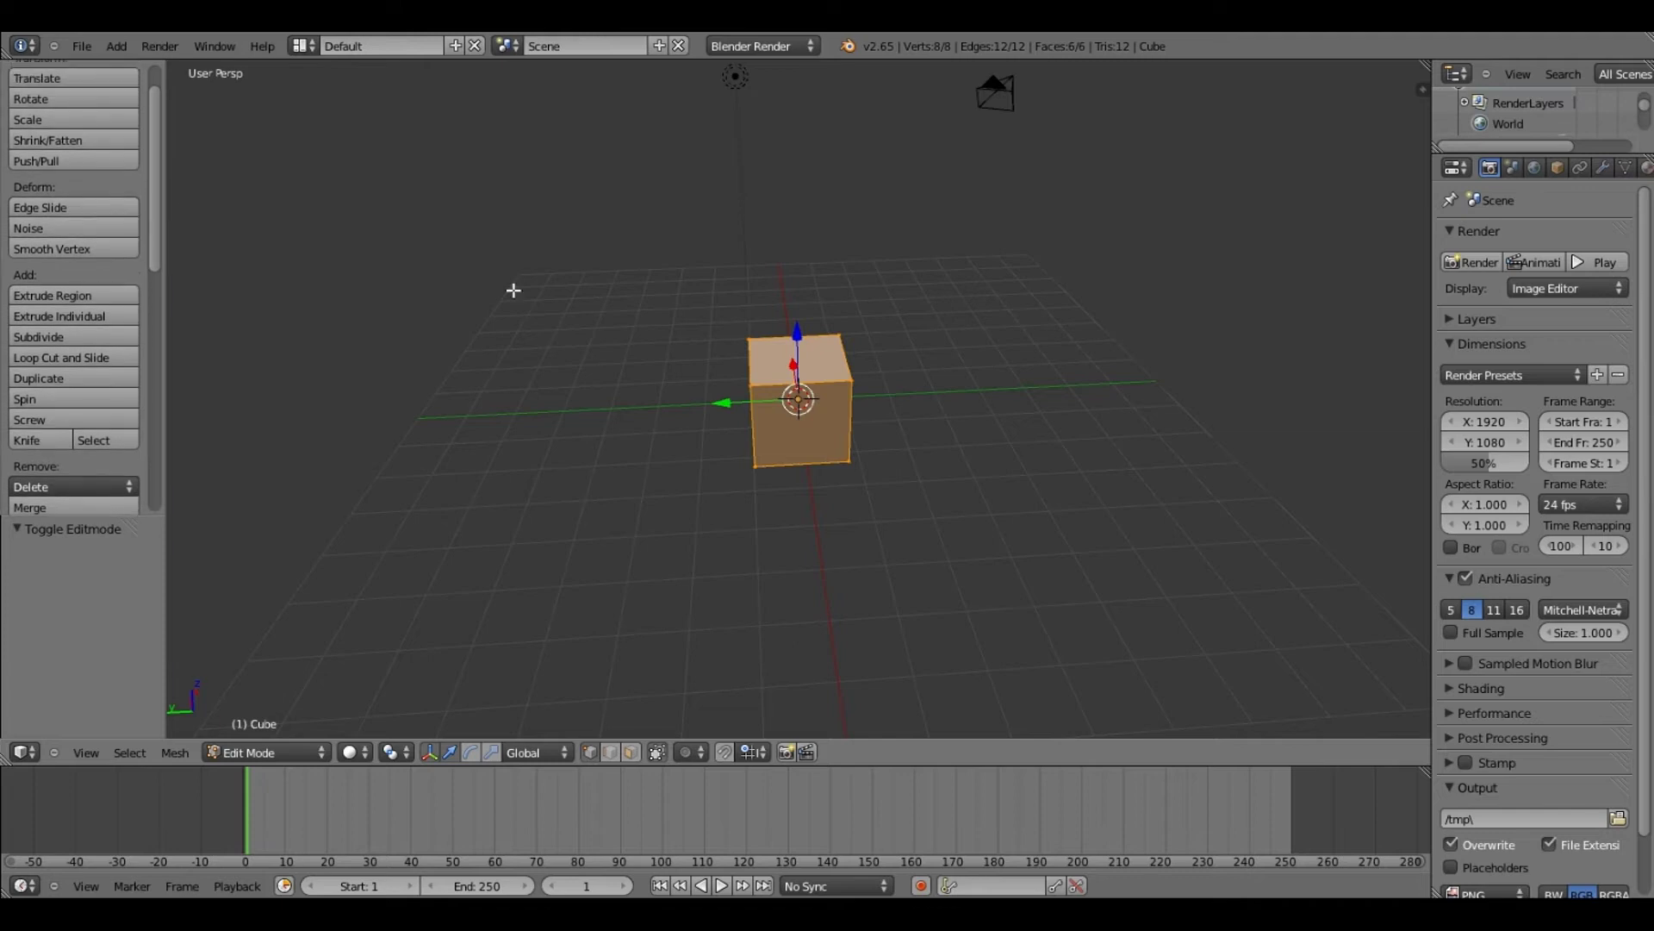
{"action": "key", "text": "r"}
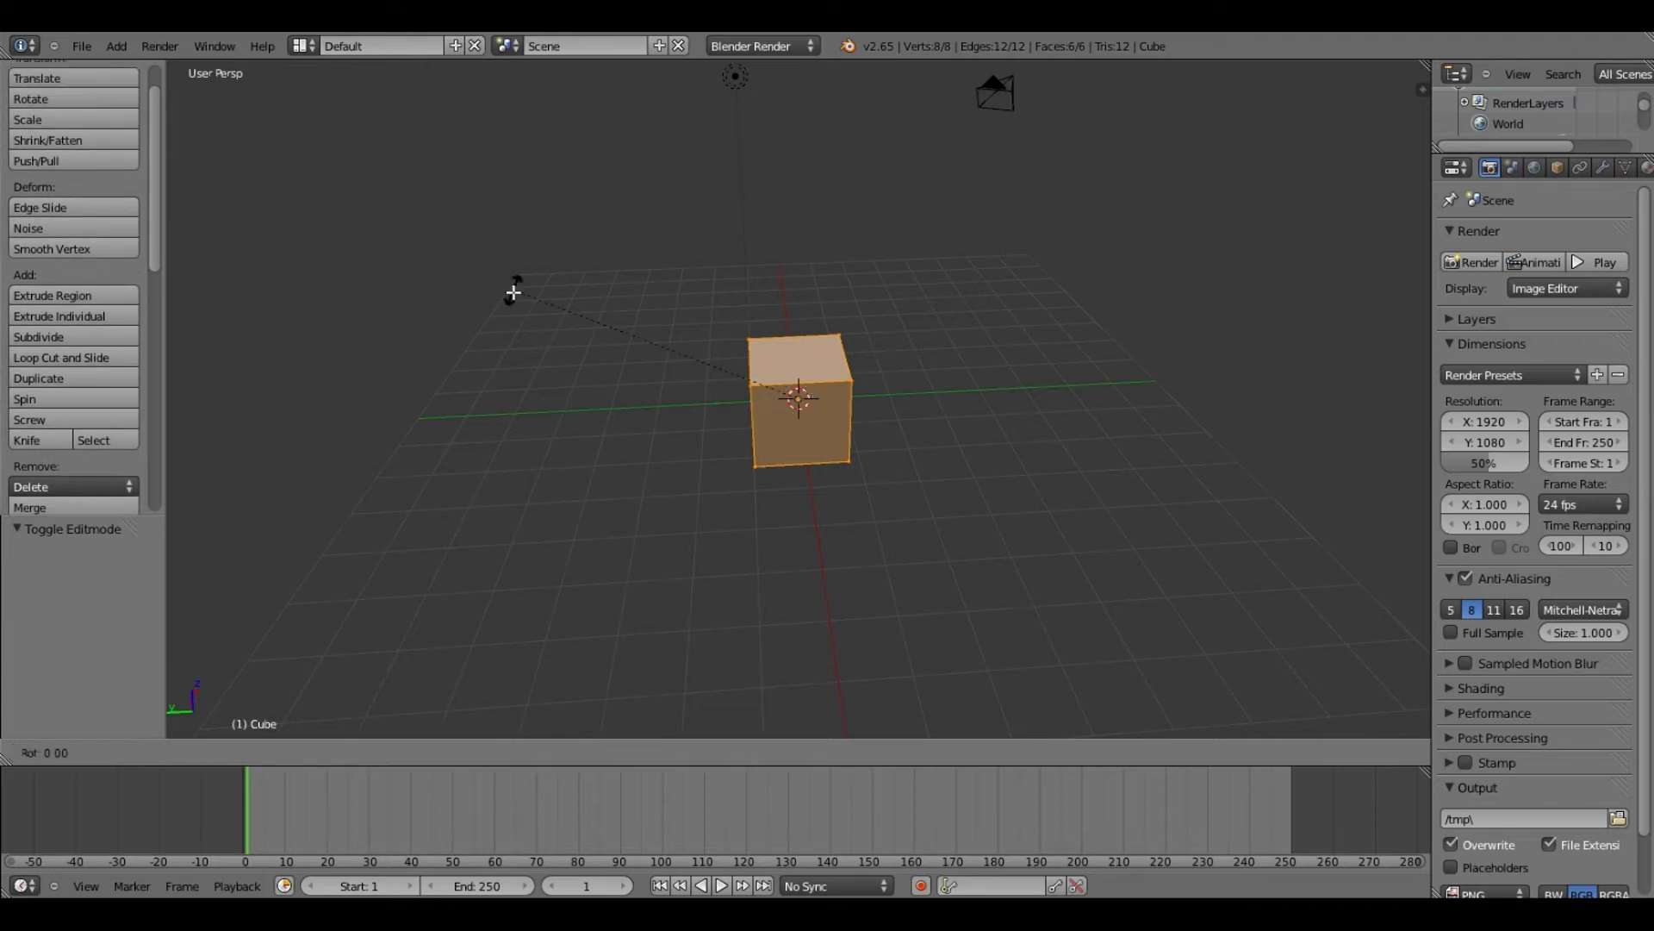
{"action": "key", "text": "z"}
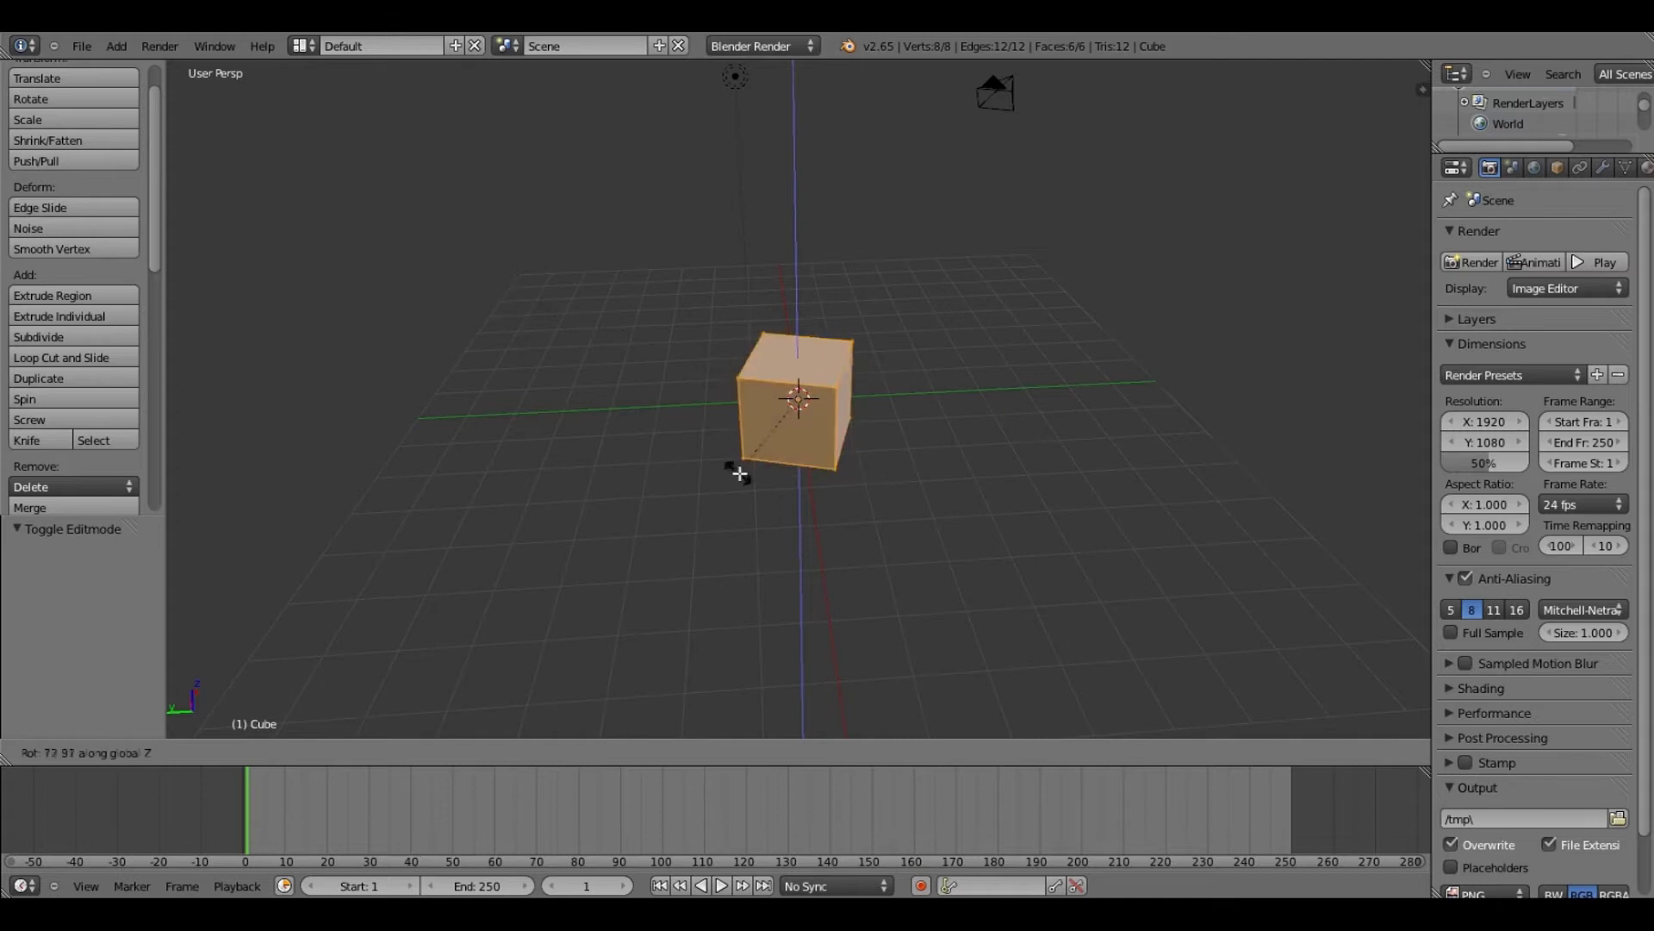
{"action": "left_click", "coordinate": [776, 480]}
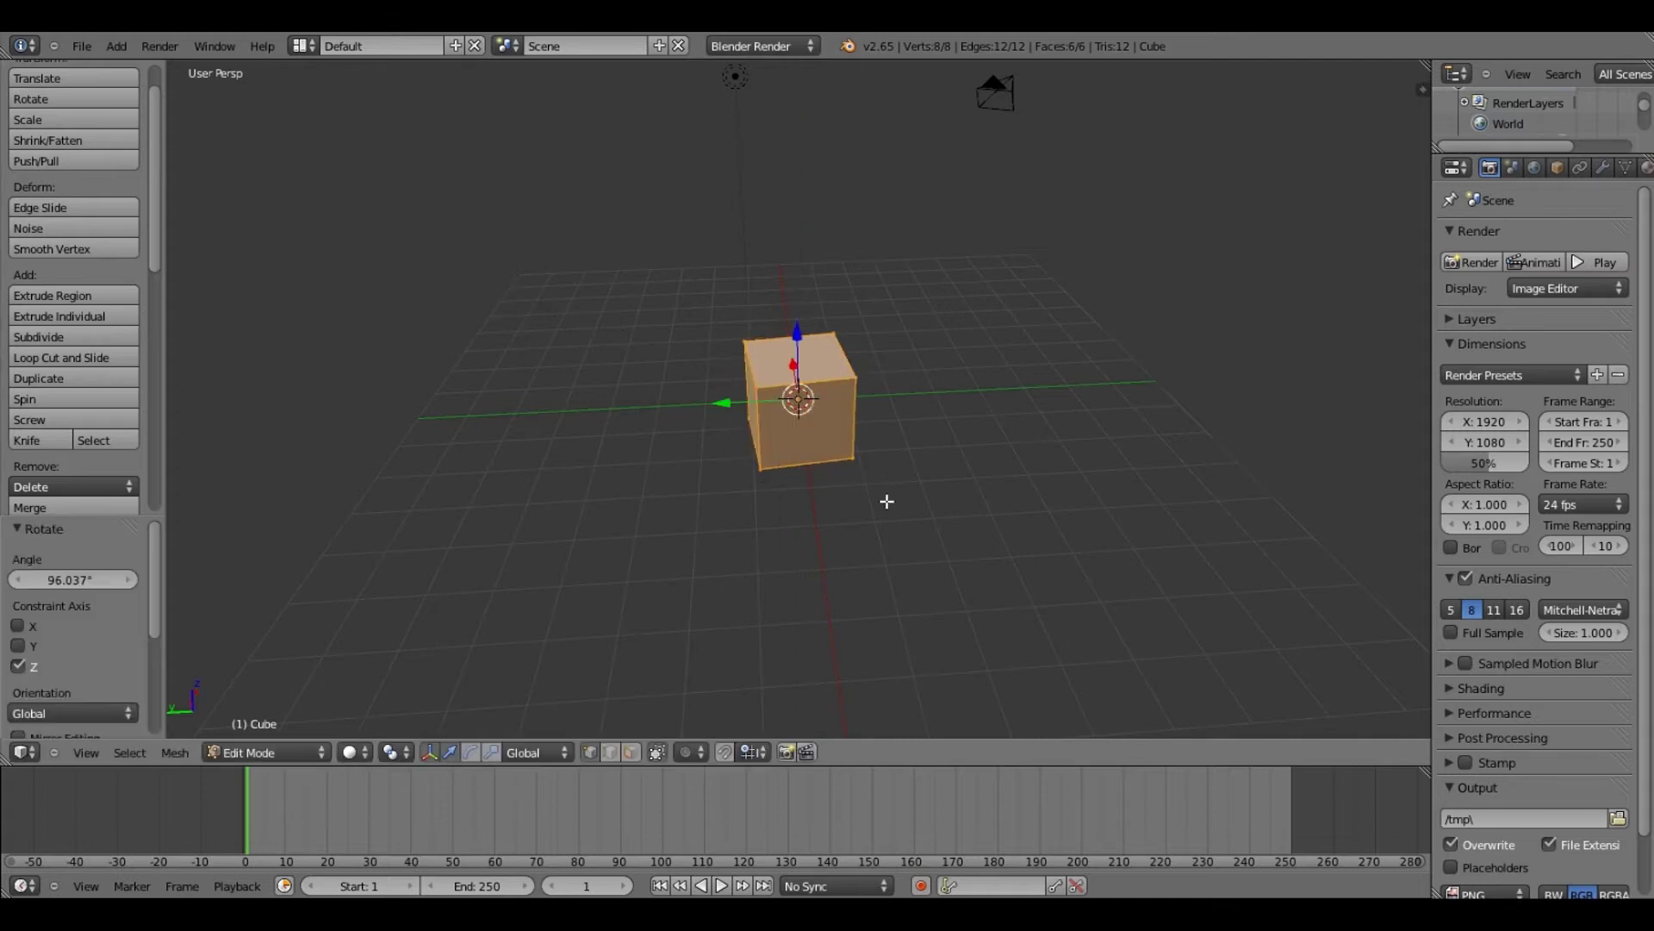
Select several cube vertices, undo back to one vertex, and return to Object Mode
{"action": "right_click", "coordinate": [760, 468]}
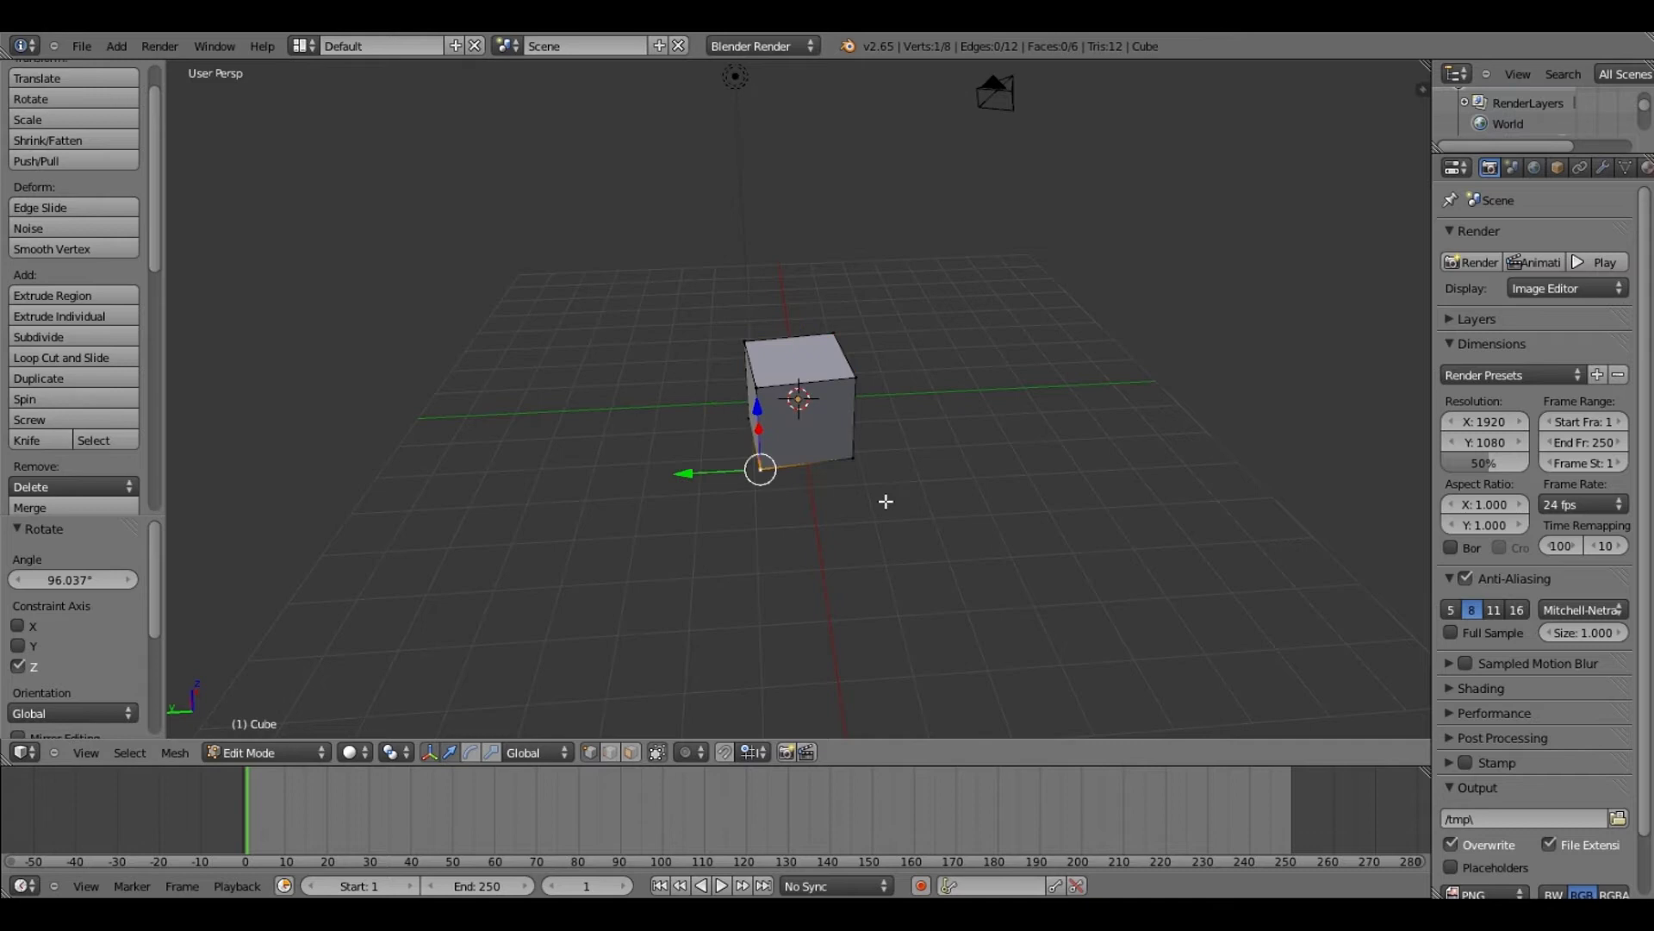
{"action": "mouse_move", "coordinate": [886, 501]}
{"action": "middle_mouse_down"}
{"action": "mouse_move", "coordinate": [919, 480]}
{"action": "mouse_move", "coordinate": [960, 491]}
{"action": "mouse_move", "coordinate": [906, 484]}
{"action": "middle_mouse_up"}
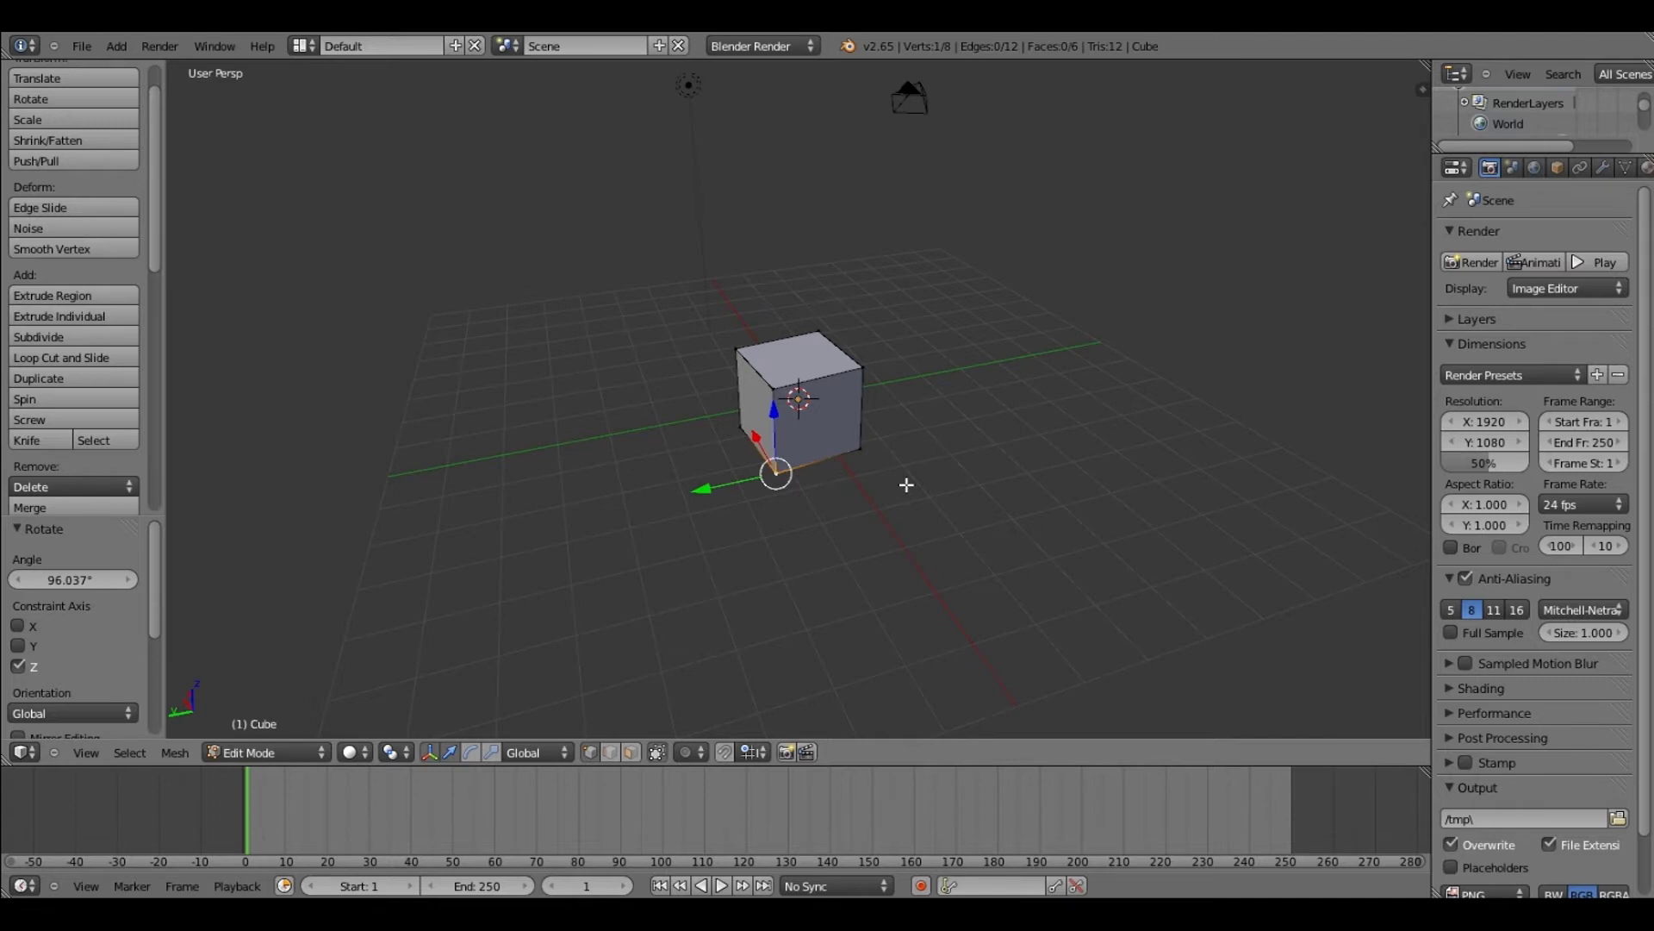
{"action": "middle_click", "coordinate": [905, 484]}
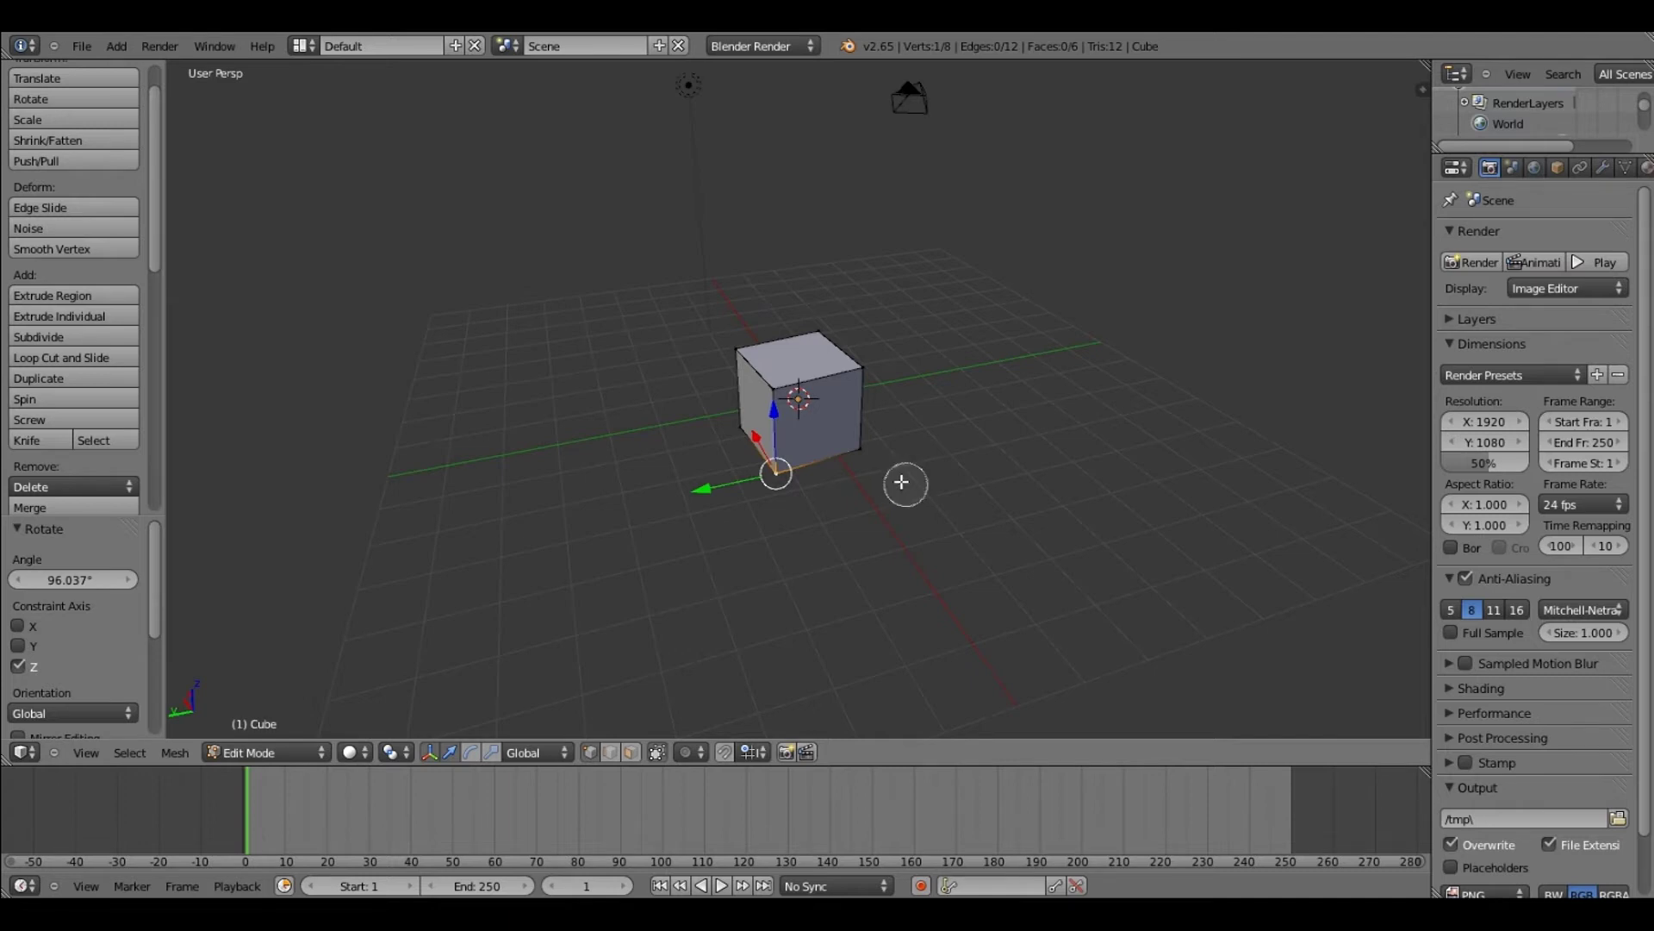
{"action": "right_click", "coordinate": [863, 448], "text": "shift"}
{"action": "right_click", "coordinate": [861, 368], "text": "shift"}
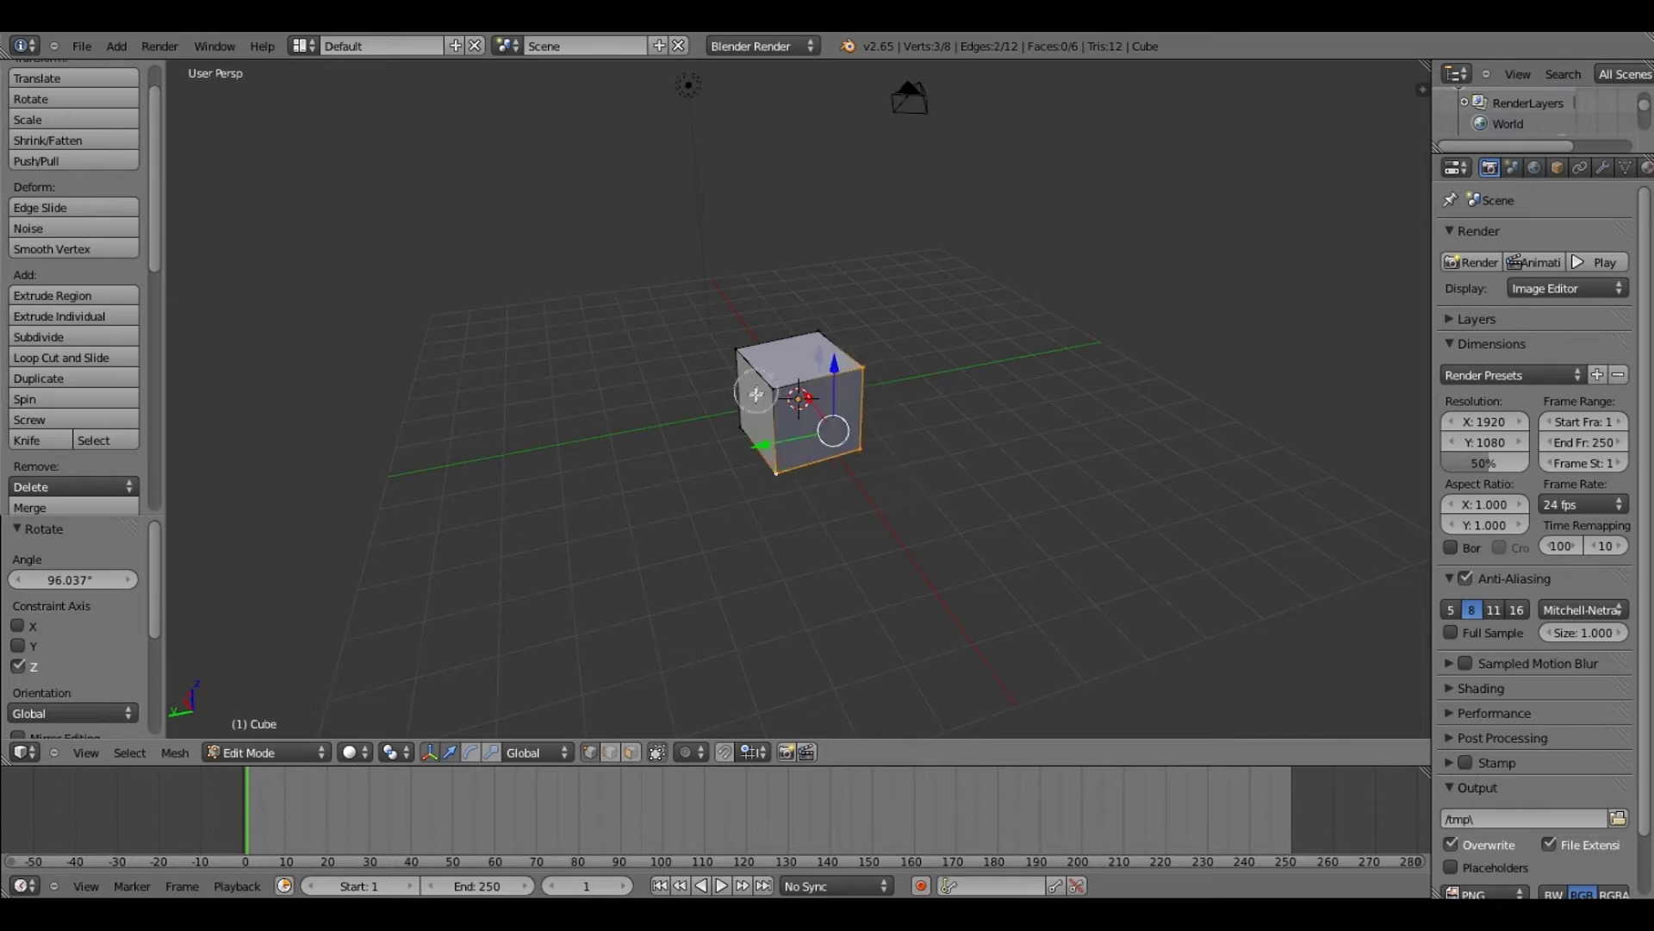
{"action": "right_click", "coordinate": [756, 394], "text": "shift"}
{"action": "right_click", "coordinate": [776, 473], "text": "shift"}
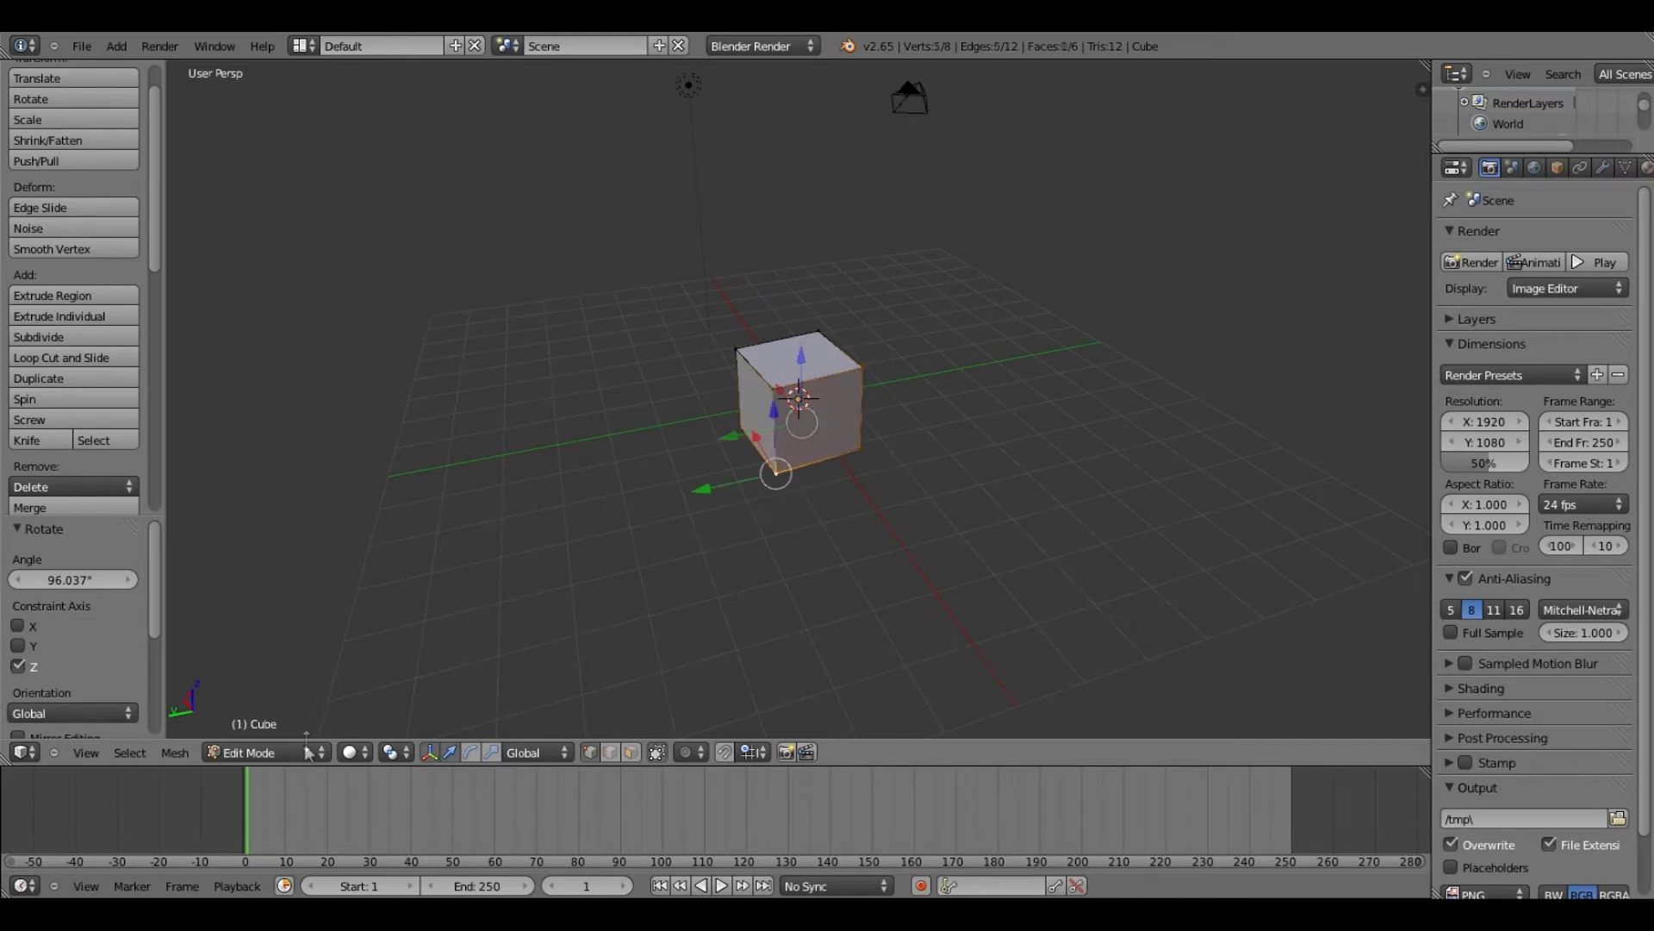
{"action": "key", "text": "ctrl+z"}
{"action": "left_click", "coordinate": [289, 744]}
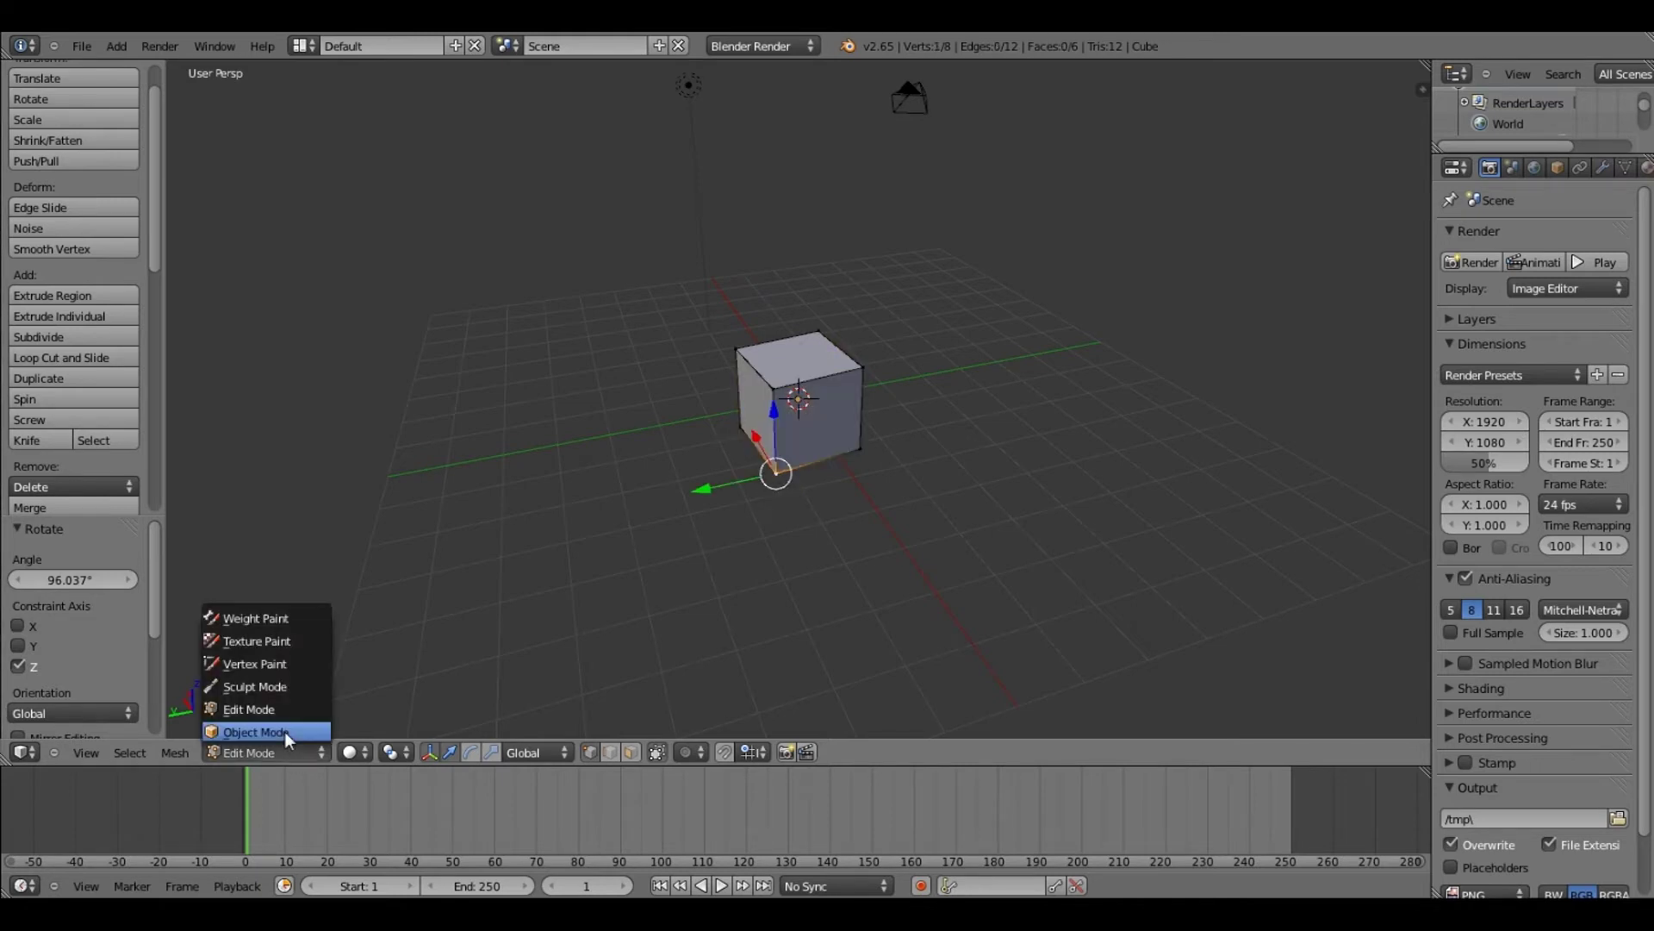
{"action": "left_click", "coordinate": [284, 731]}
Widen the Properties editor by dragging its border left so labels fit fully
{"action": "middle_click_drag", "start_coordinate": [879, 618], "coordinate": [819, 617]}
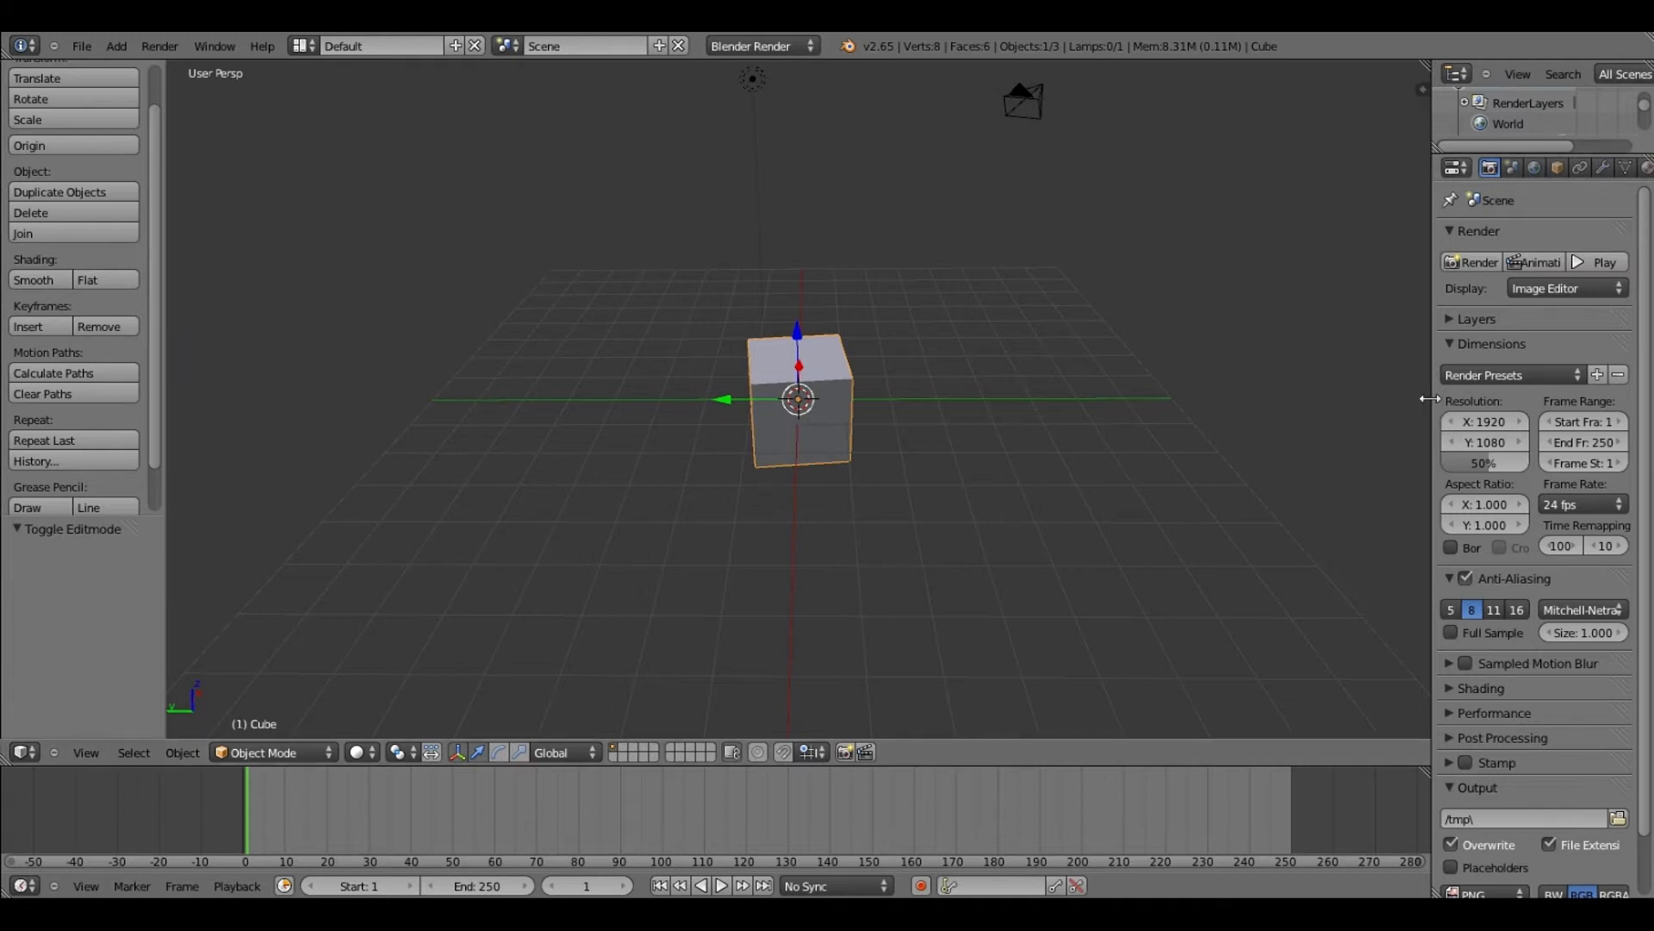
{"action": "left_click_drag", "start_coordinate": [1431, 399], "coordinate": [1337, 412]}
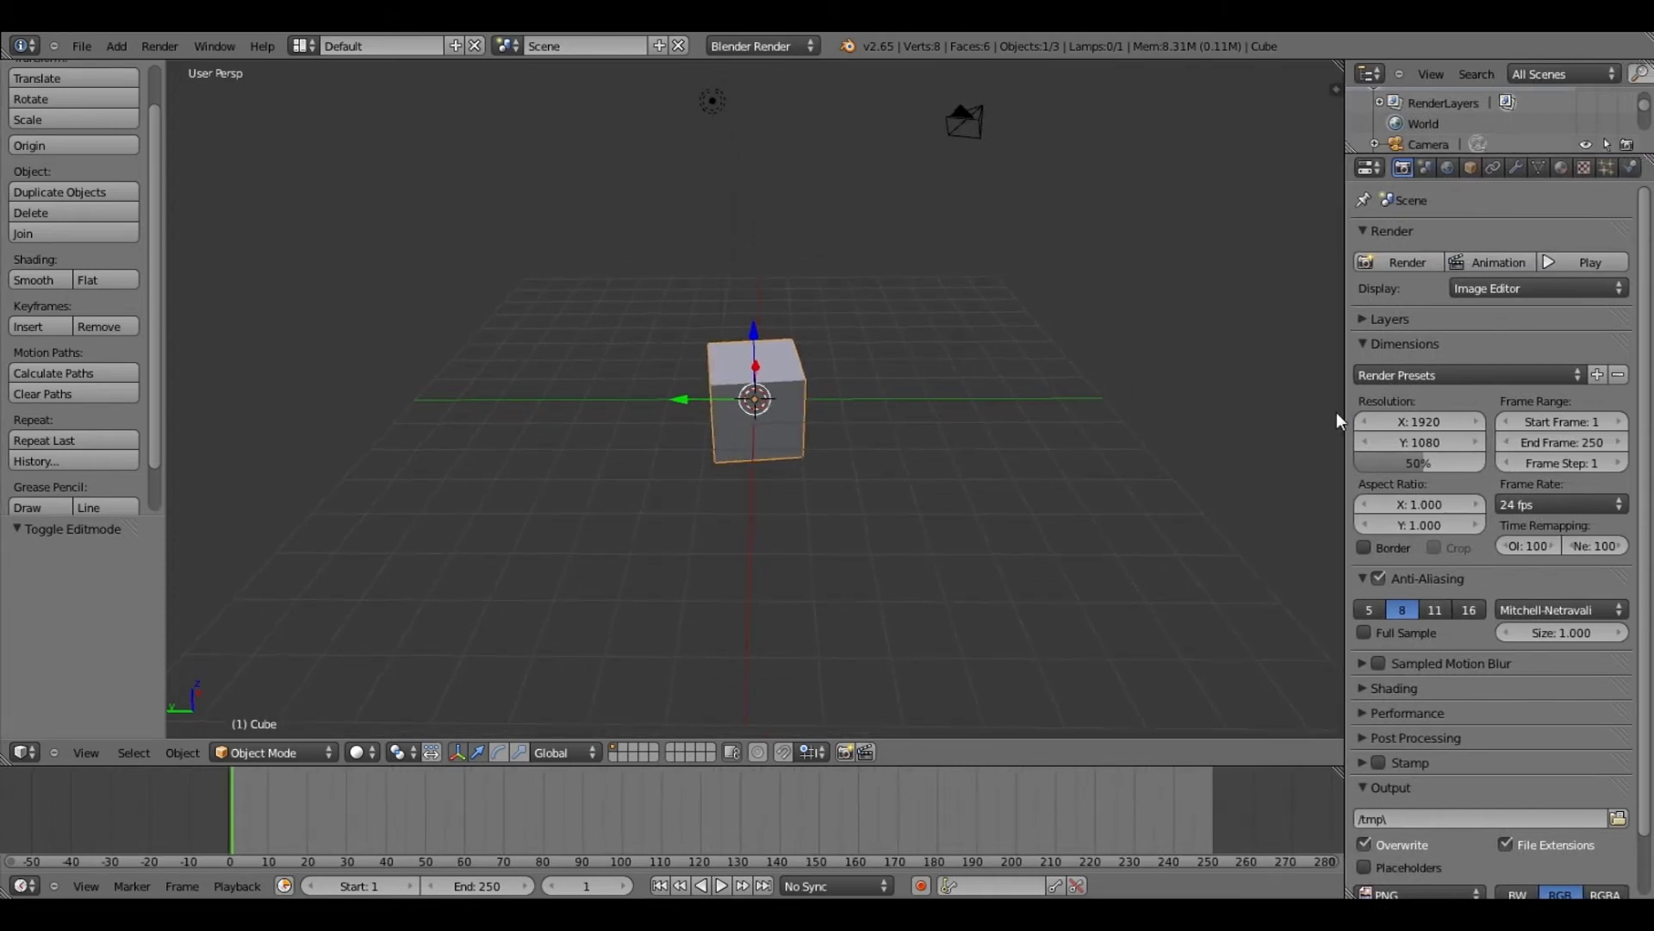
{"action": "middle_click_drag", "start_coordinate": [861, 496], "coordinate": [887, 529]}
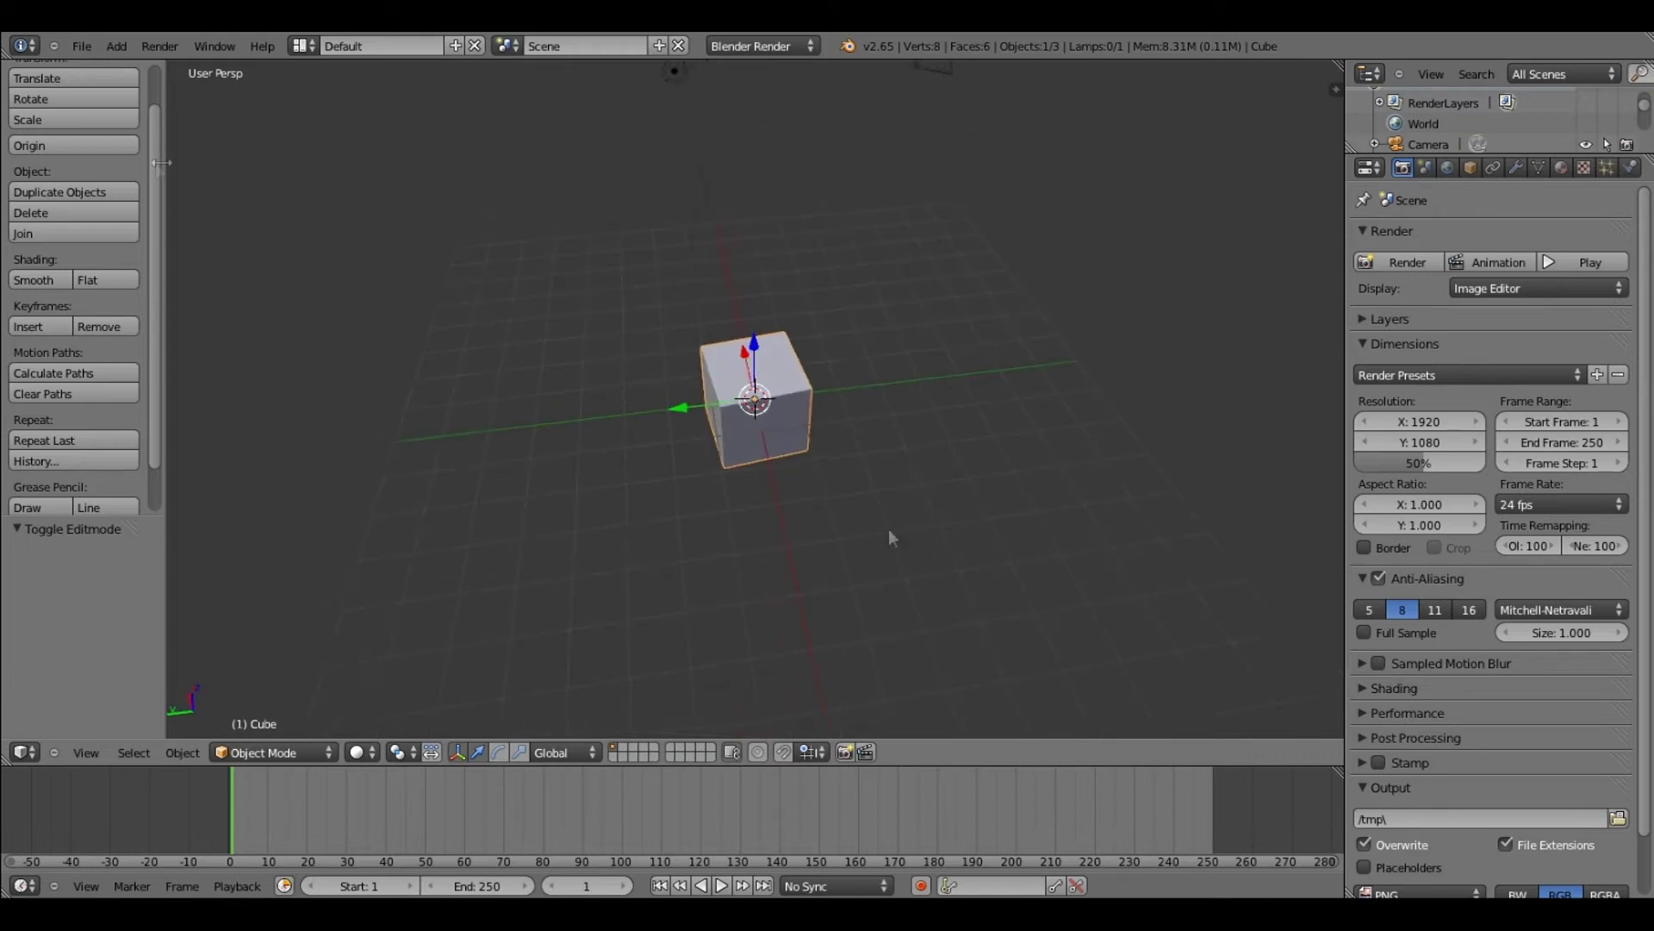
{"action": "left_click", "coordinate": [90, 51]}
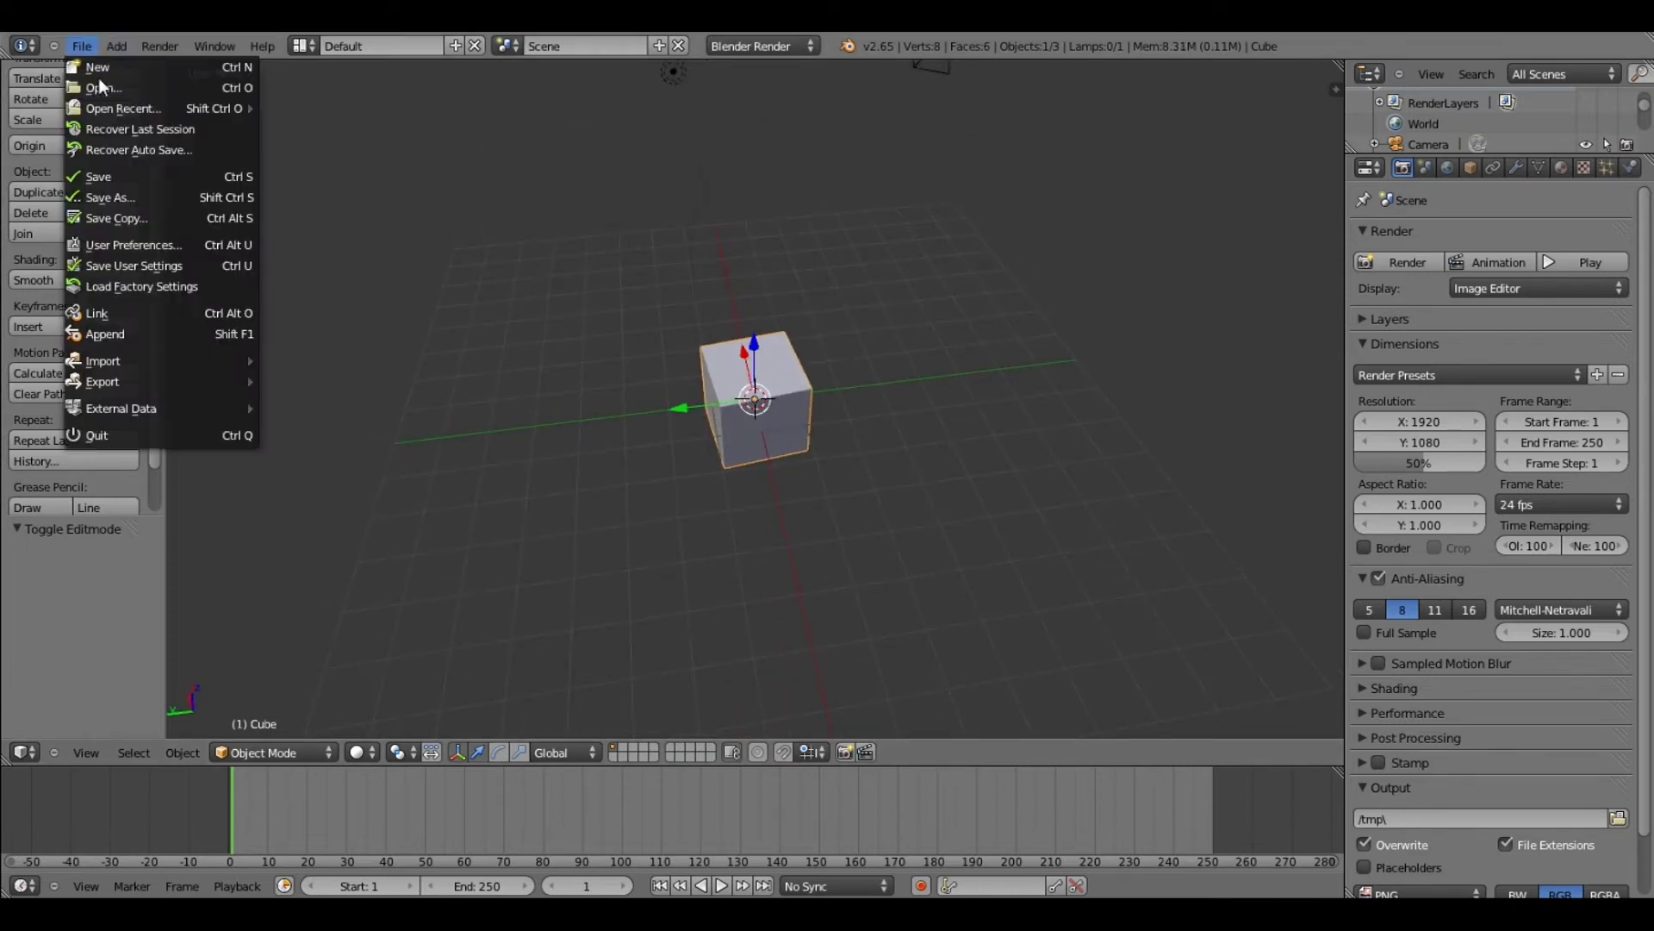
Append the Plane.004 object from propz/Rockcar.blend into the scene
{"action": "left_click", "coordinate": [174, 334]}
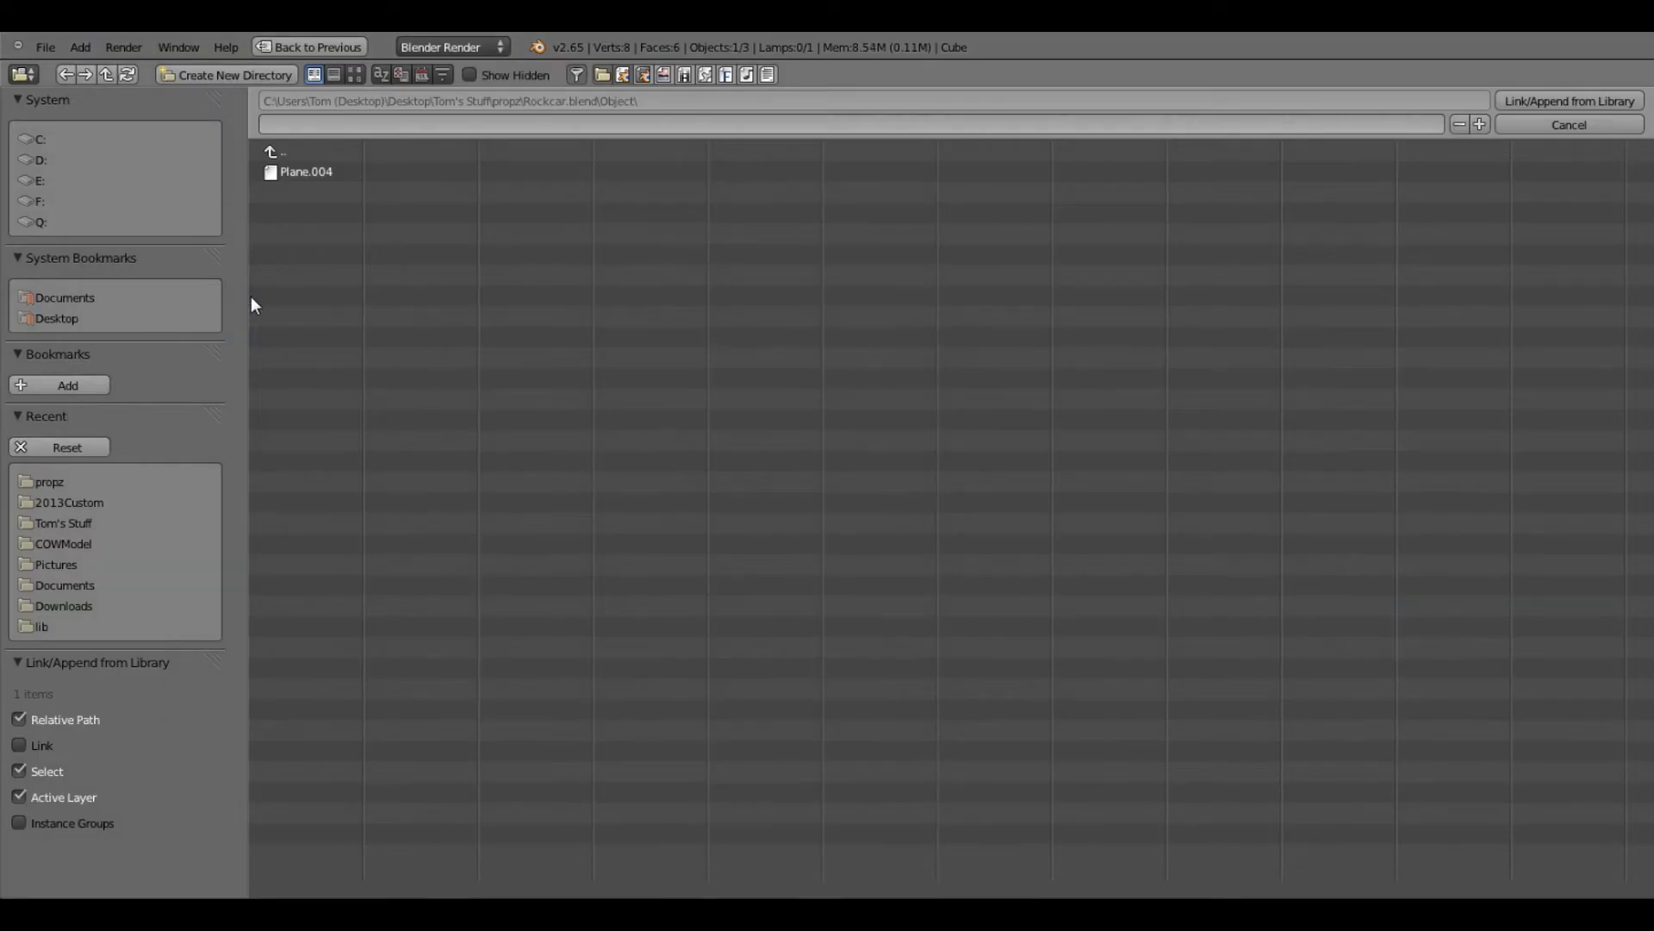
{"action": "left_click", "coordinate": [78, 481]}
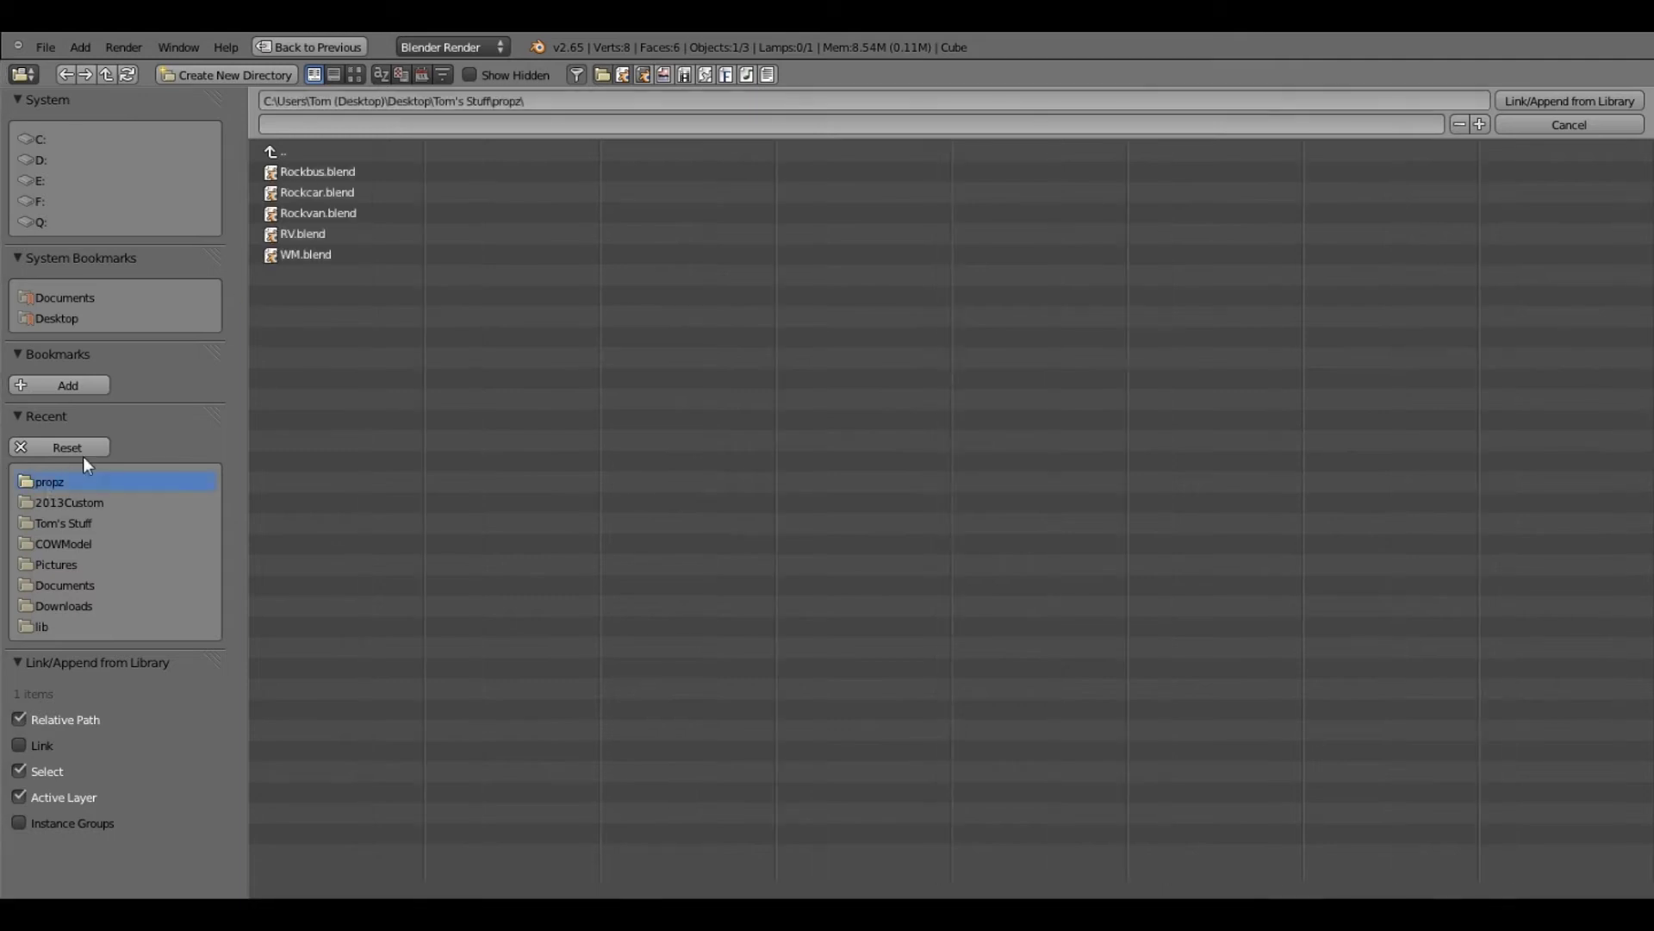
{"action": "left_click", "coordinate": [343, 198]}
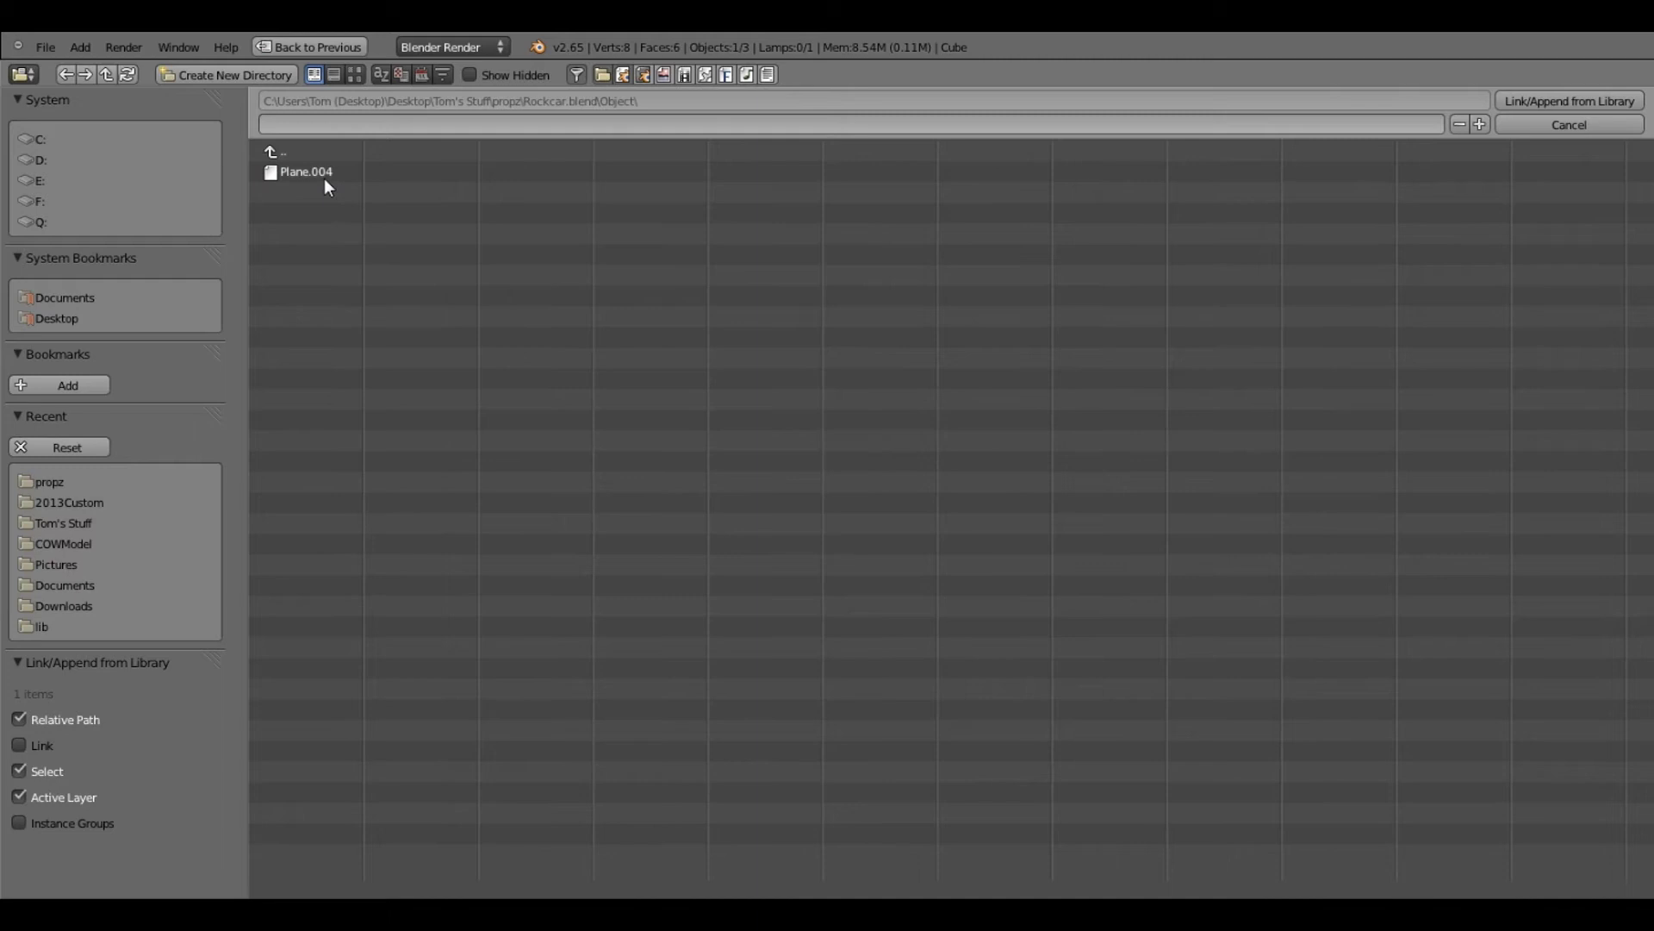
{"action": "left_click", "coordinate": [359, 173]}
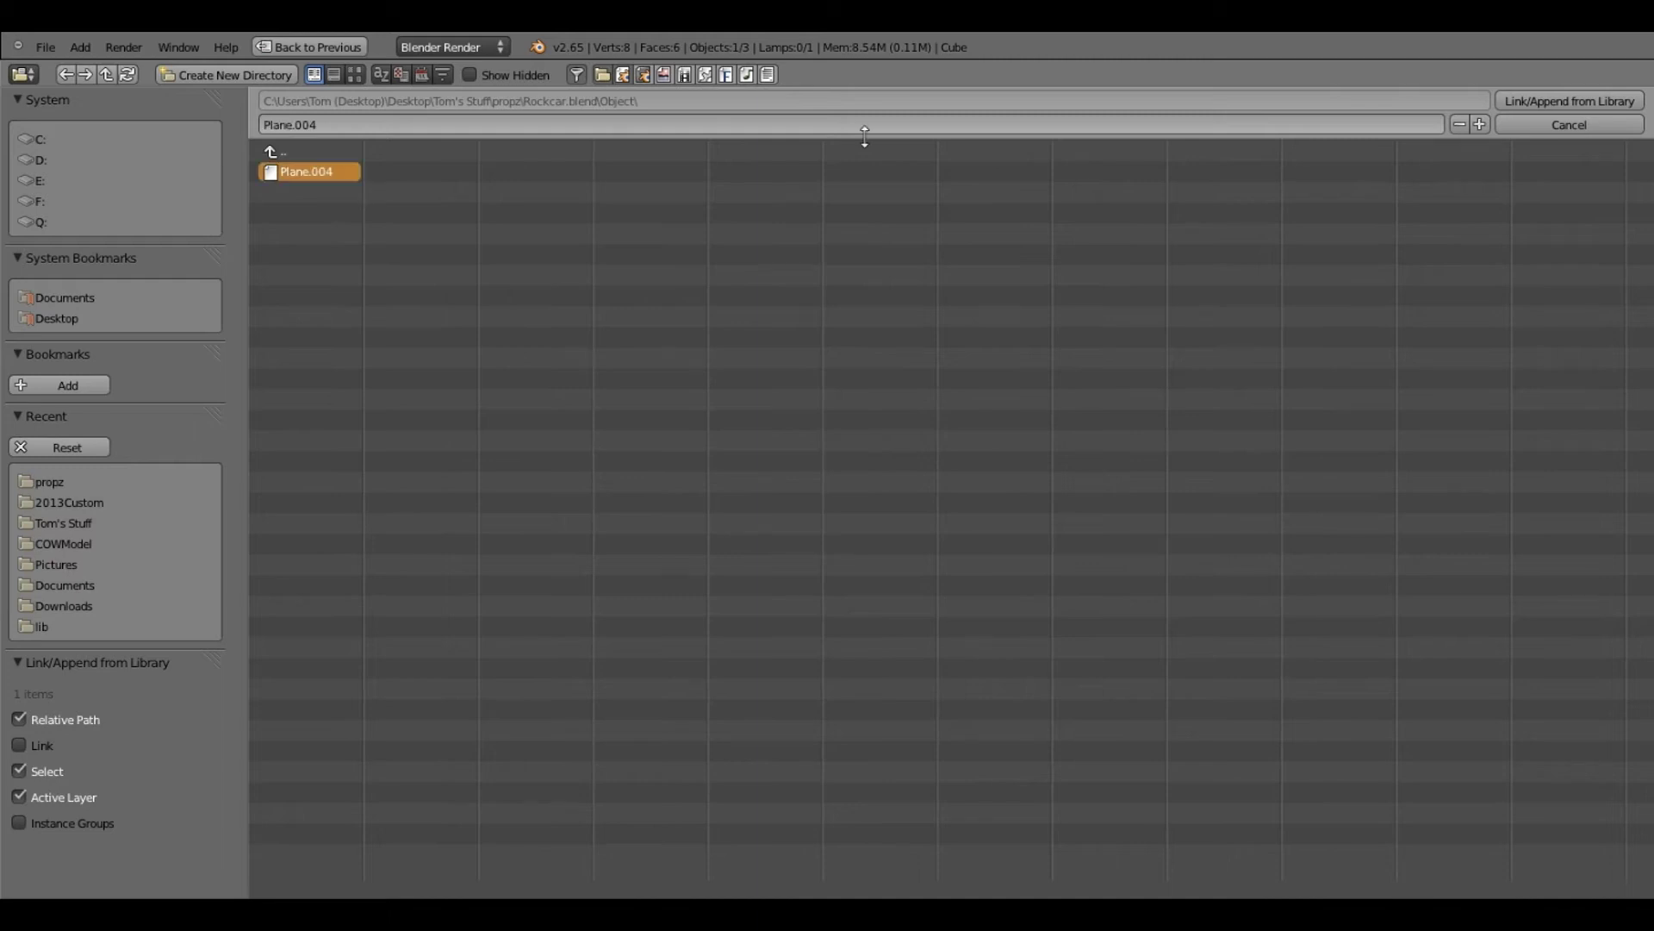
{"action": "left_click", "coordinate": [1549, 102]}
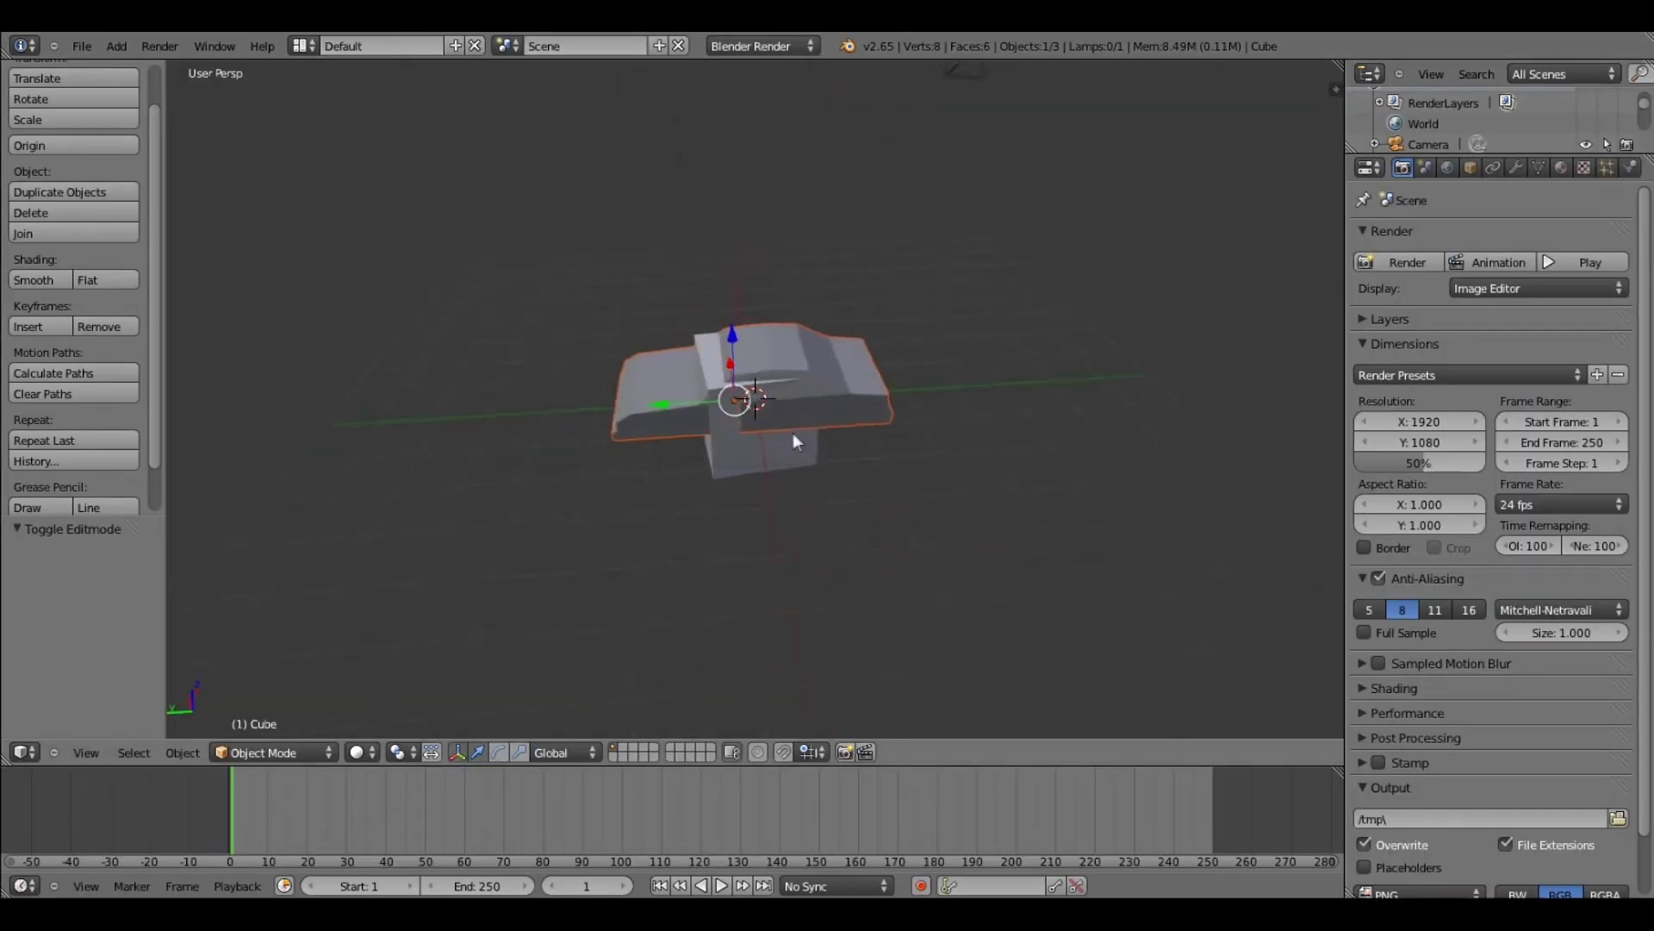
Move the car 3.95 units along Y to sit beside the cube
{"action": "middle_click_drag", "start_coordinate": [793, 432], "coordinate": [655, 390]}
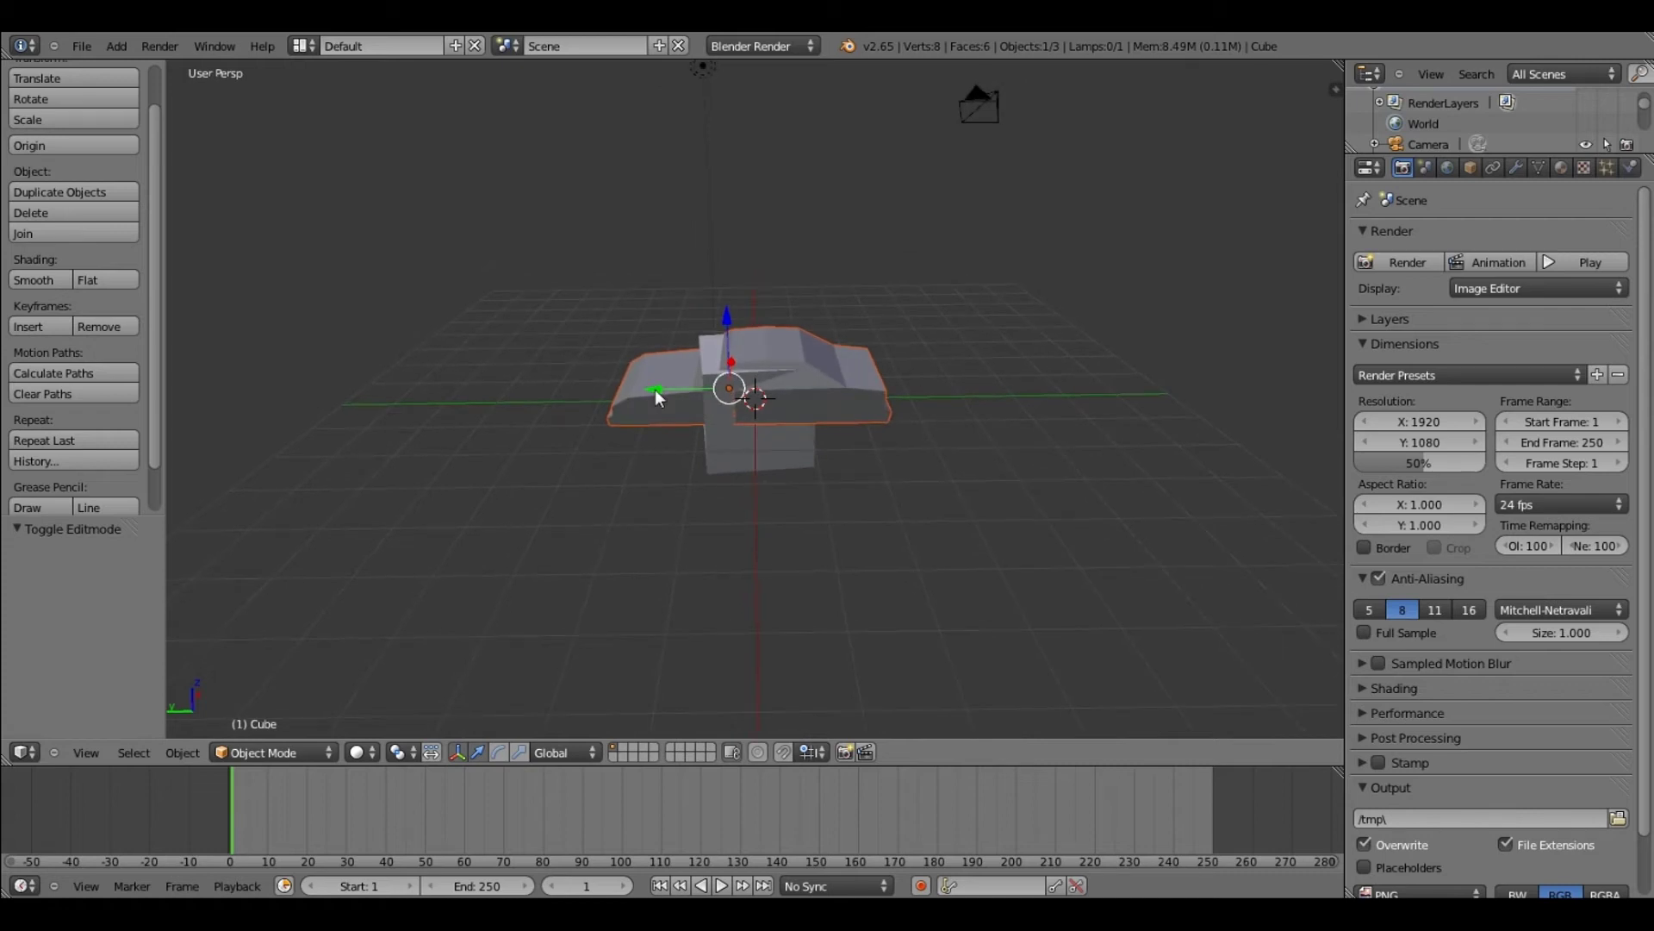
{"action": "left_click_drag", "start_coordinate": [654, 390], "coordinate": [431, 385]}
{"action": "middle_click_drag", "start_coordinate": [541, 400], "coordinate": [417, 739]}
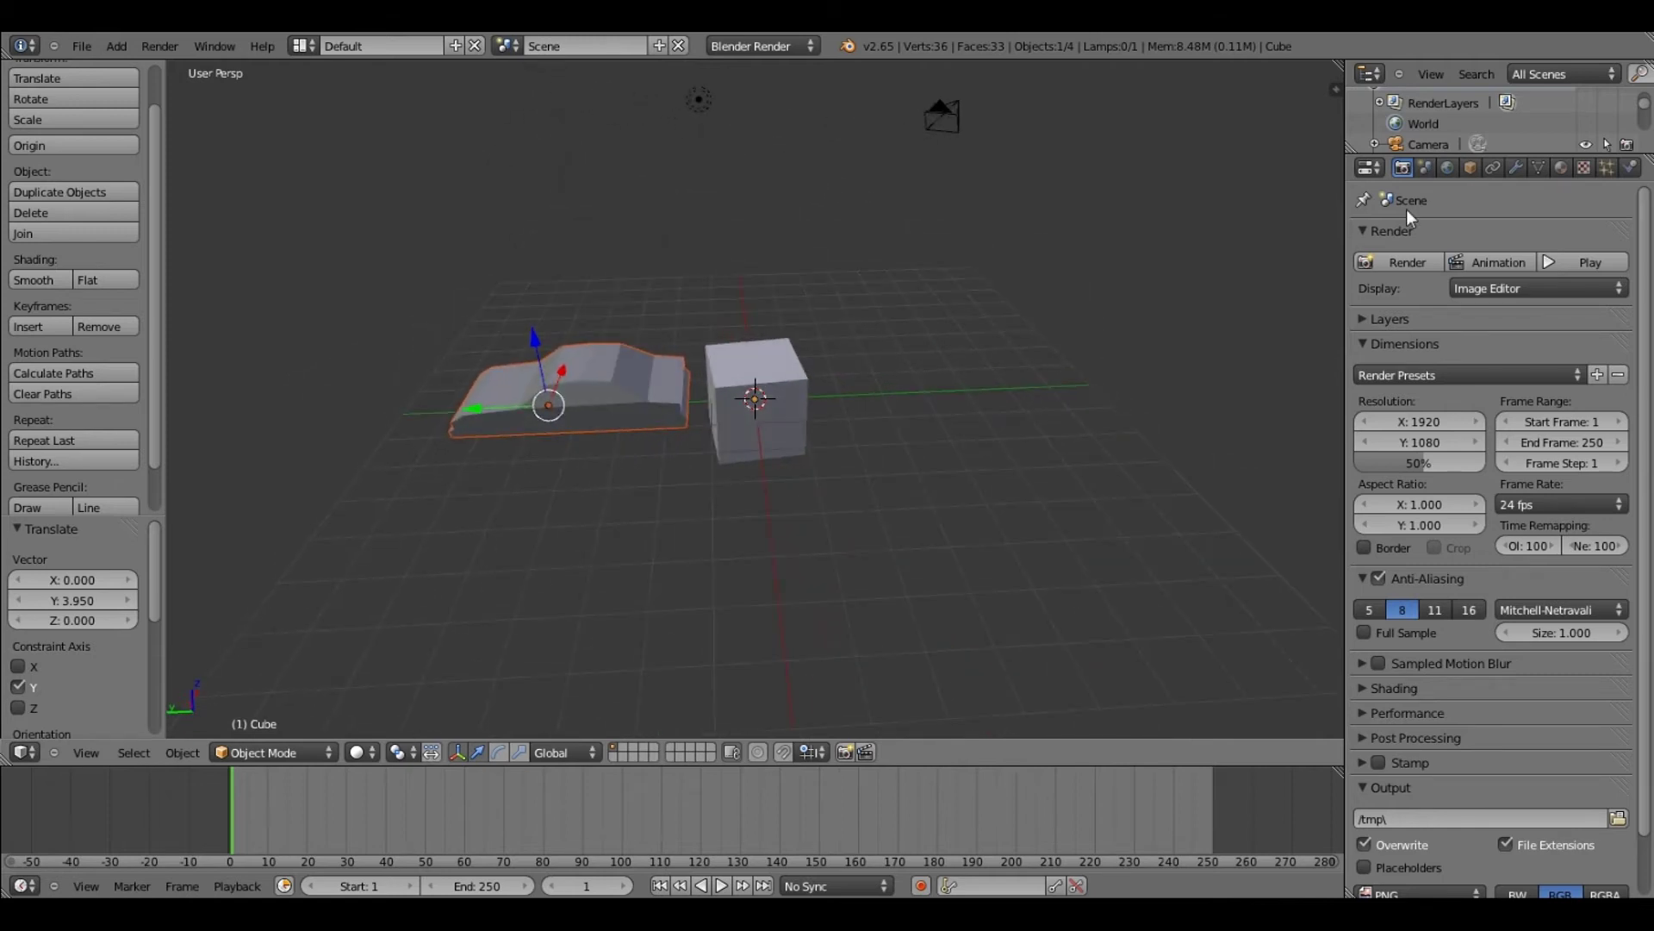
Set the cube material's Specular Intensity to 0.548
{"action": "left_click", "coordinate": [1563, 165]}
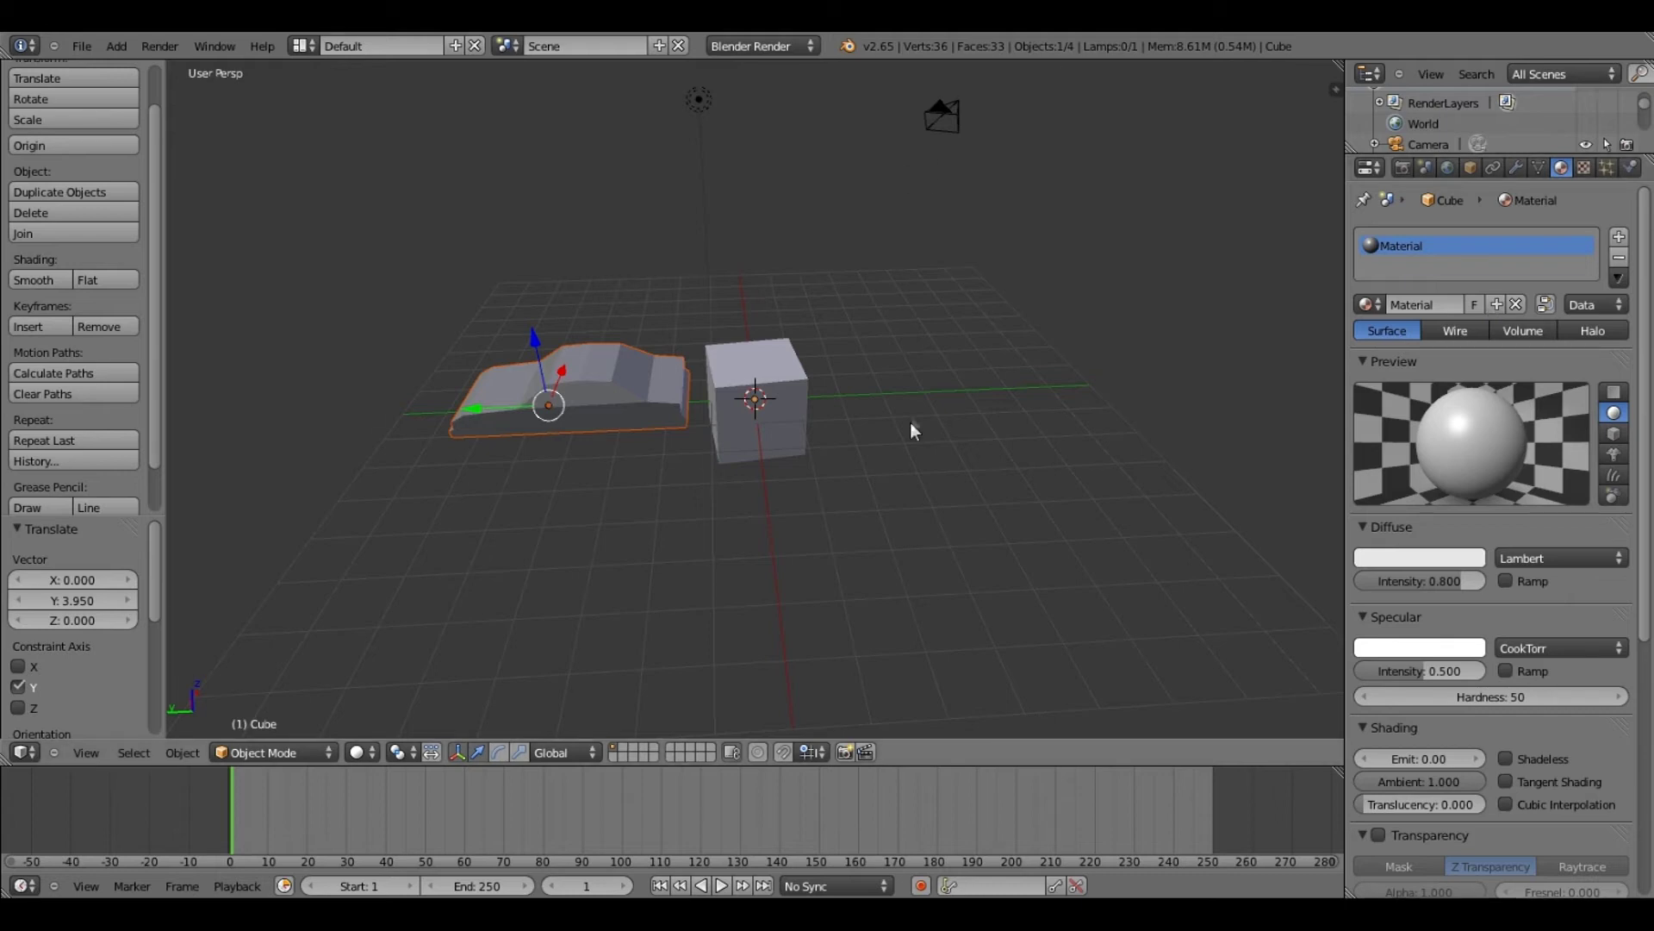
{"action": "mouse_move", "coordinate": [911, 428]}
{"action": "middle_mouse_down"}
{"action": "mouse_move", "coordinate": [922, 386]}
{"action": "mouse_move", "coordinate": [910, 439]}
{"action": "middle_mouse_up"}
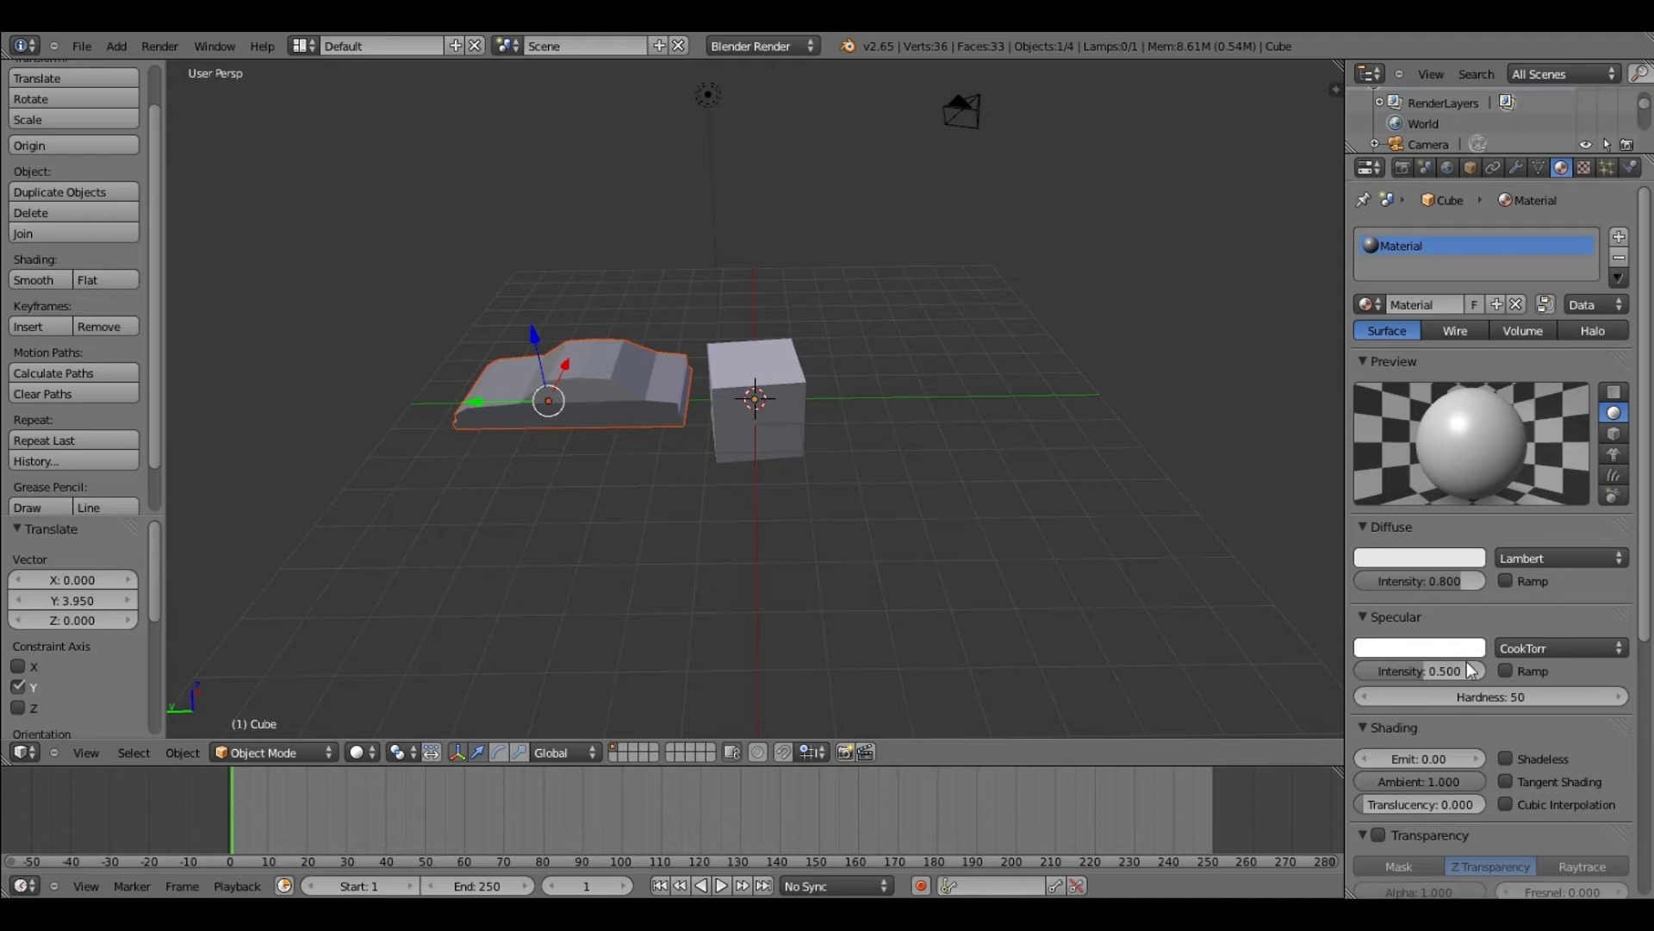
{"action": "left_click", "coordinate": [1430, 672]}
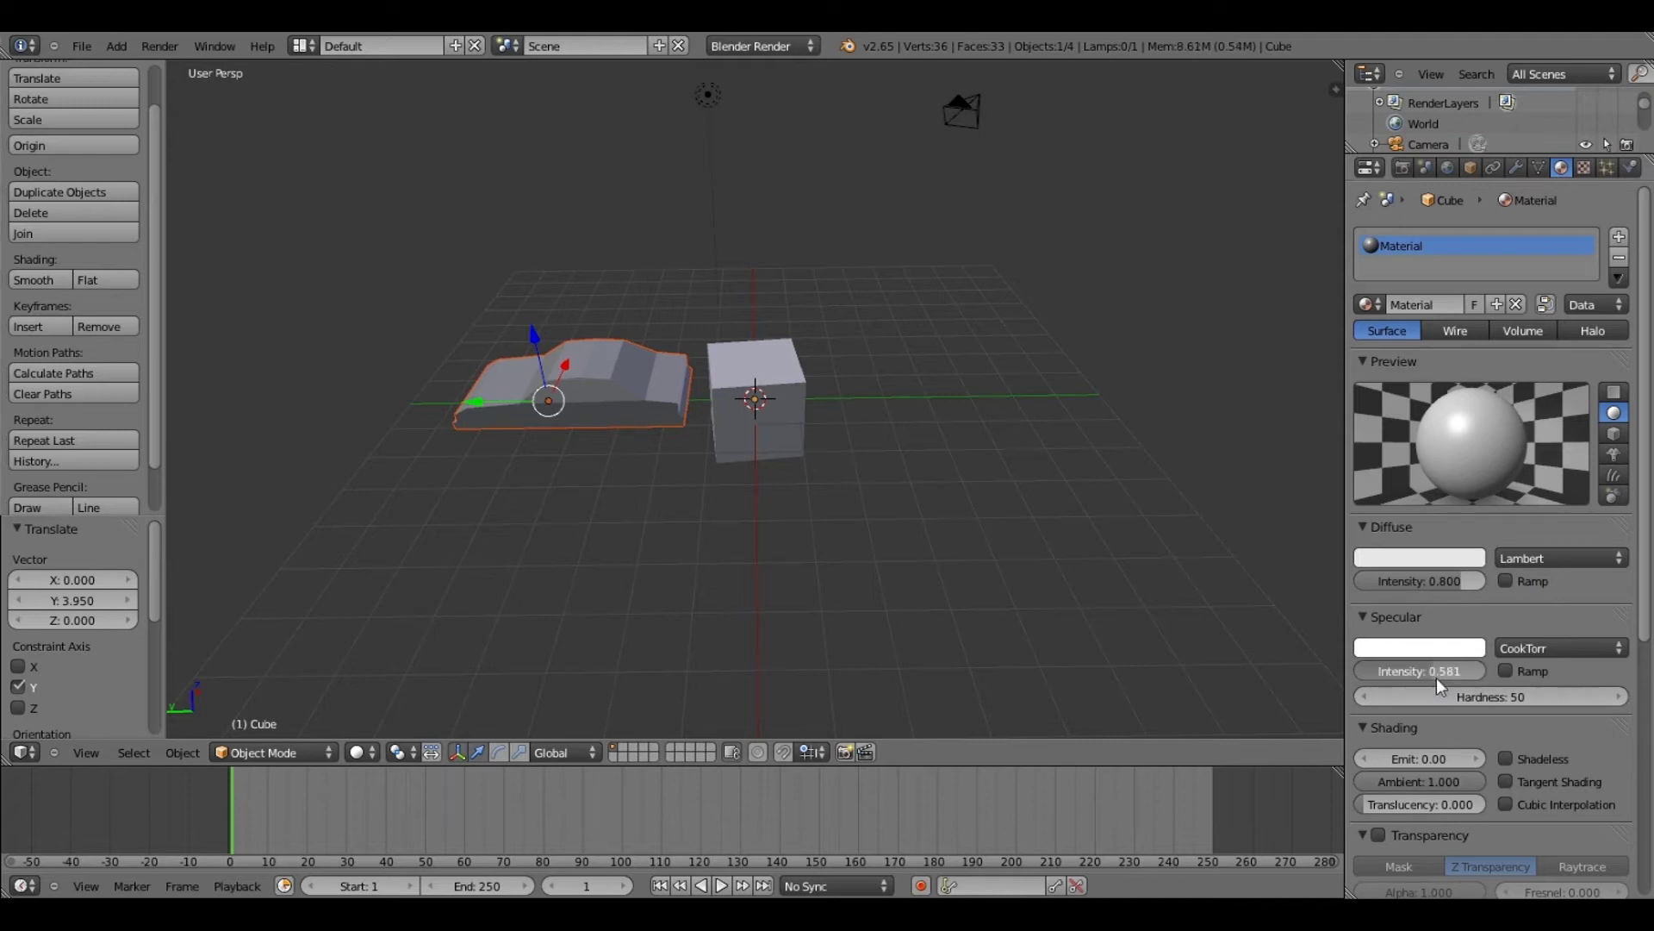
{"action": "type", "text": "0.548"}
{"action": "key", "text": "Return"}
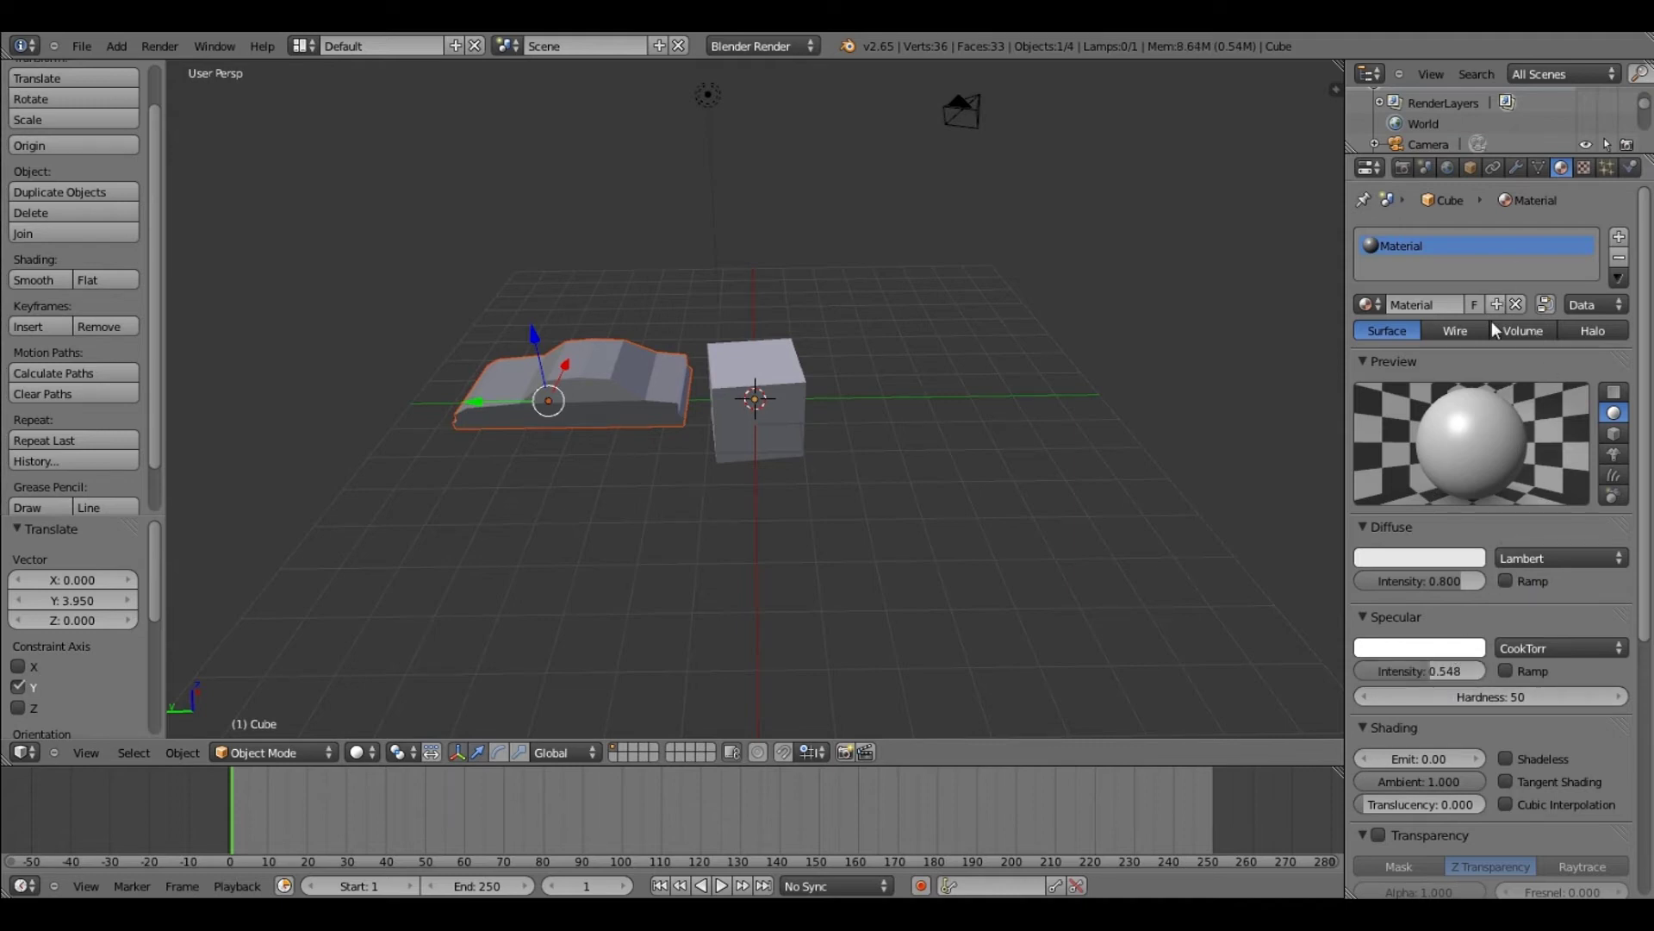
Toggle into Edit Mode and back to Object Mode
{"action": "left_click", "coordinate": [267, 751]}
{"action": "left_click", "coordinate": [274, 708]}
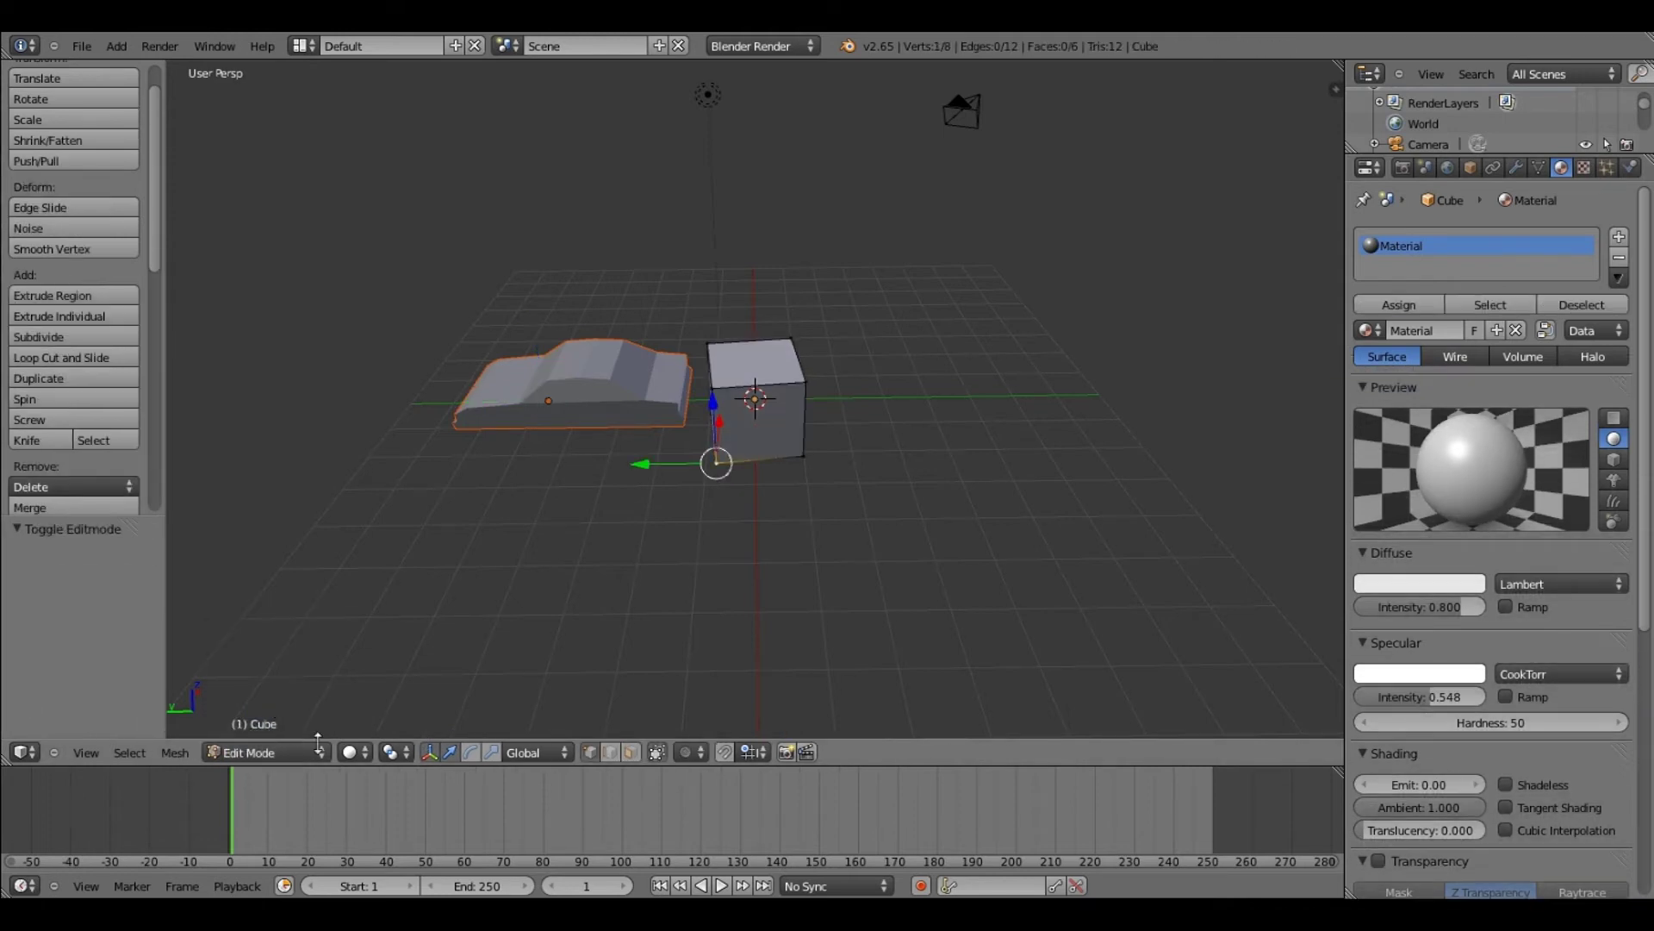
{"action": "left_click", "coordinate": [304, 759]}
{"action": "left_click", "coordinate": [302, 736]}
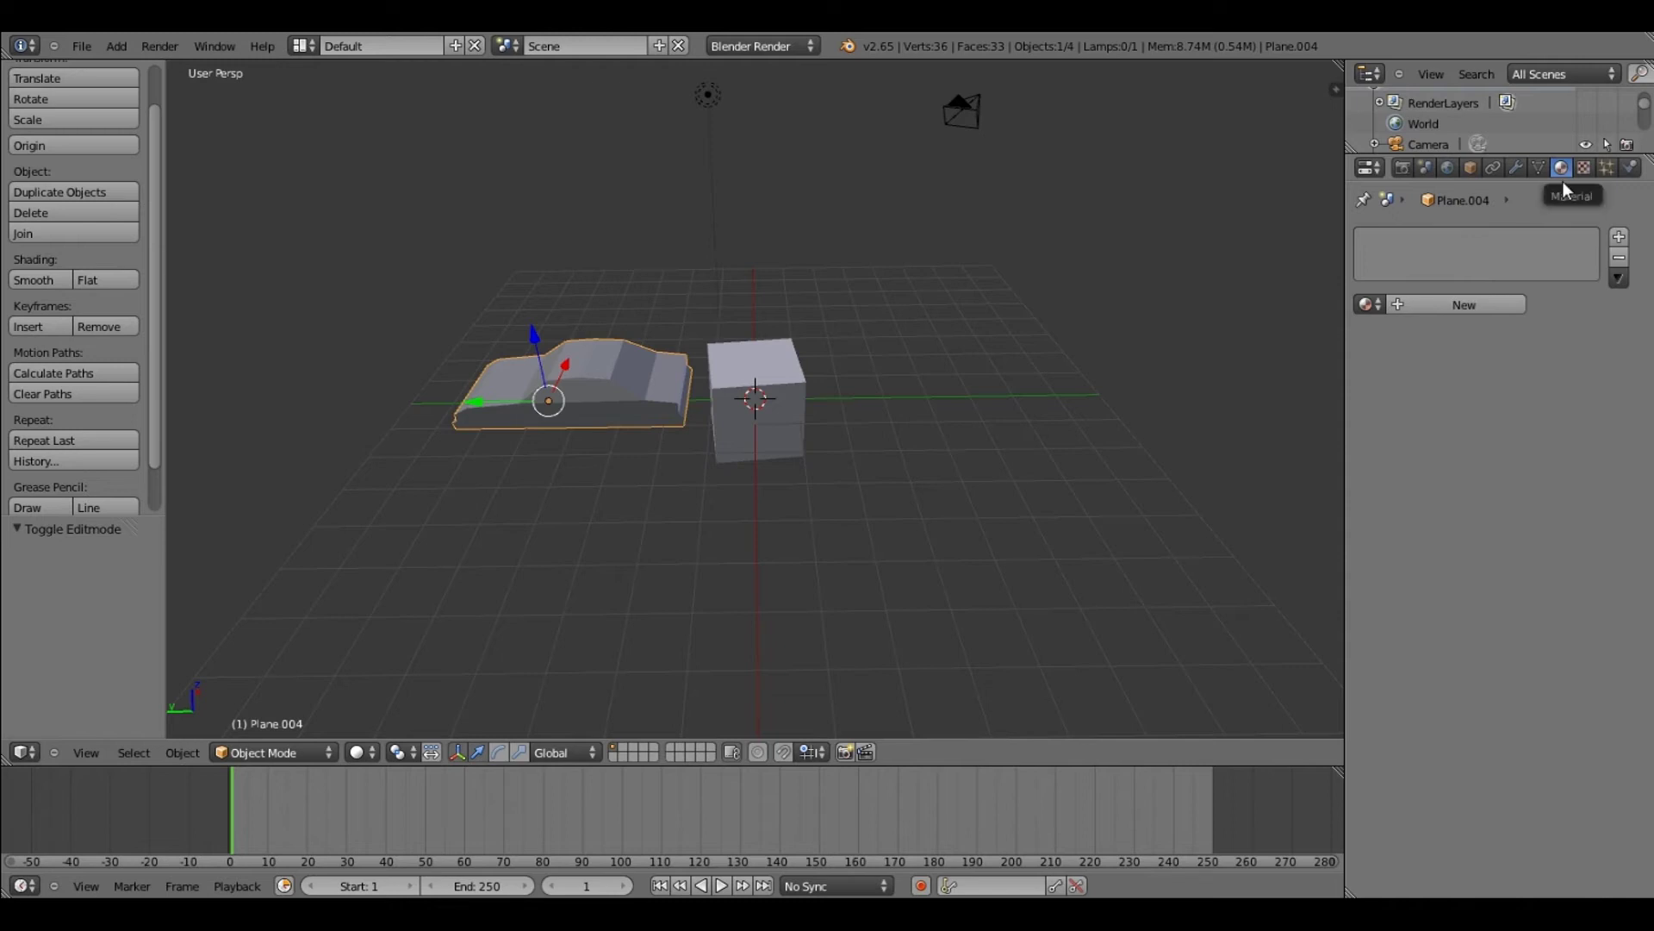
Give Plane.004 a new material, enter Edit Mode, and rename the material to 'car'
{"action": "left_click", "coordinate": [1496, 310]}
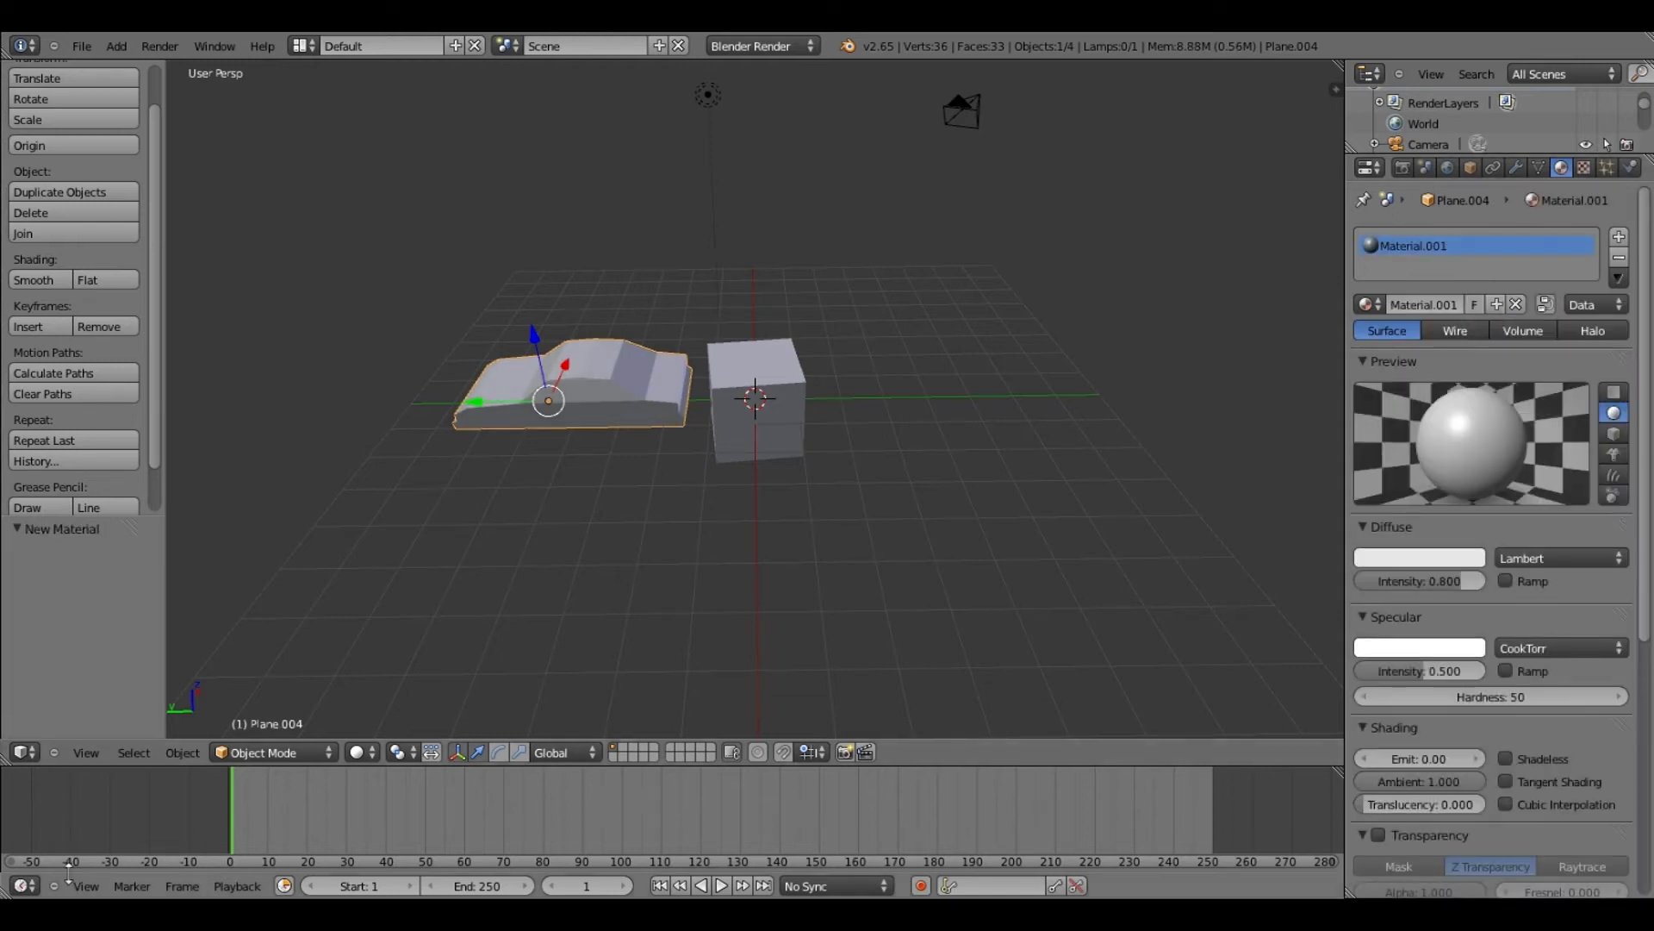
{"action": "left_click", "coordinate": [263, 752]}
{"action": "left_click", "coordinate": [258, 709]}
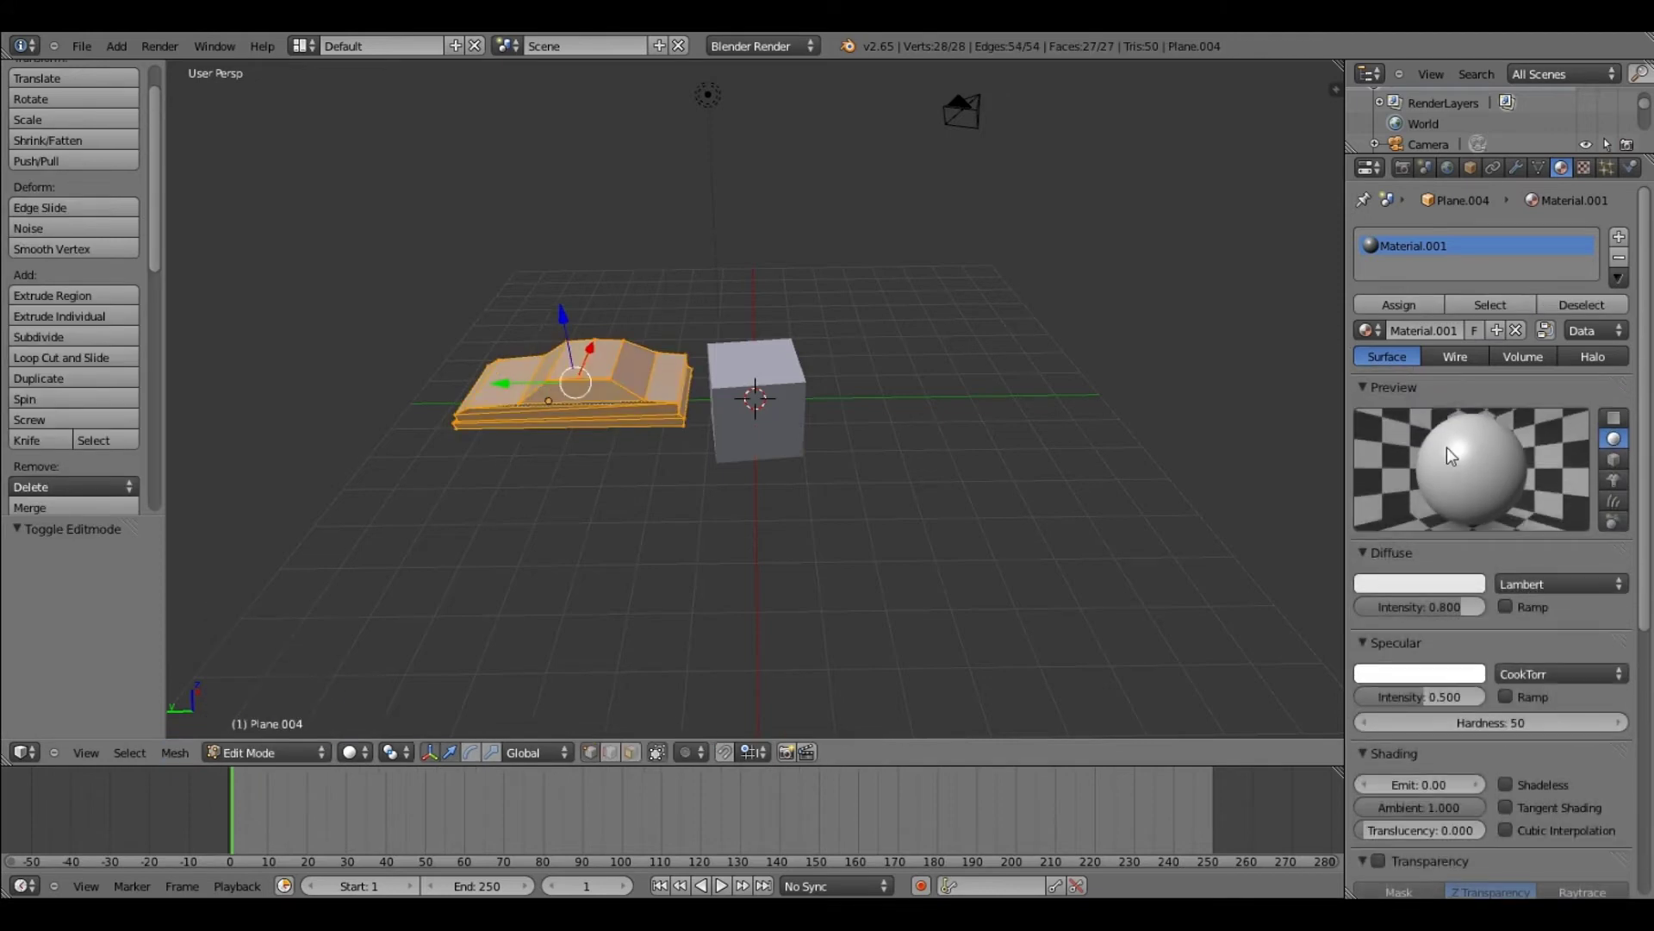
{"action": "left_click", "coordinate": [1447, 333]}
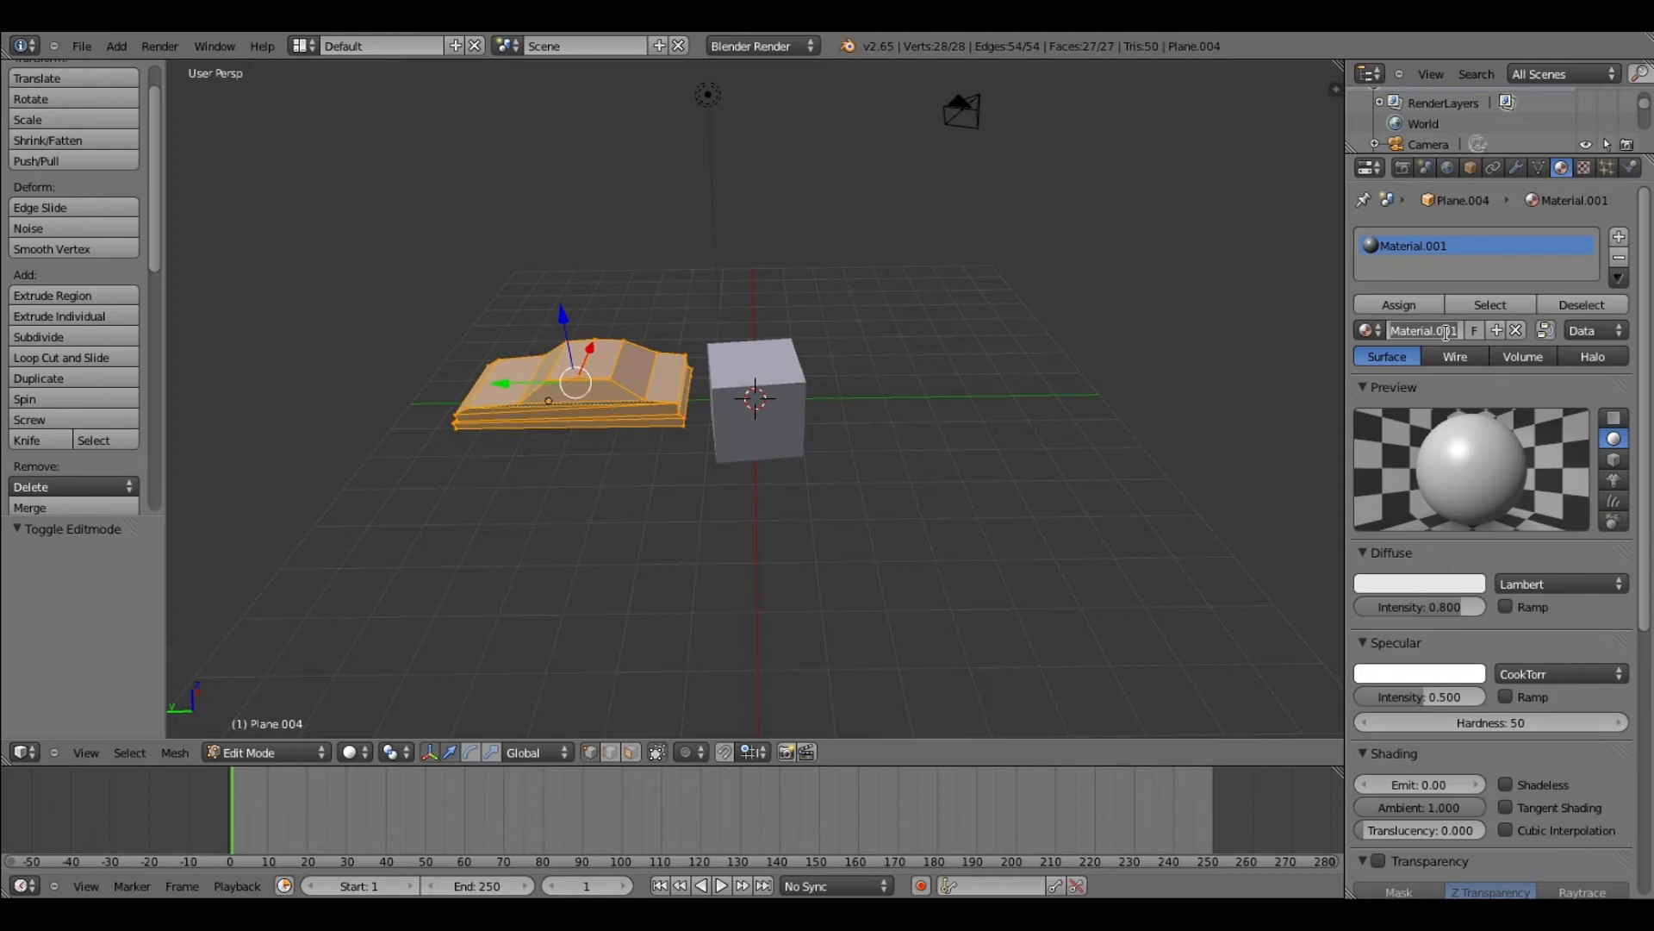
{"action": "type", "text": "car"}
{"action": "key", "text": "Return"}
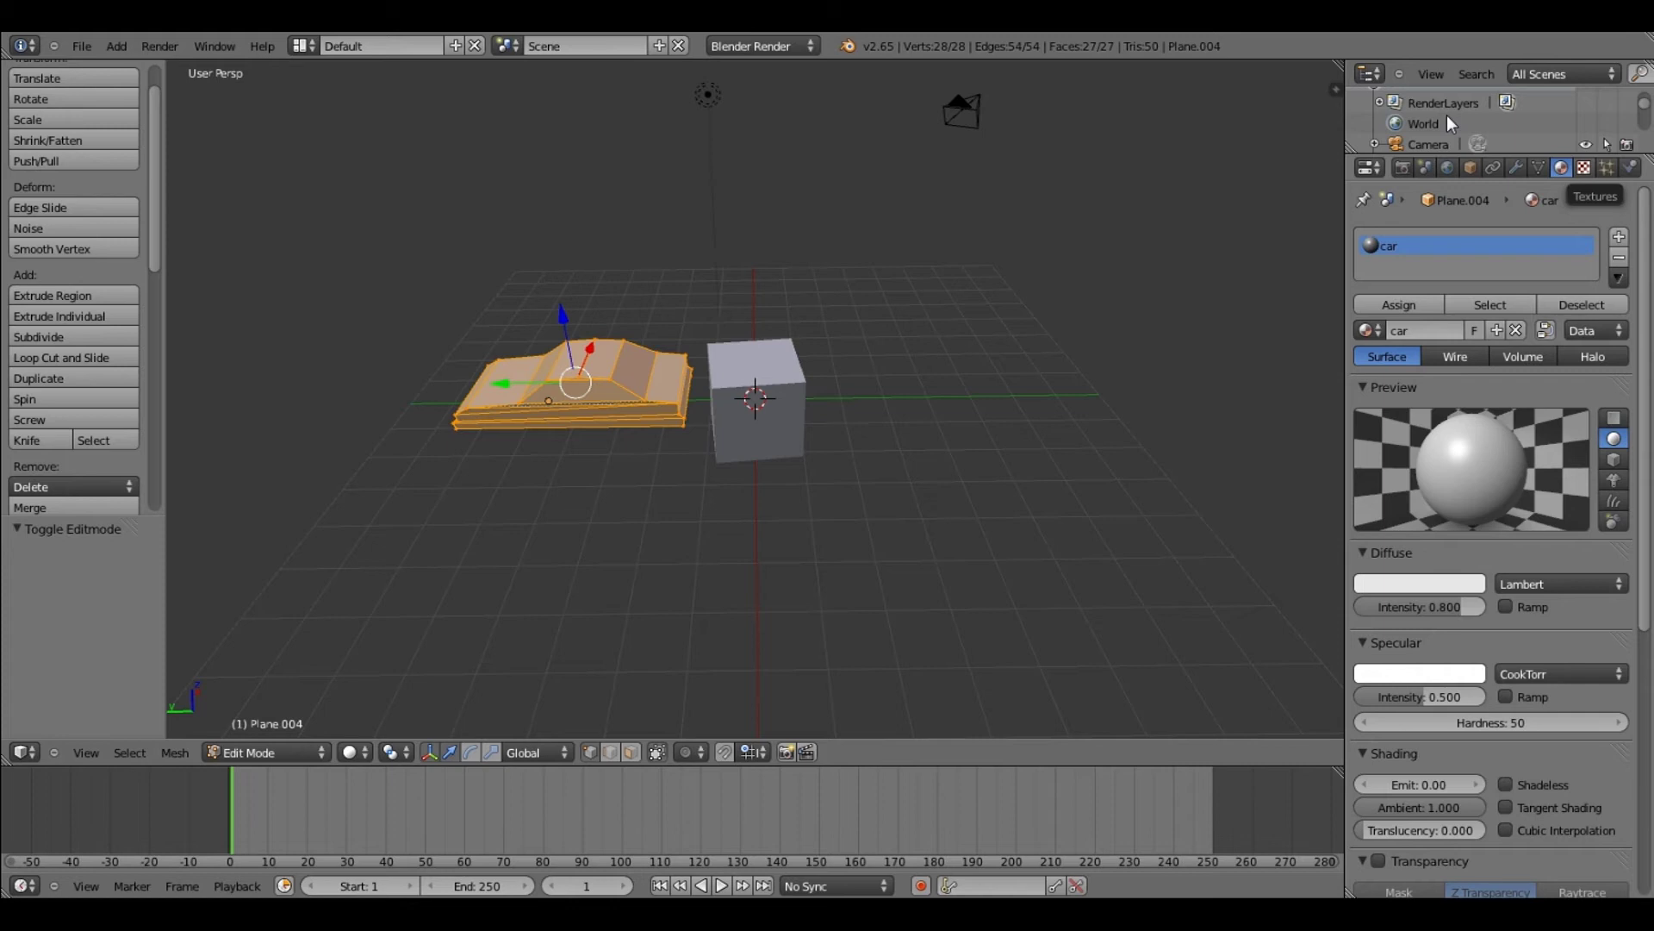
Add a new texture to the car material with type Image or Movie
{"action": "left_click", "coordinate": [1584, 167]}
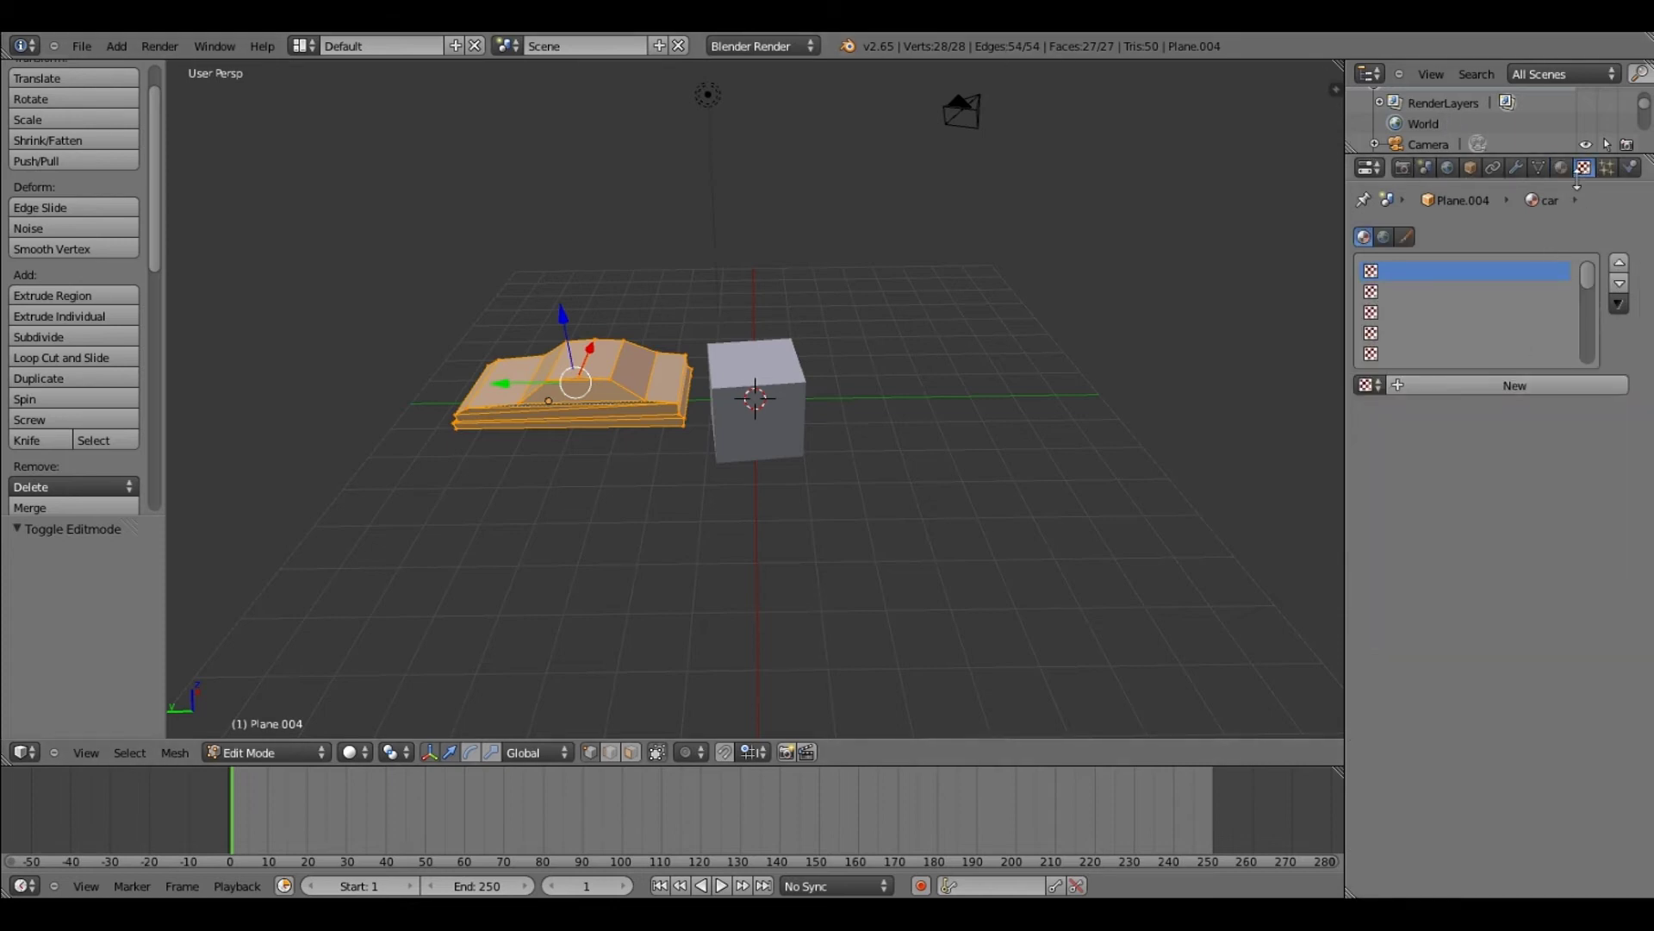
{"action": "left_click", "coordinate": [1507, 386]}
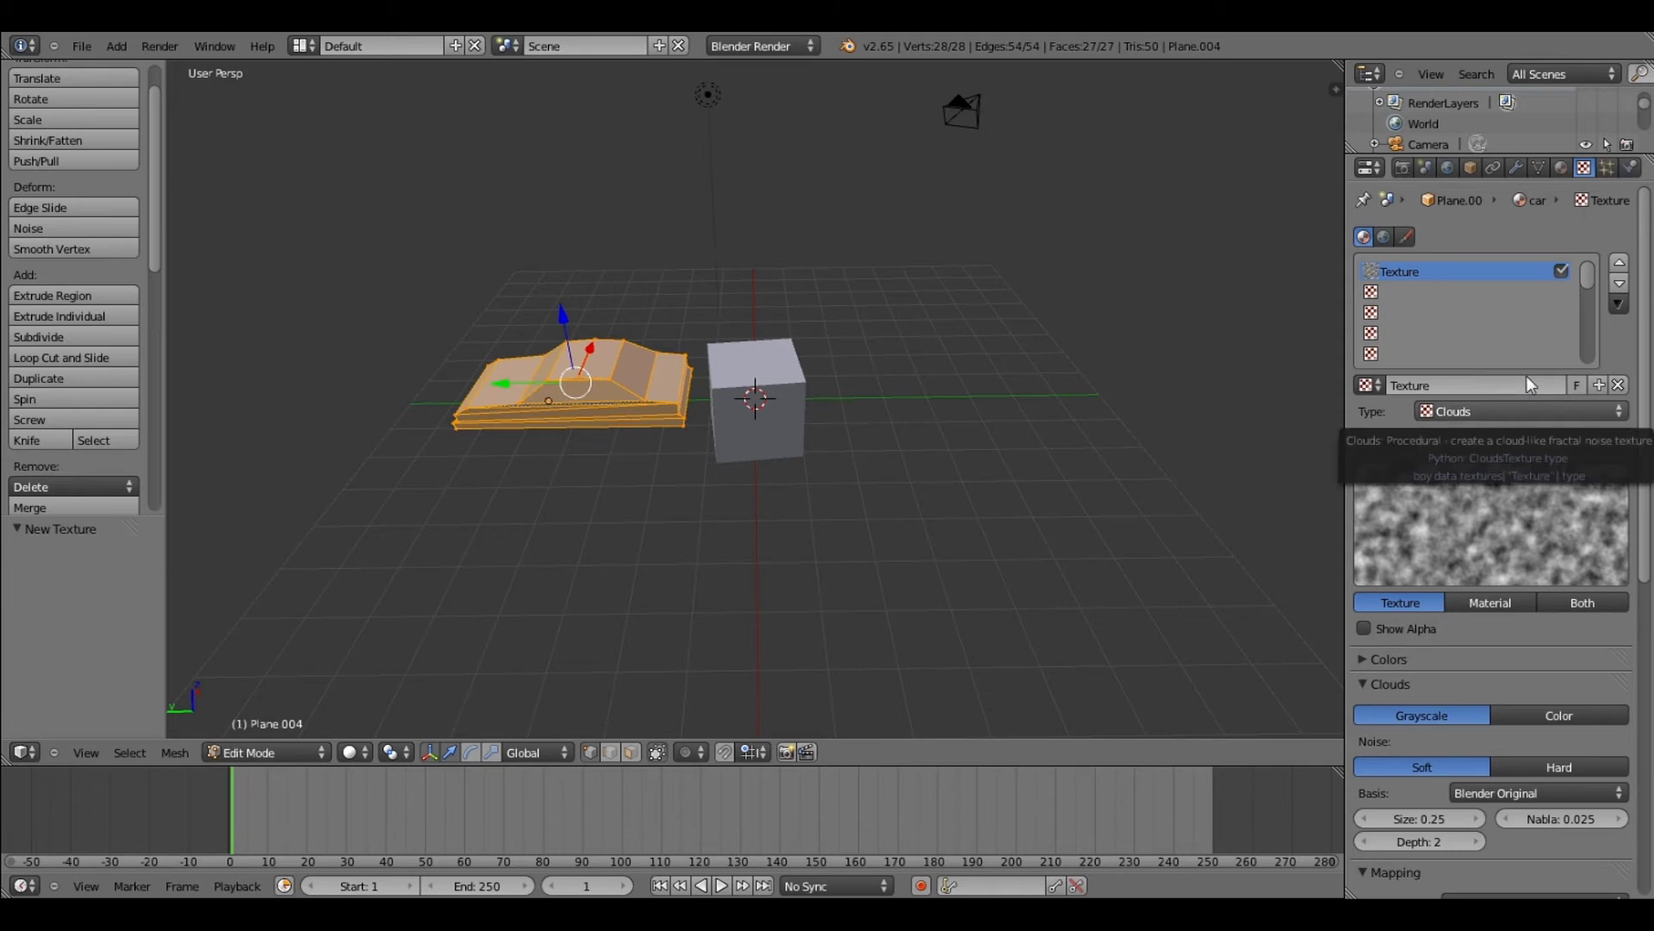
{"action": "left_click", "coordinate": [1456, 414]}
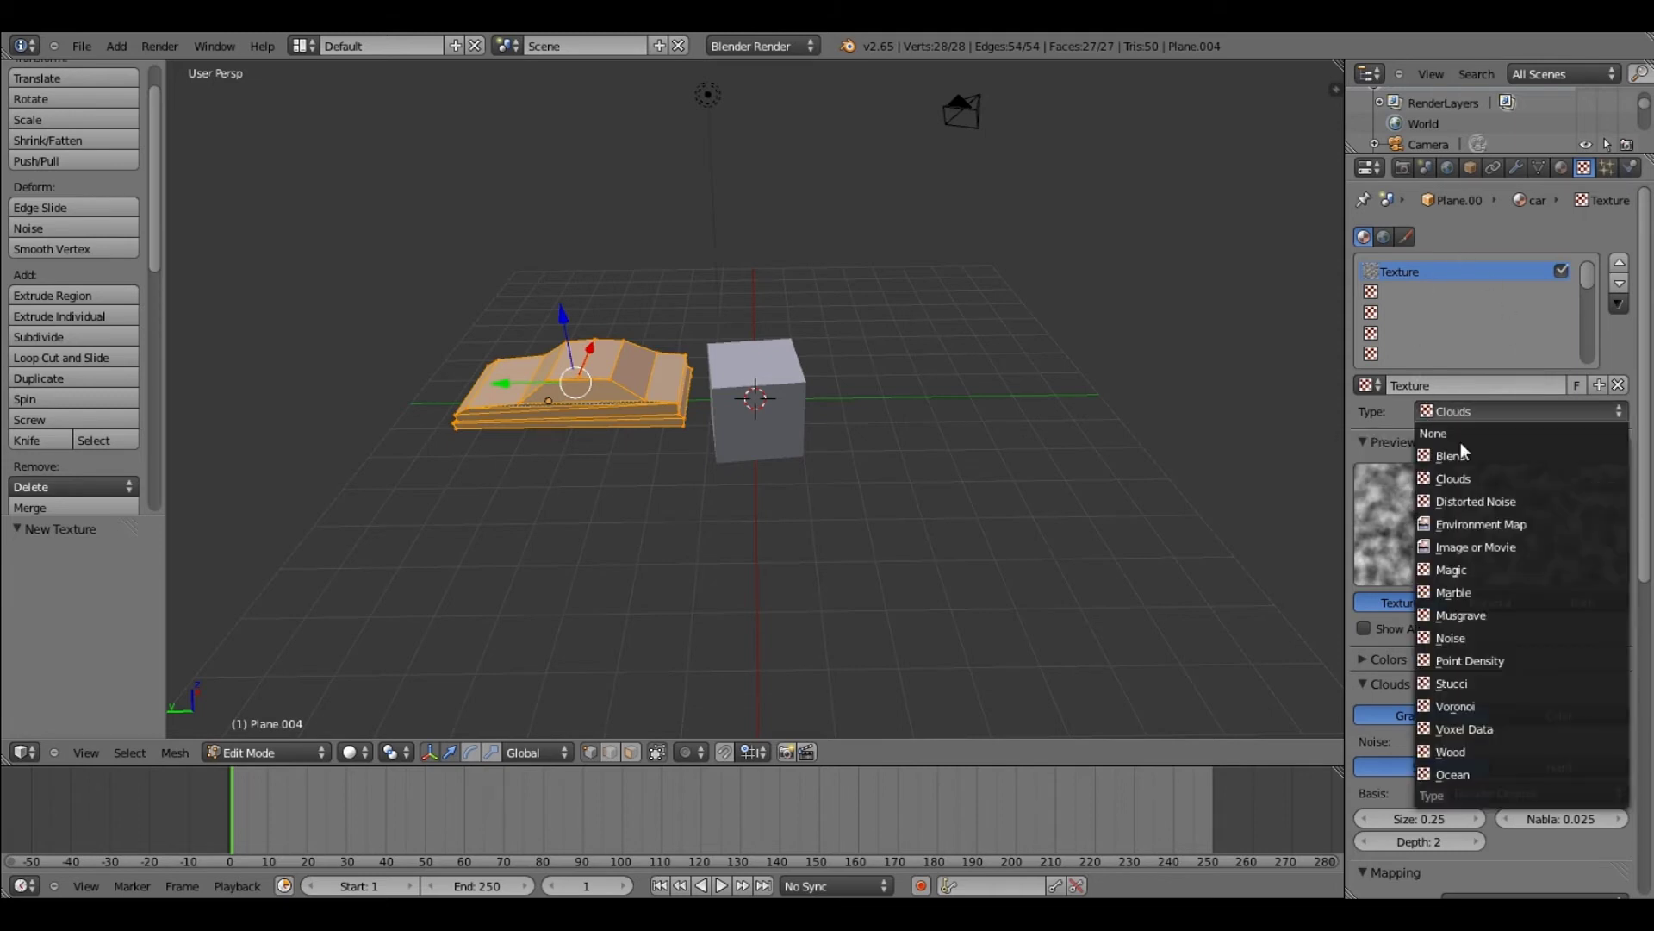
{"action": "left_click", "coordinate": [1549, 546]}
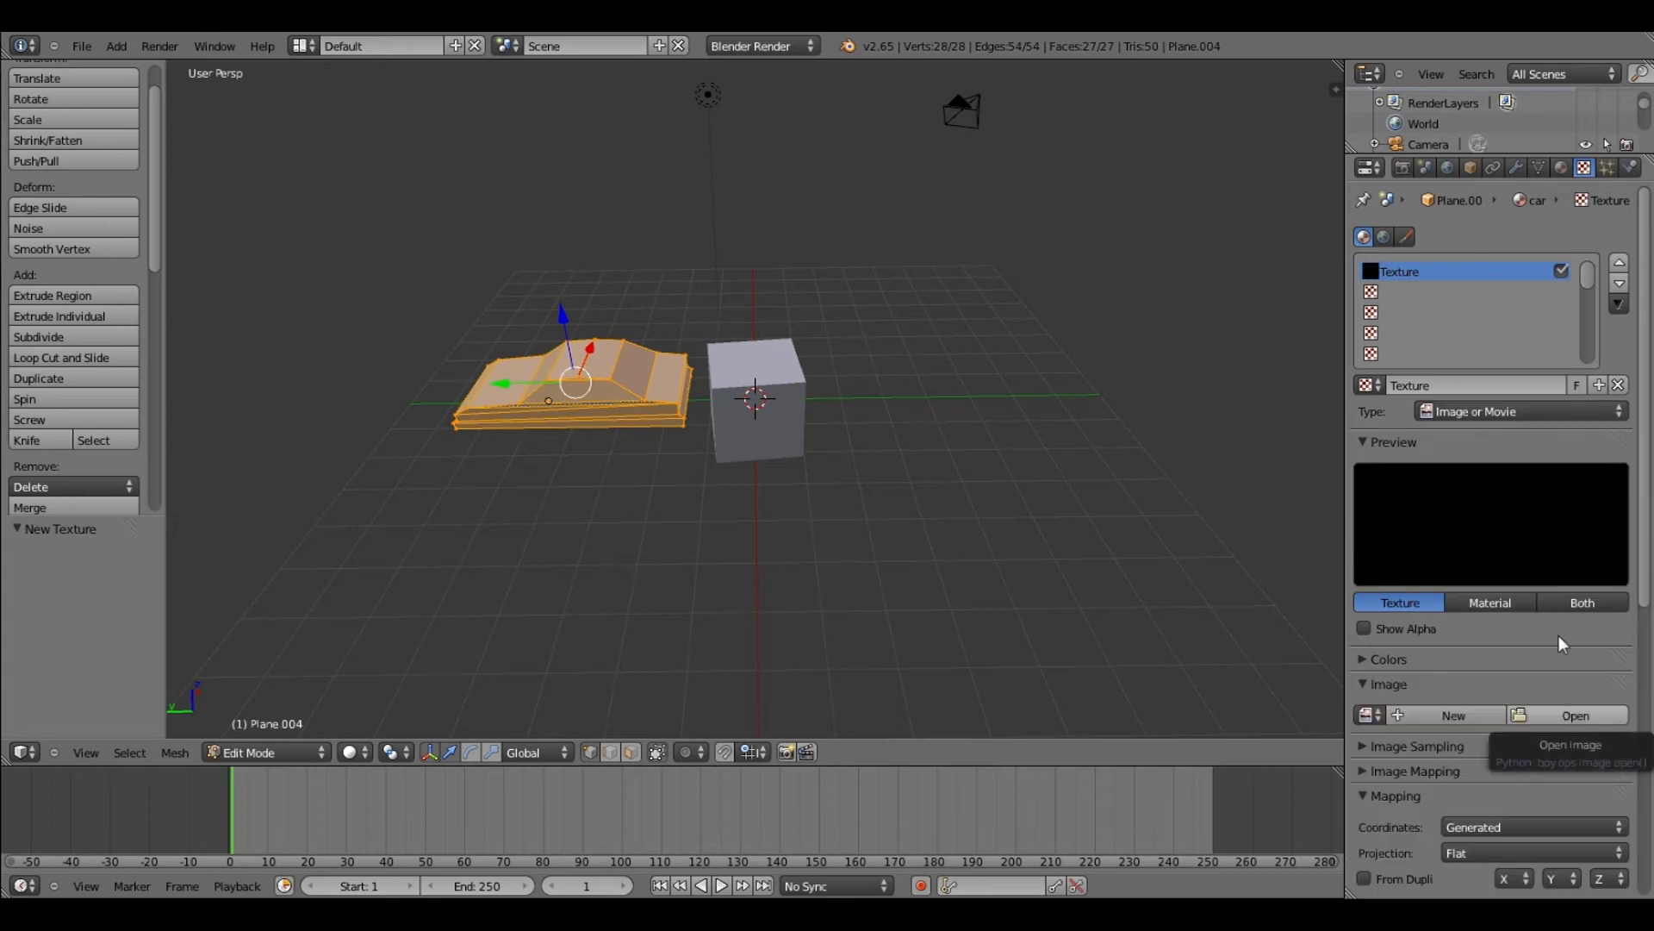
Load Rockcar.png from the propz folder as the texture image
{"action": "left_click", "coordinate": [1546, 715]}
{"action": "left_click", "coordinate": [84, 480]}
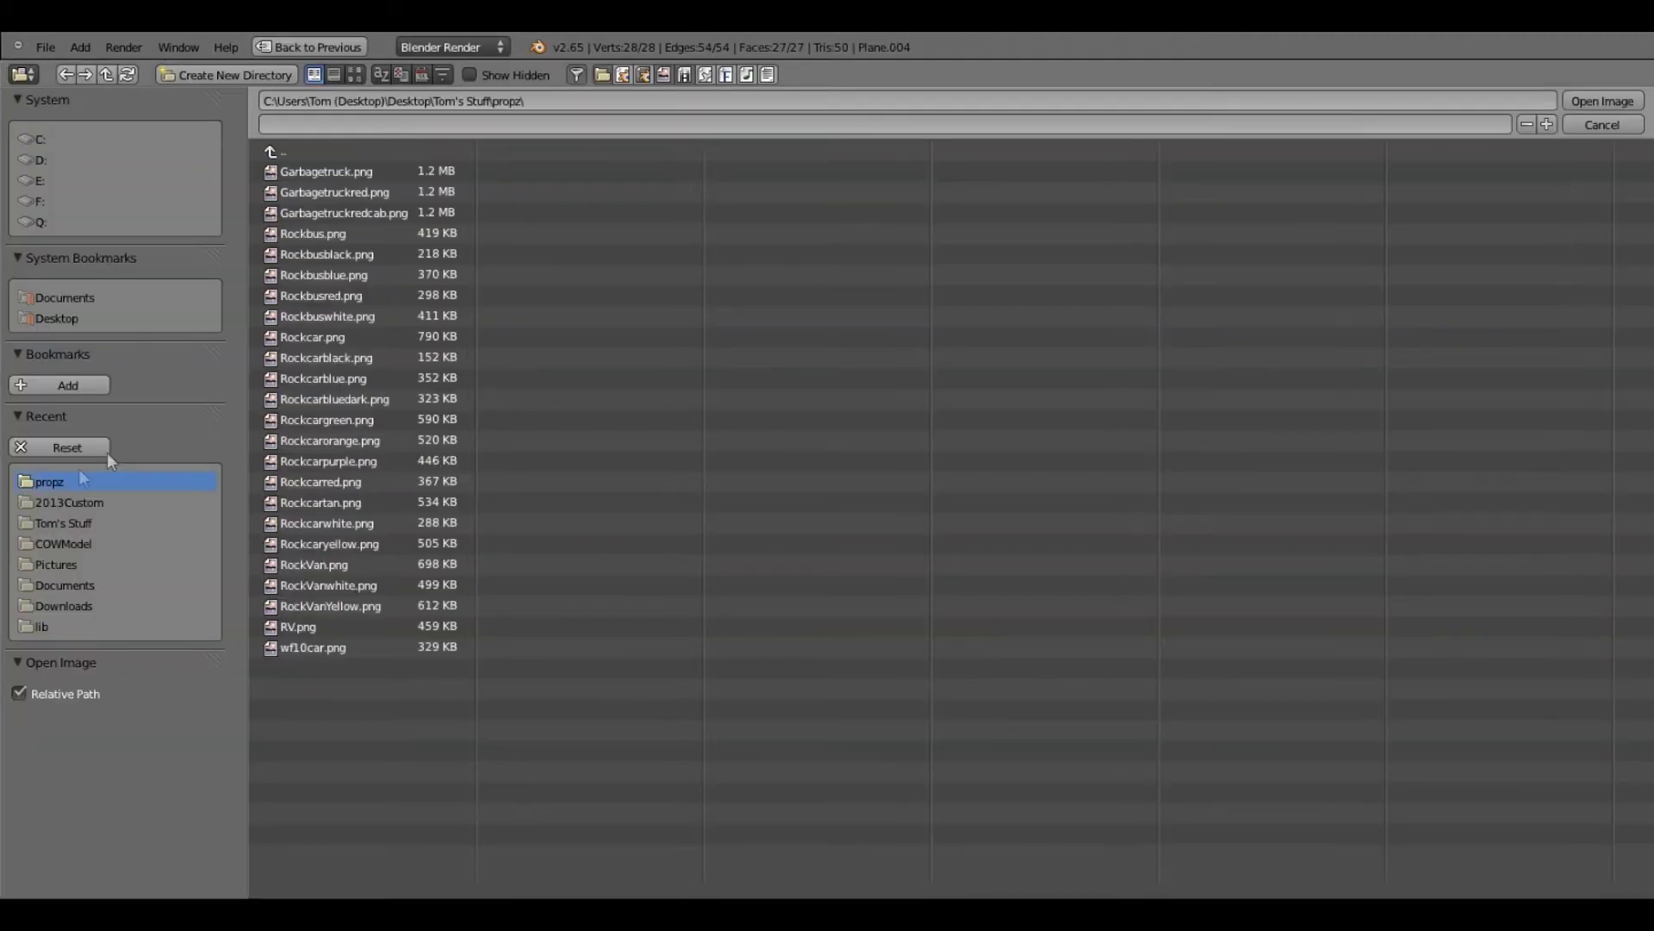
{"action": "left_click", "coordinate": [443, 329]}
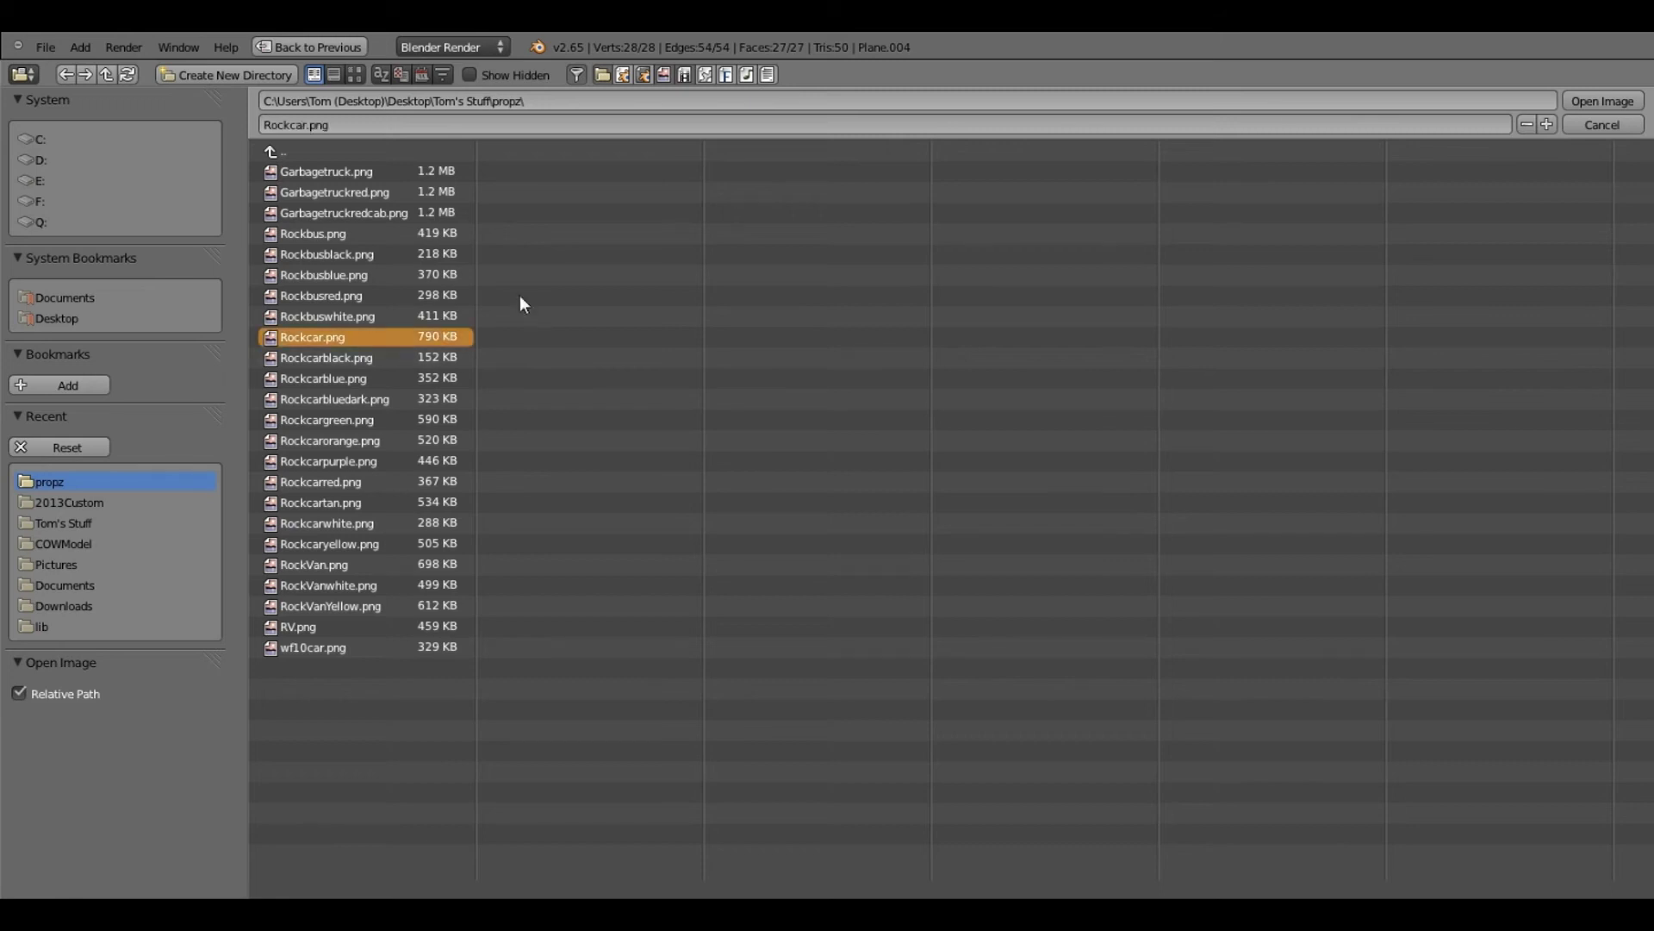
{"action": "left_click", "coordinate": [1590, 101]}
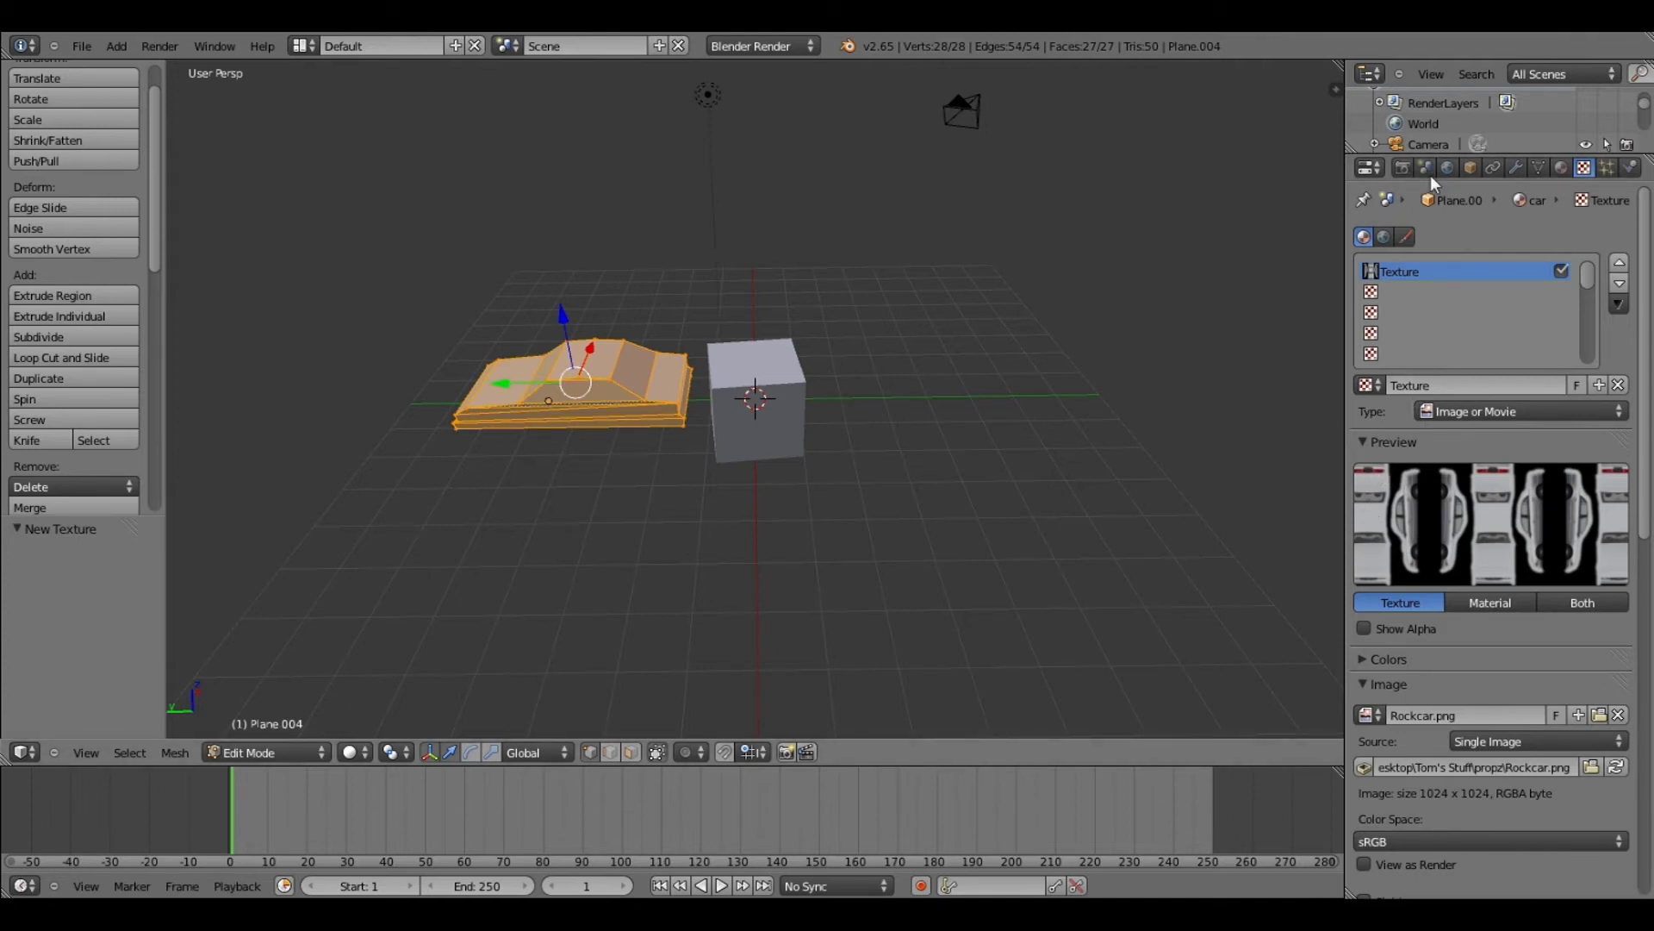
{"action": "left_click_drag", "start_coordinate": [1336, 89], "coordinate": [1139, 99]}
Hide the 3D view's properties panel and bring it back with N
{"action": "scroll", "coordinate": [1267, 265], "scroll_direction": "up", "scroll_amount": 5}
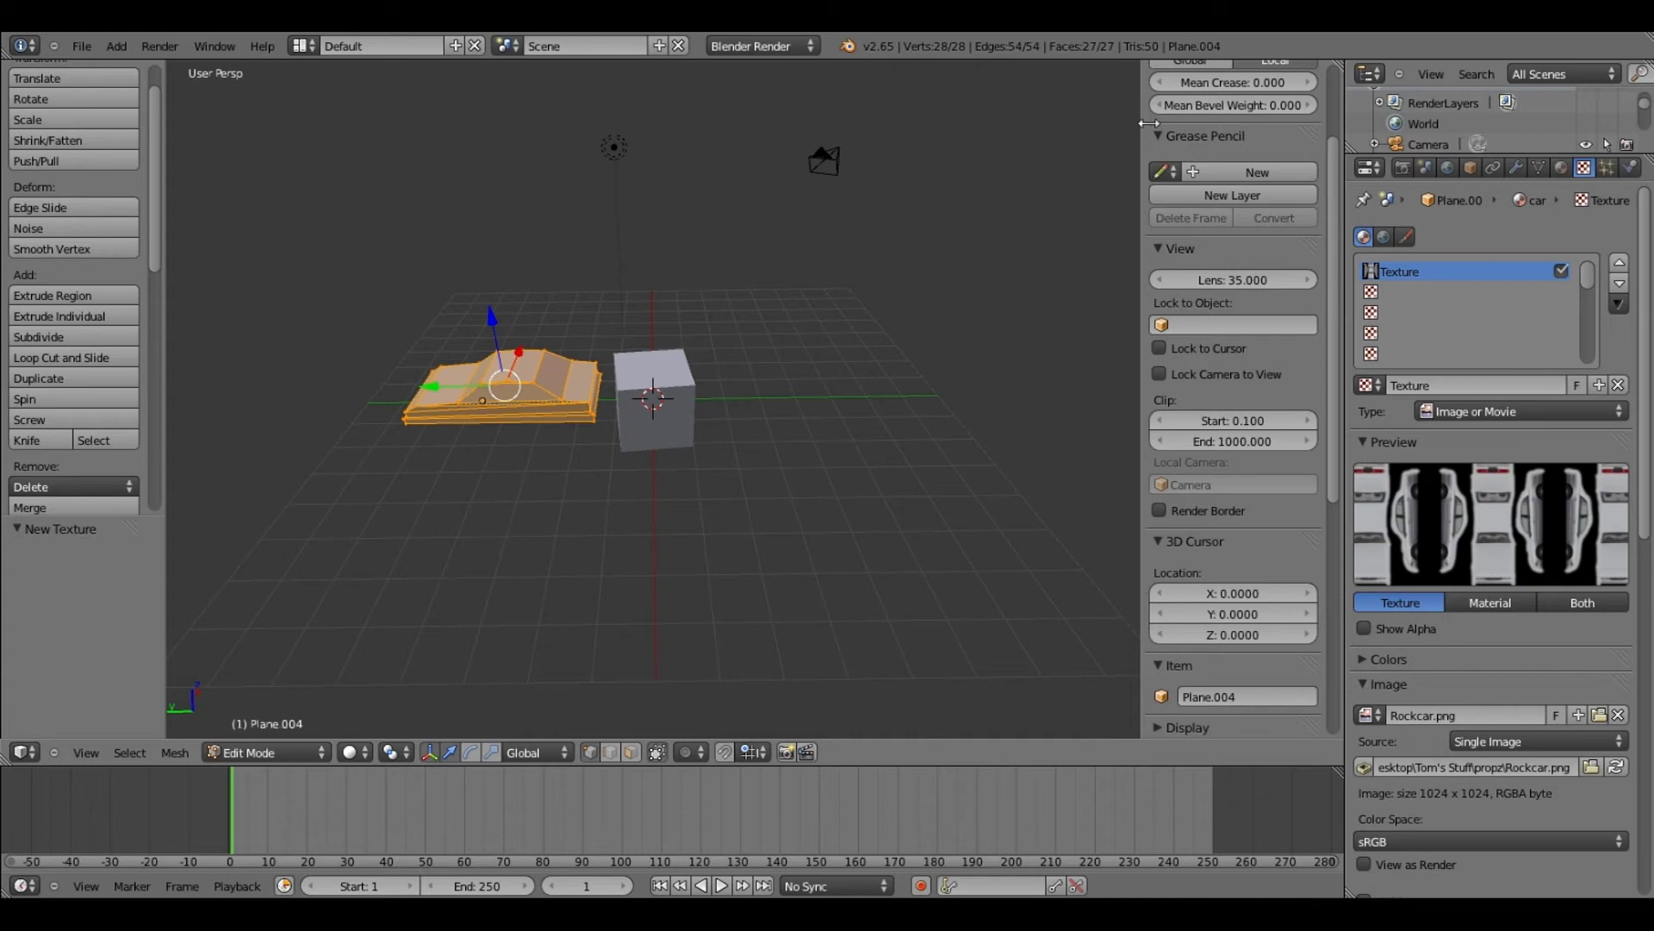
{"action": "left_click_drag", "start_coordinate": [1144, 122], "coordinate": [1331, 96]}
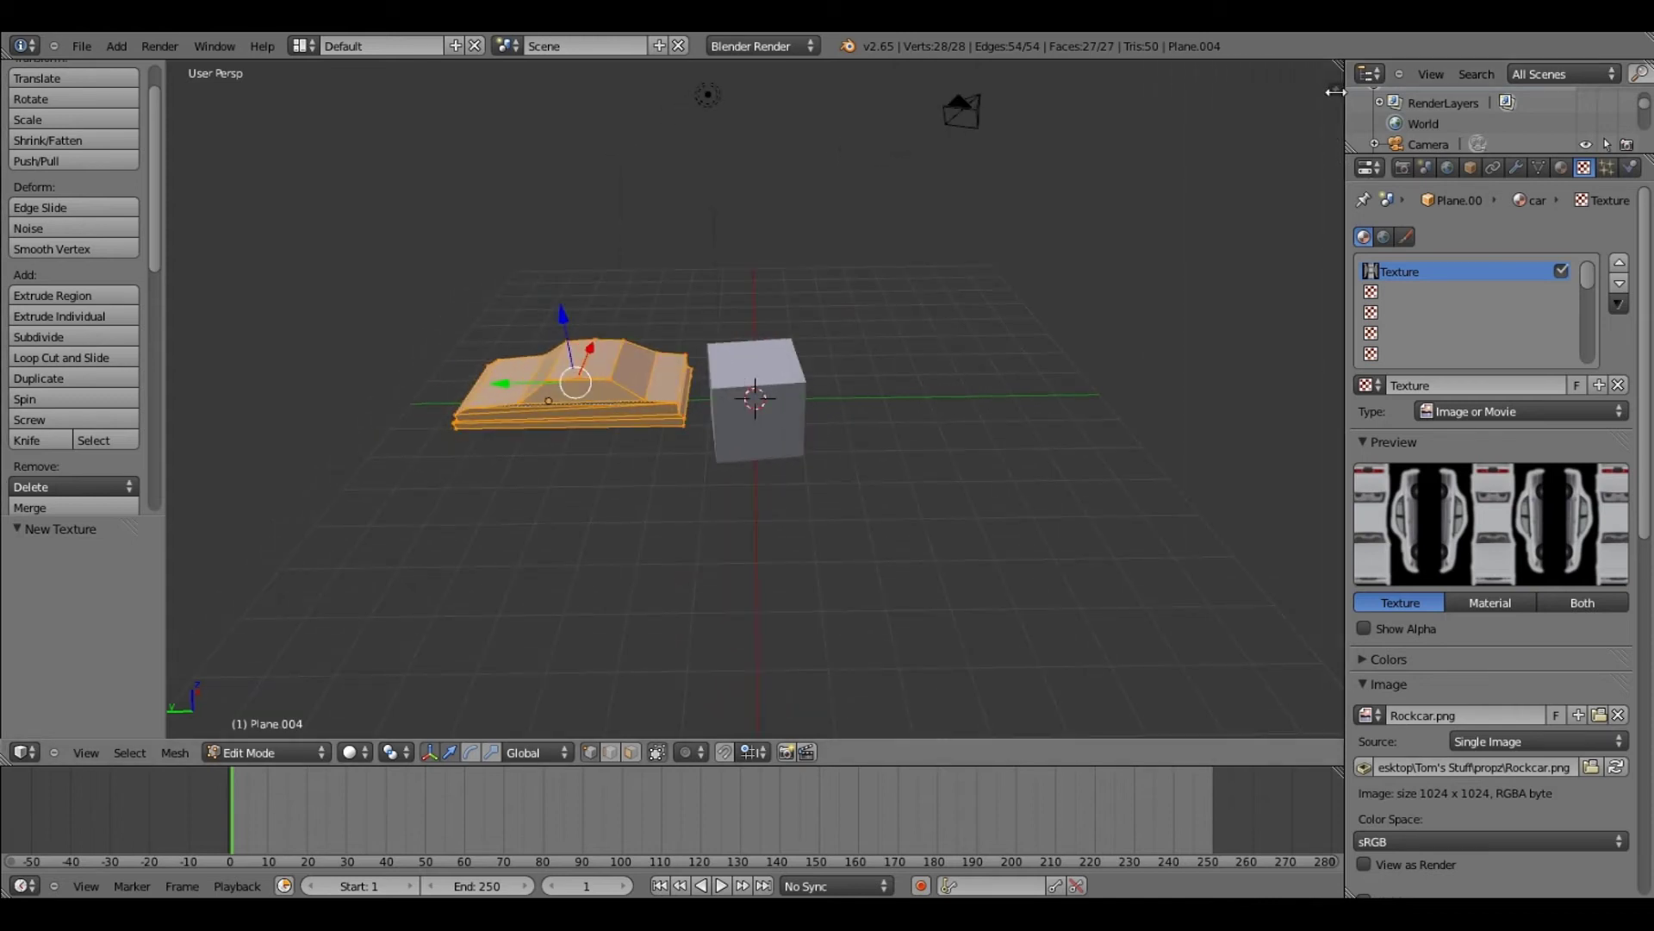
{"action": "key", "text": "n"}
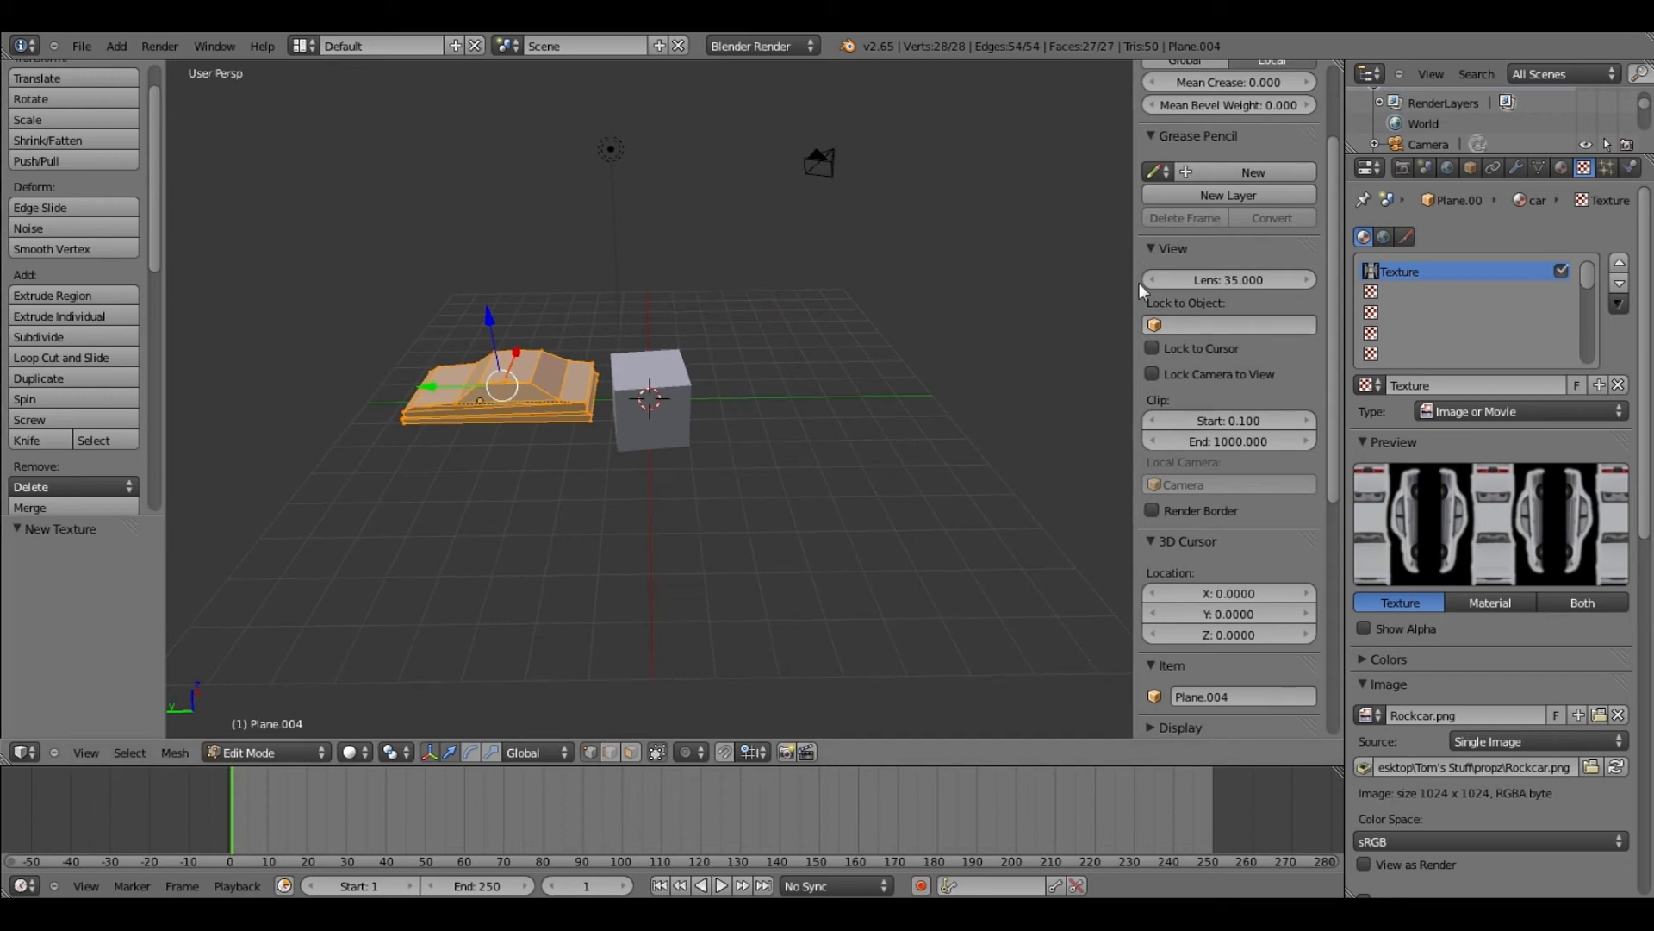
{"action": "left_click_drag", "start_coordinate": [1139, 256], "coordinate": [1146, 269]}
{"action": "scroll", "coordinate": [1151, 274], "scroll_direction": "up", "scroll_amount": 4}
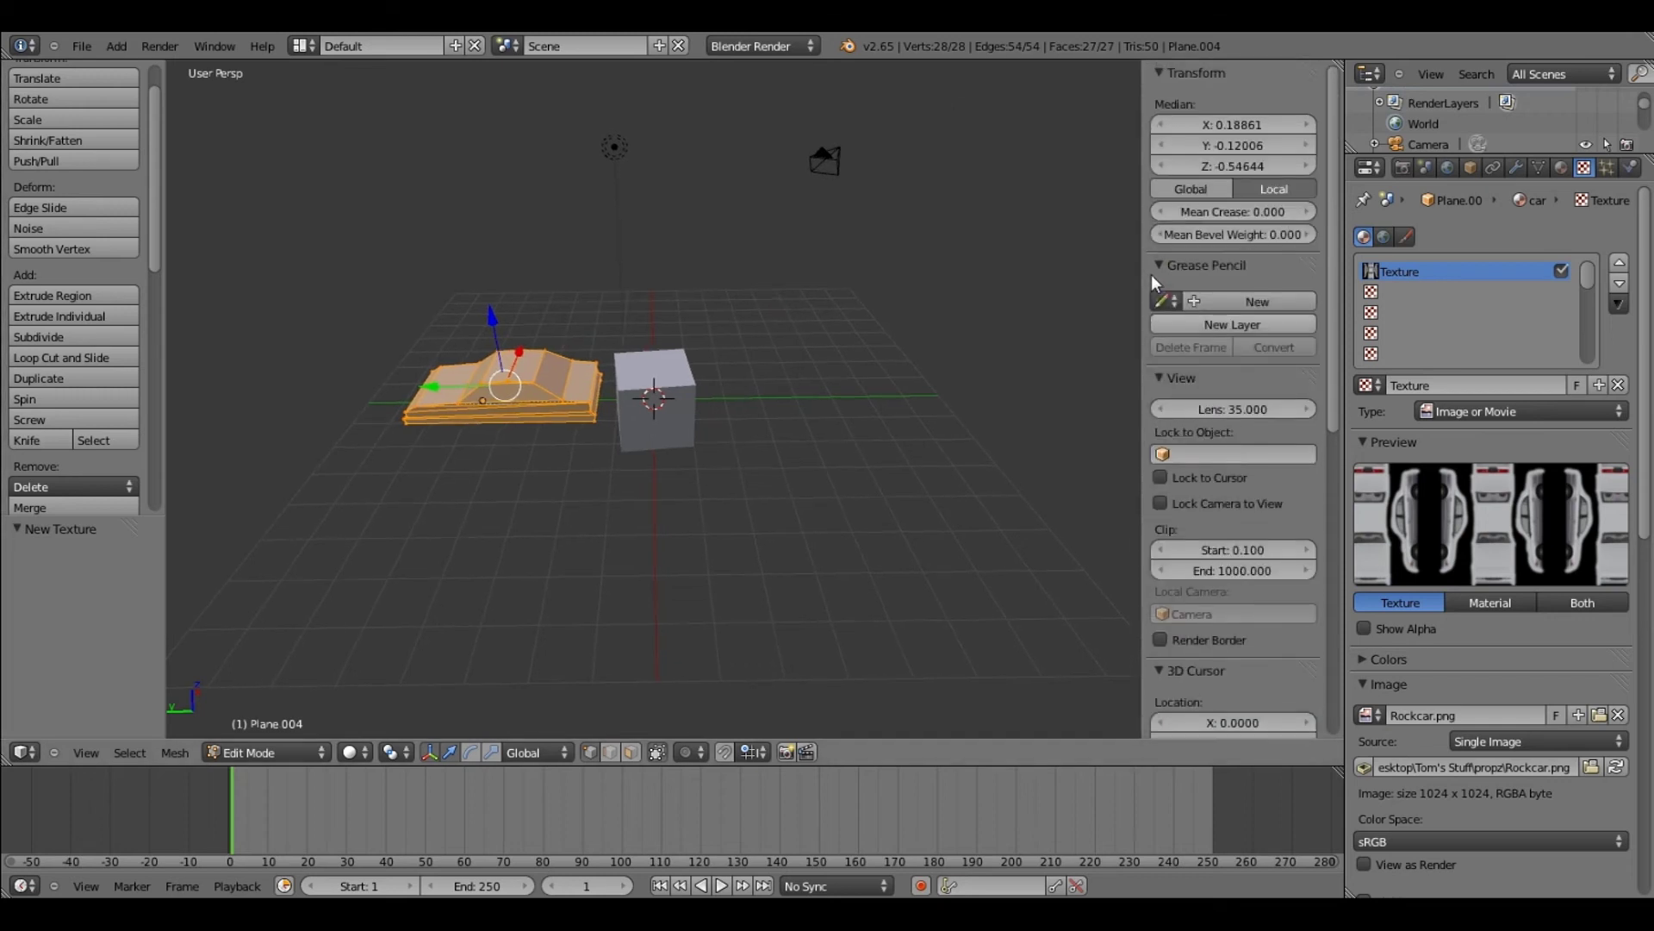
{"action": "scroll", "coordinate": [1151, 274], "scroll_direction": "down", "scroll_amount": 4}
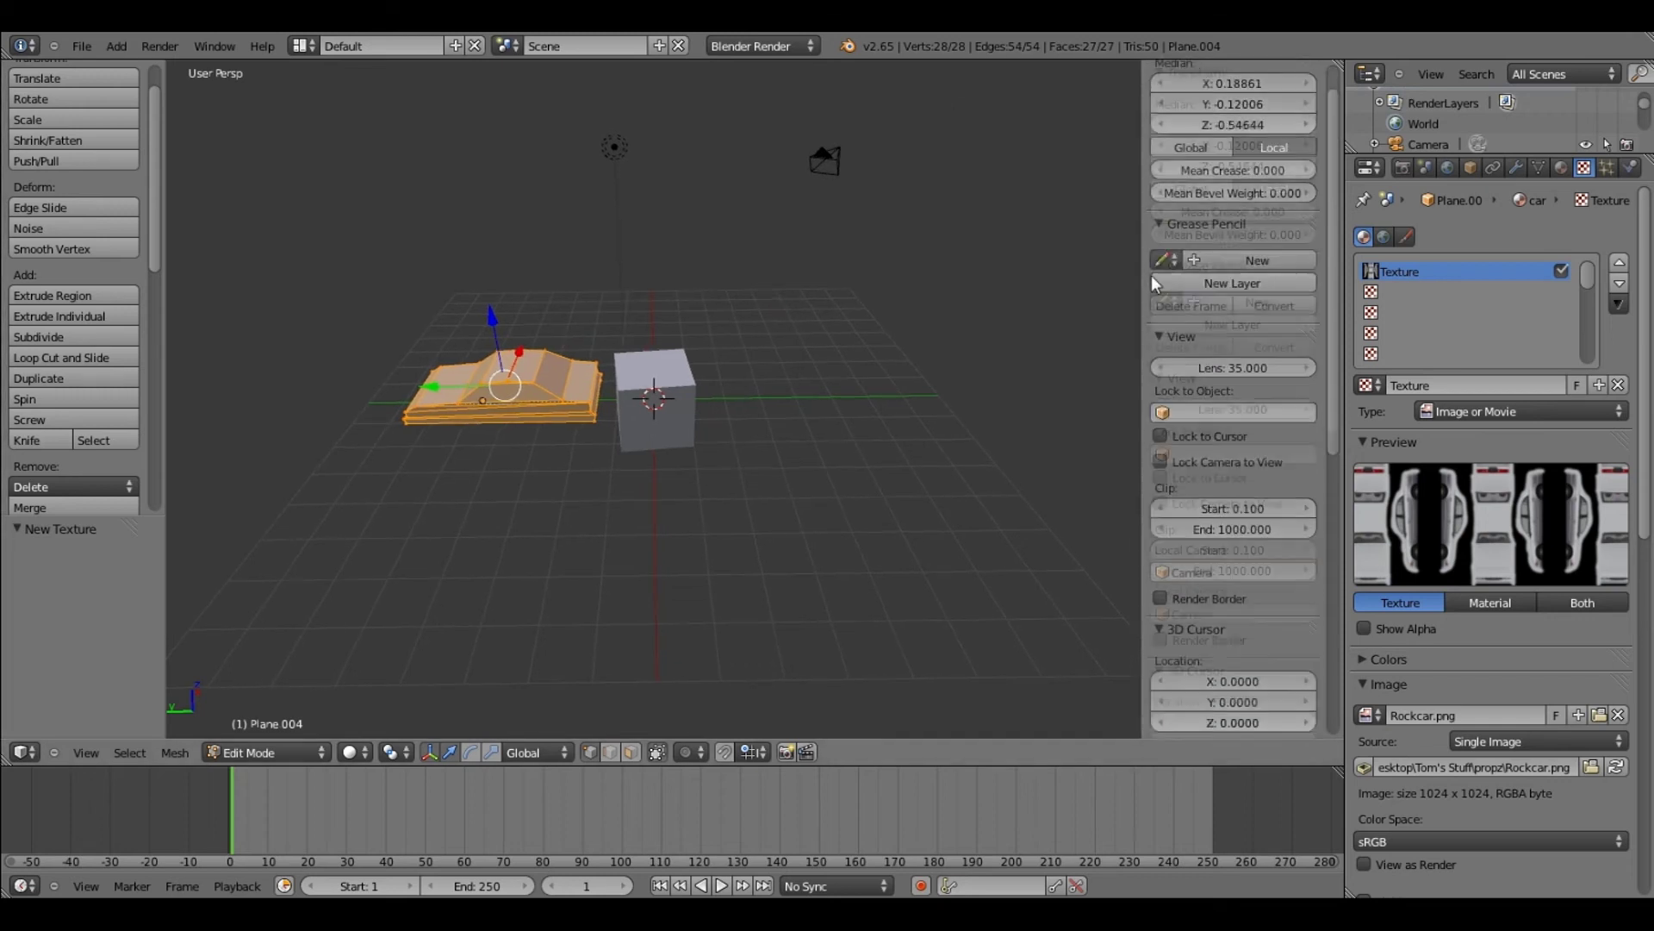
Split the 3D view and make the new area a UV/Image Editor showing the car's UVs
{"action": "right_click", "coordinate": [955, 59]}
{"action": "left_click", "coordinate": [931, 78]}
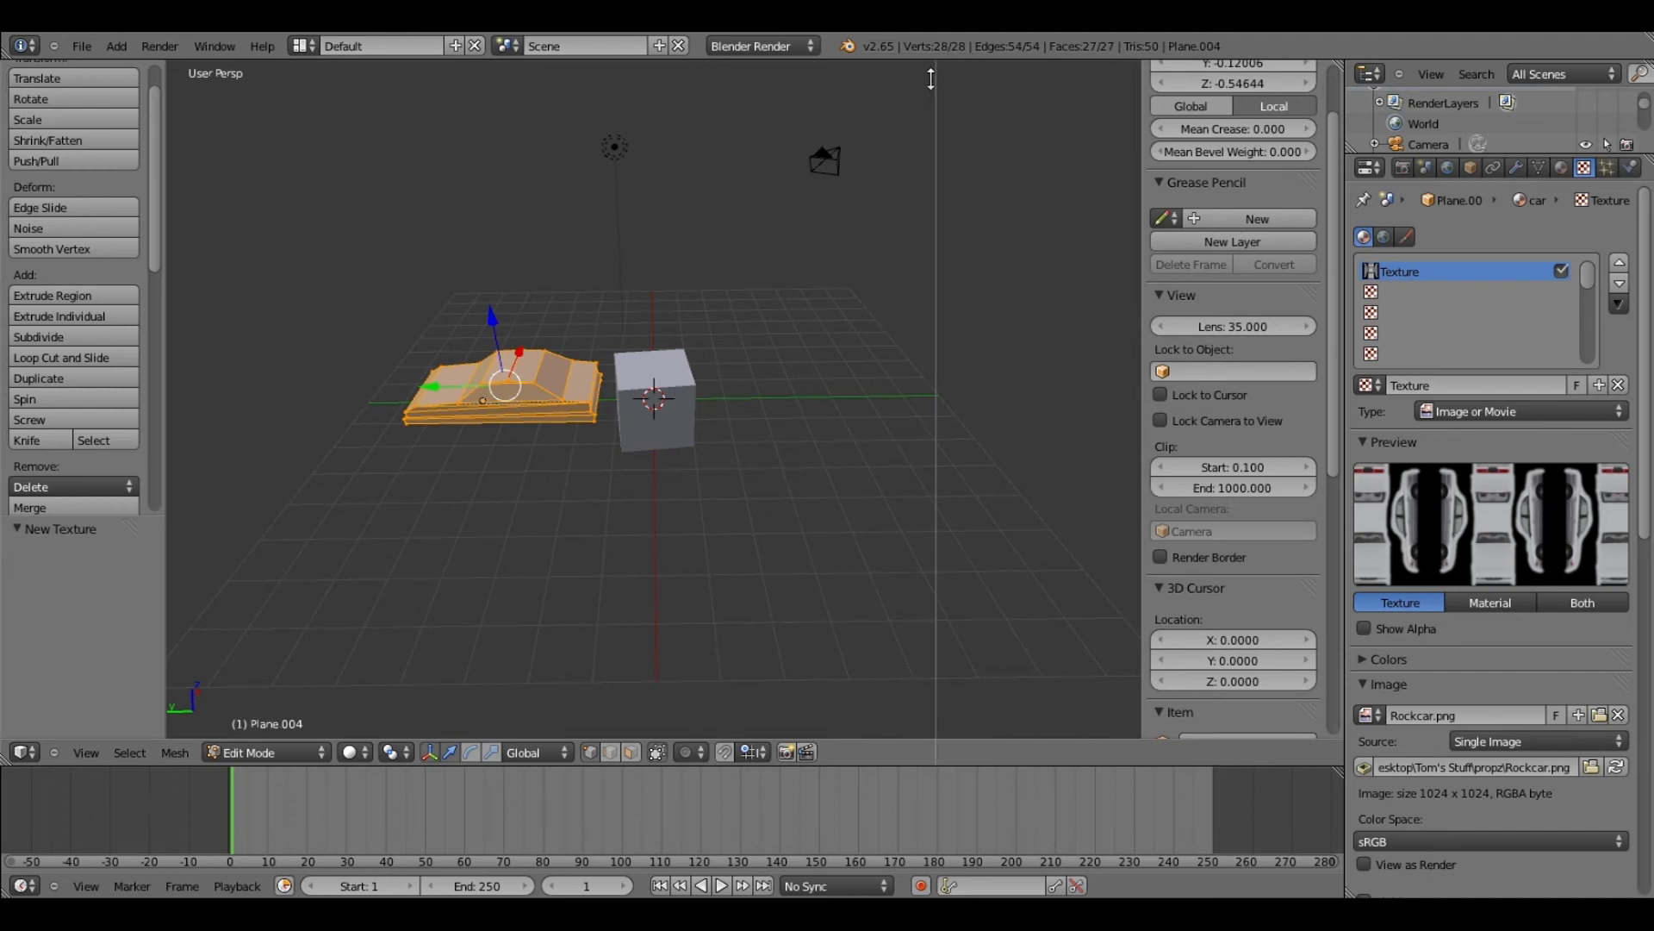
{"action": "left_click", "coordinate": [858, 112]}
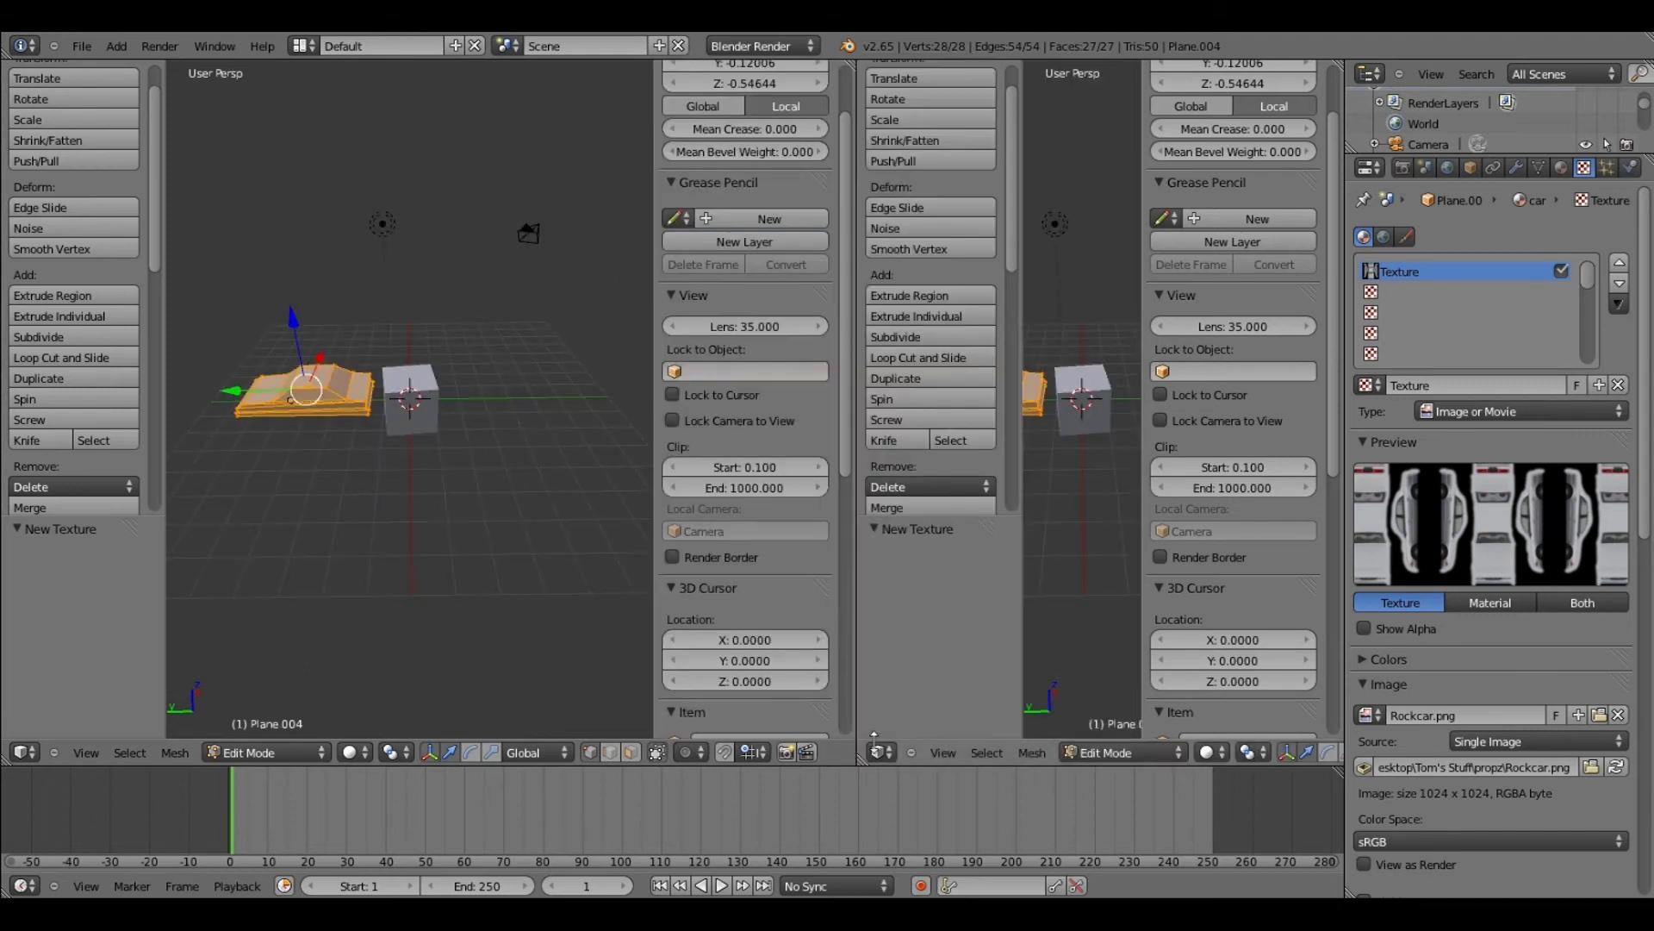
{"action": "left_click", "coordinate": [879, 750]}
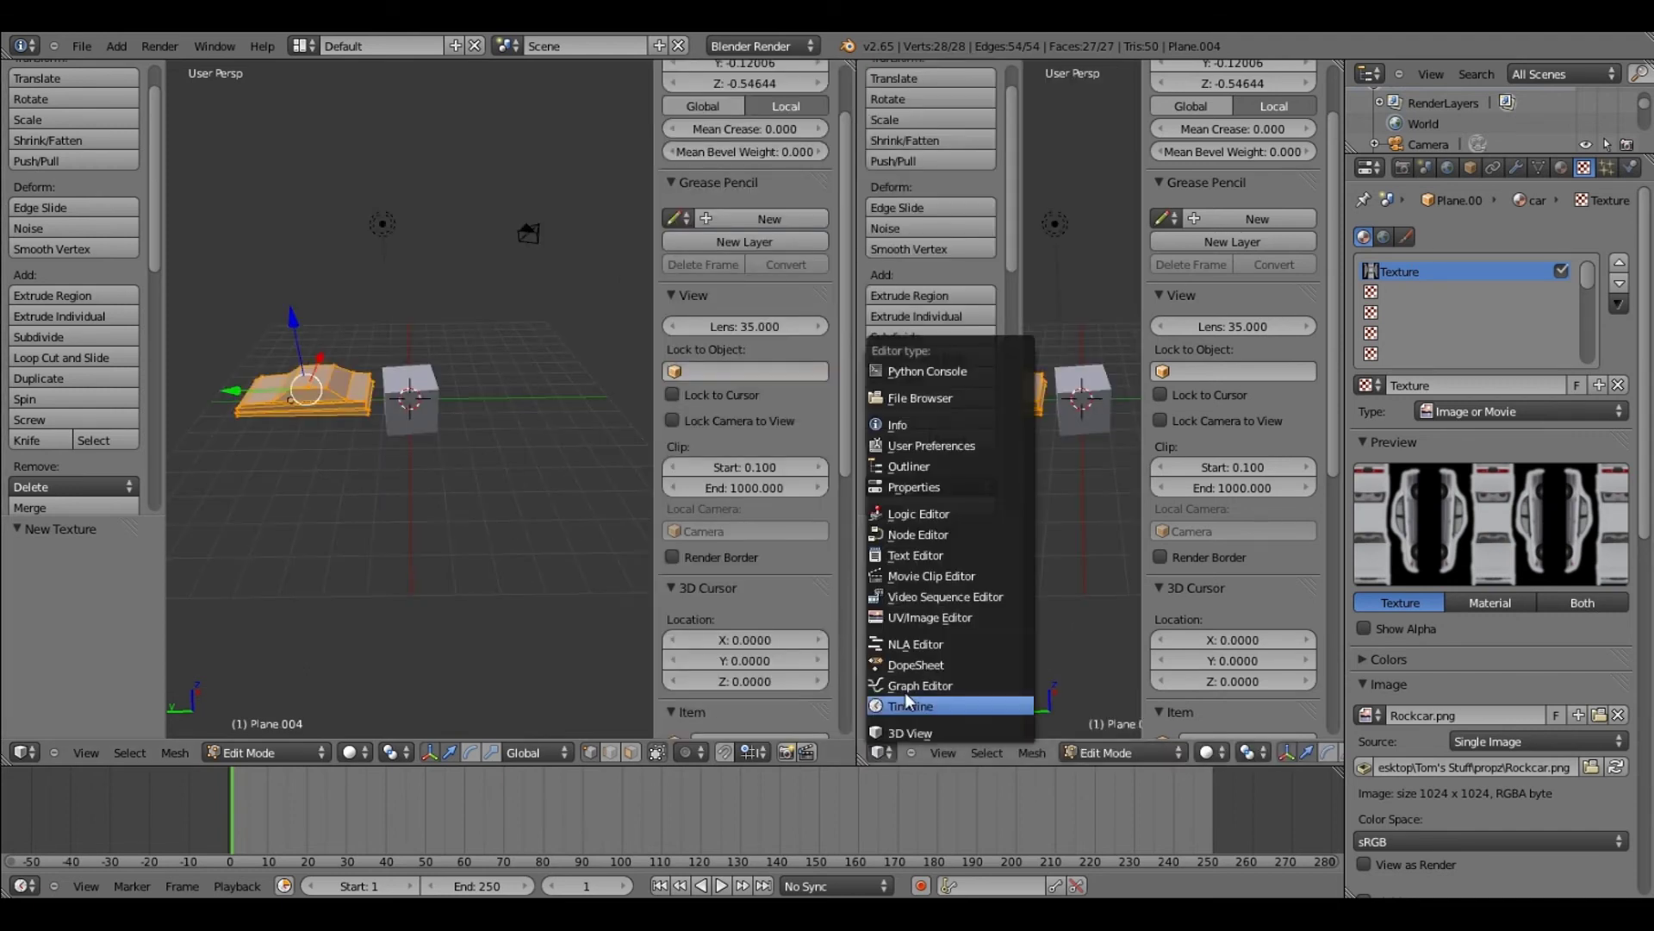
{"action": "left_click", "coordinate": [923, 617]}
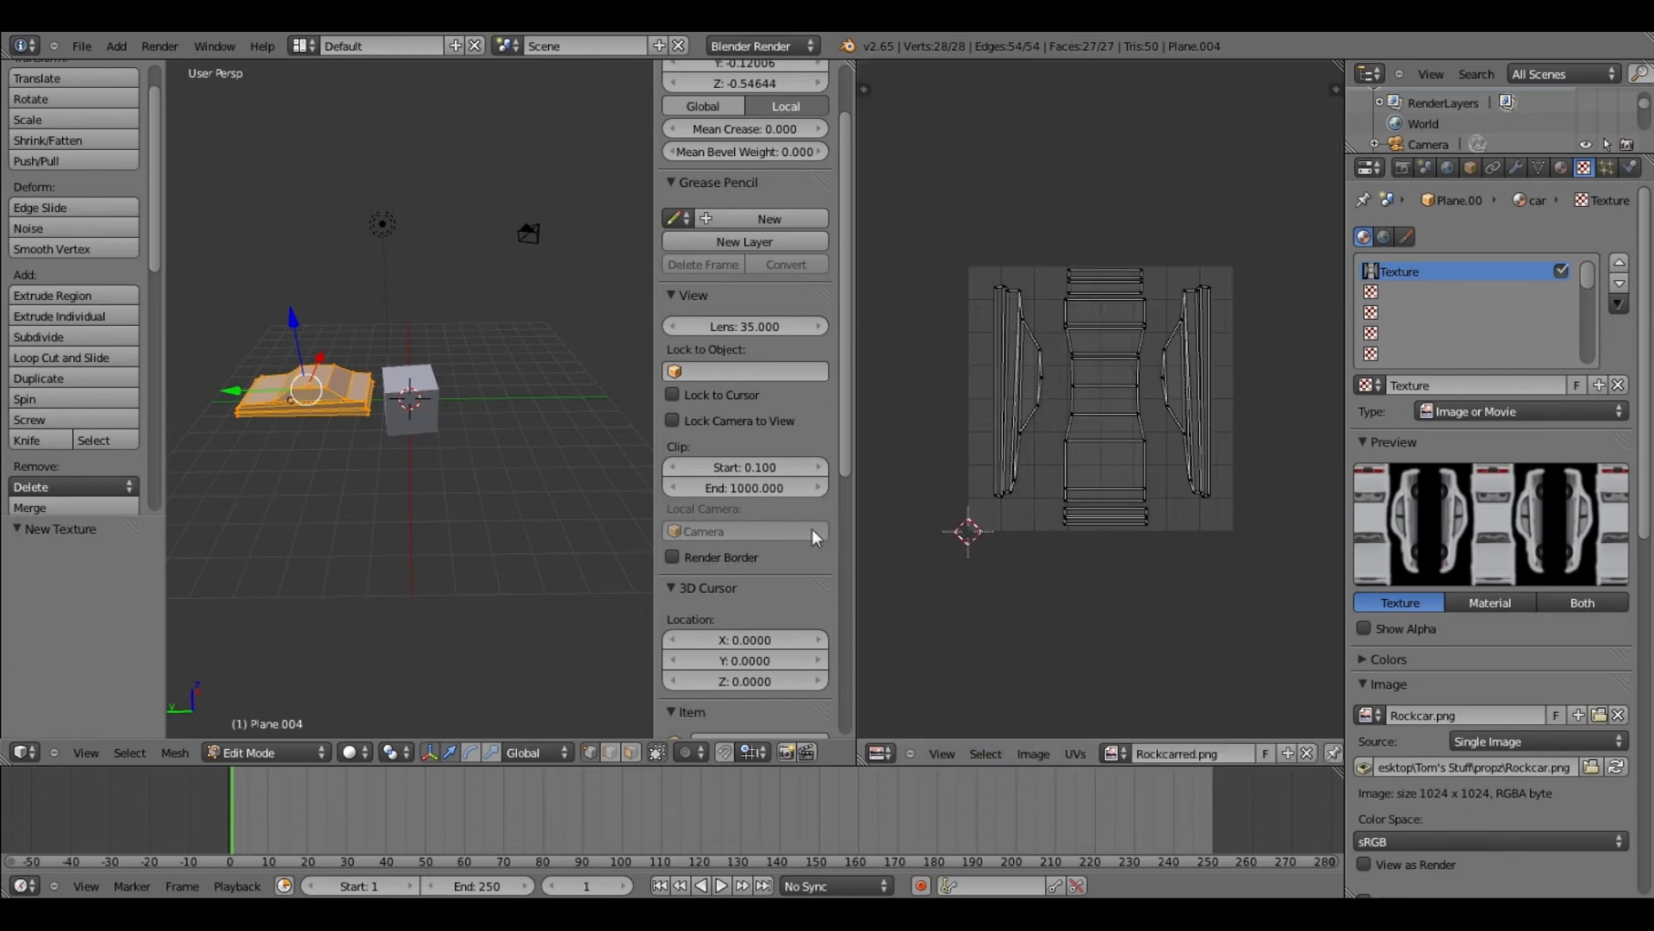
{"action": "left_click_drag", "start_coordinate": [857, 545], "coordinate": [894, 561]}
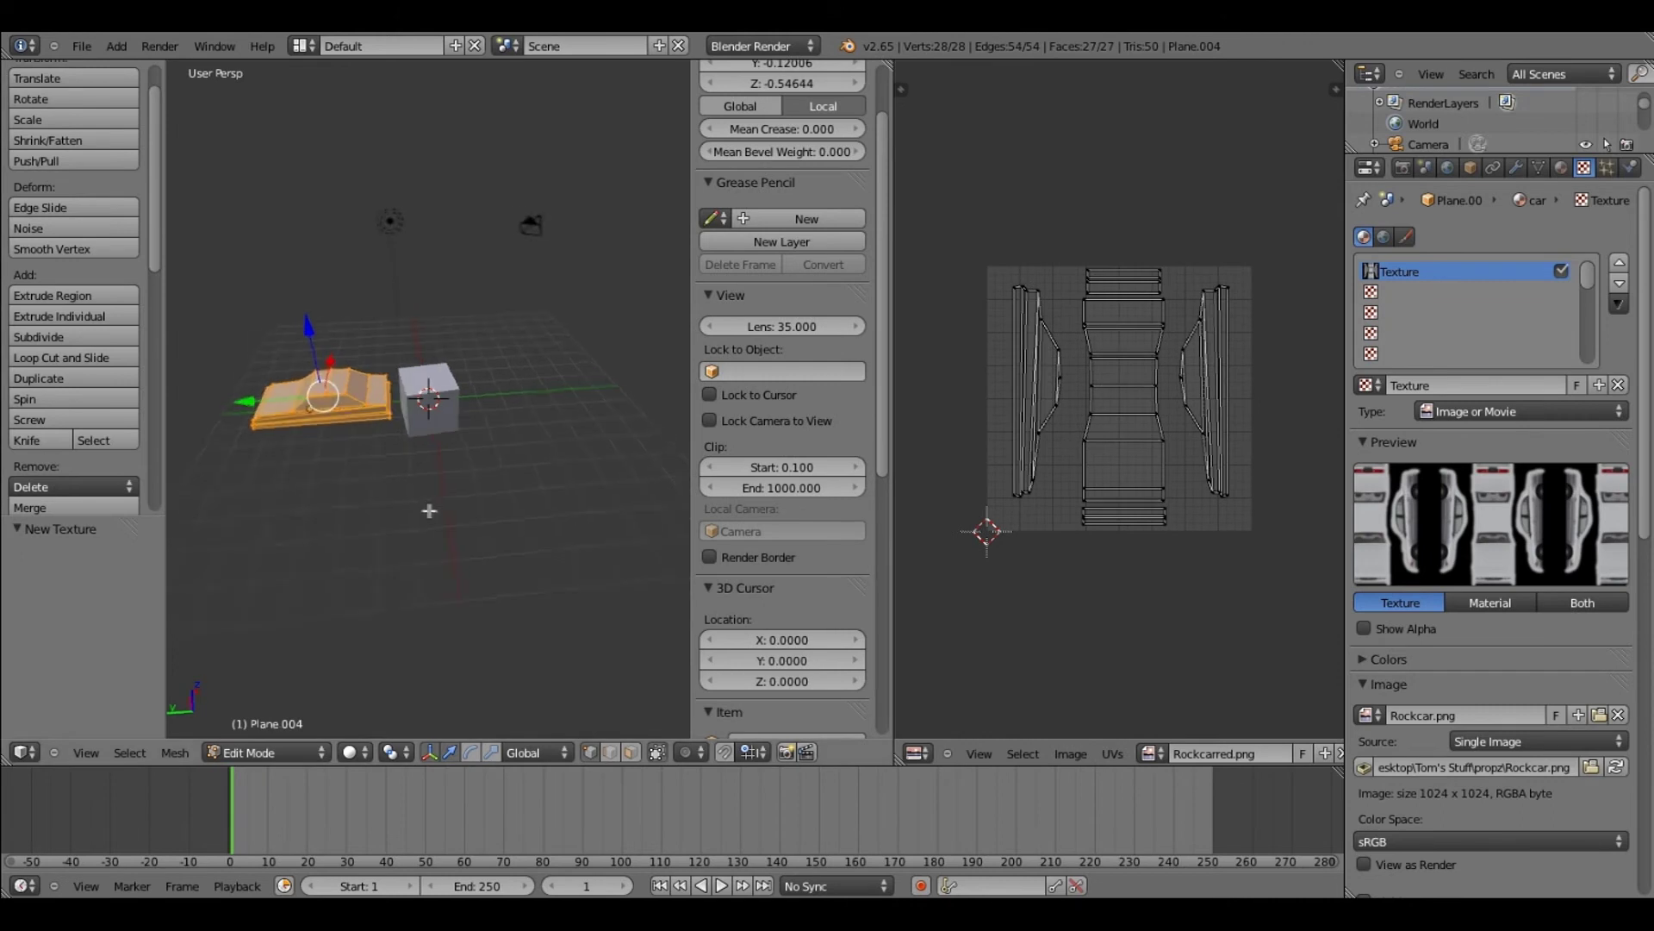
{"action": "middle_click_drag", "start_coordinate": [429, 511], "coordinate": [730, 486]}
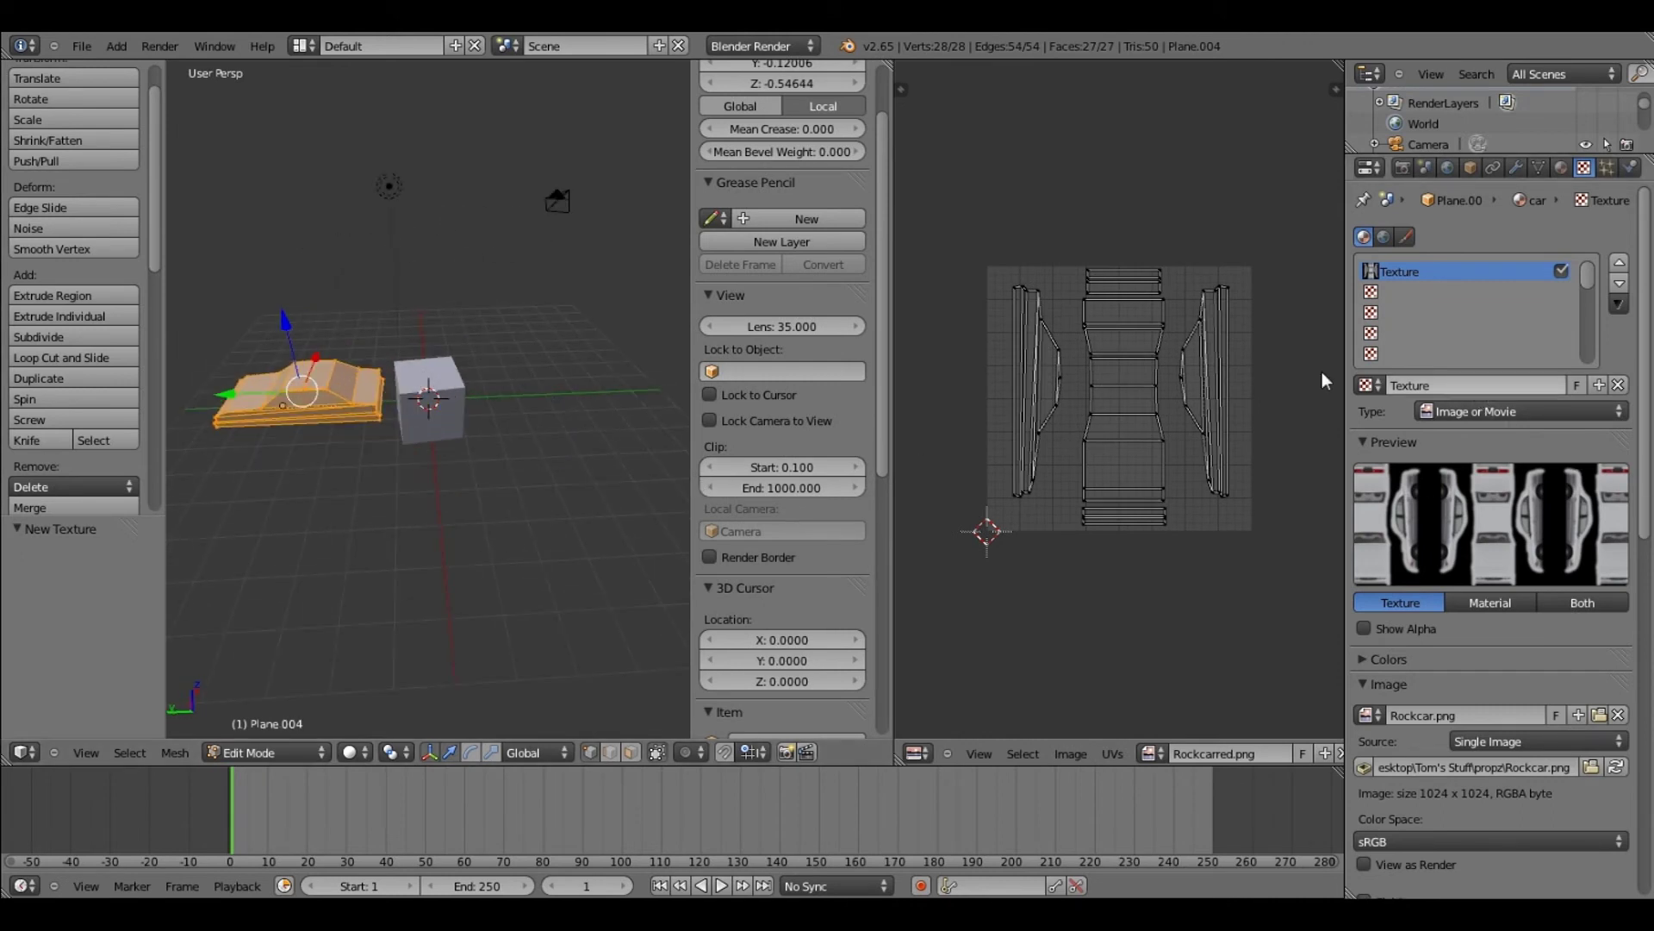
{"action": "scroll", "coordinate": [815, 333], "scroll_direction": "up", "scroll_amount": 3}
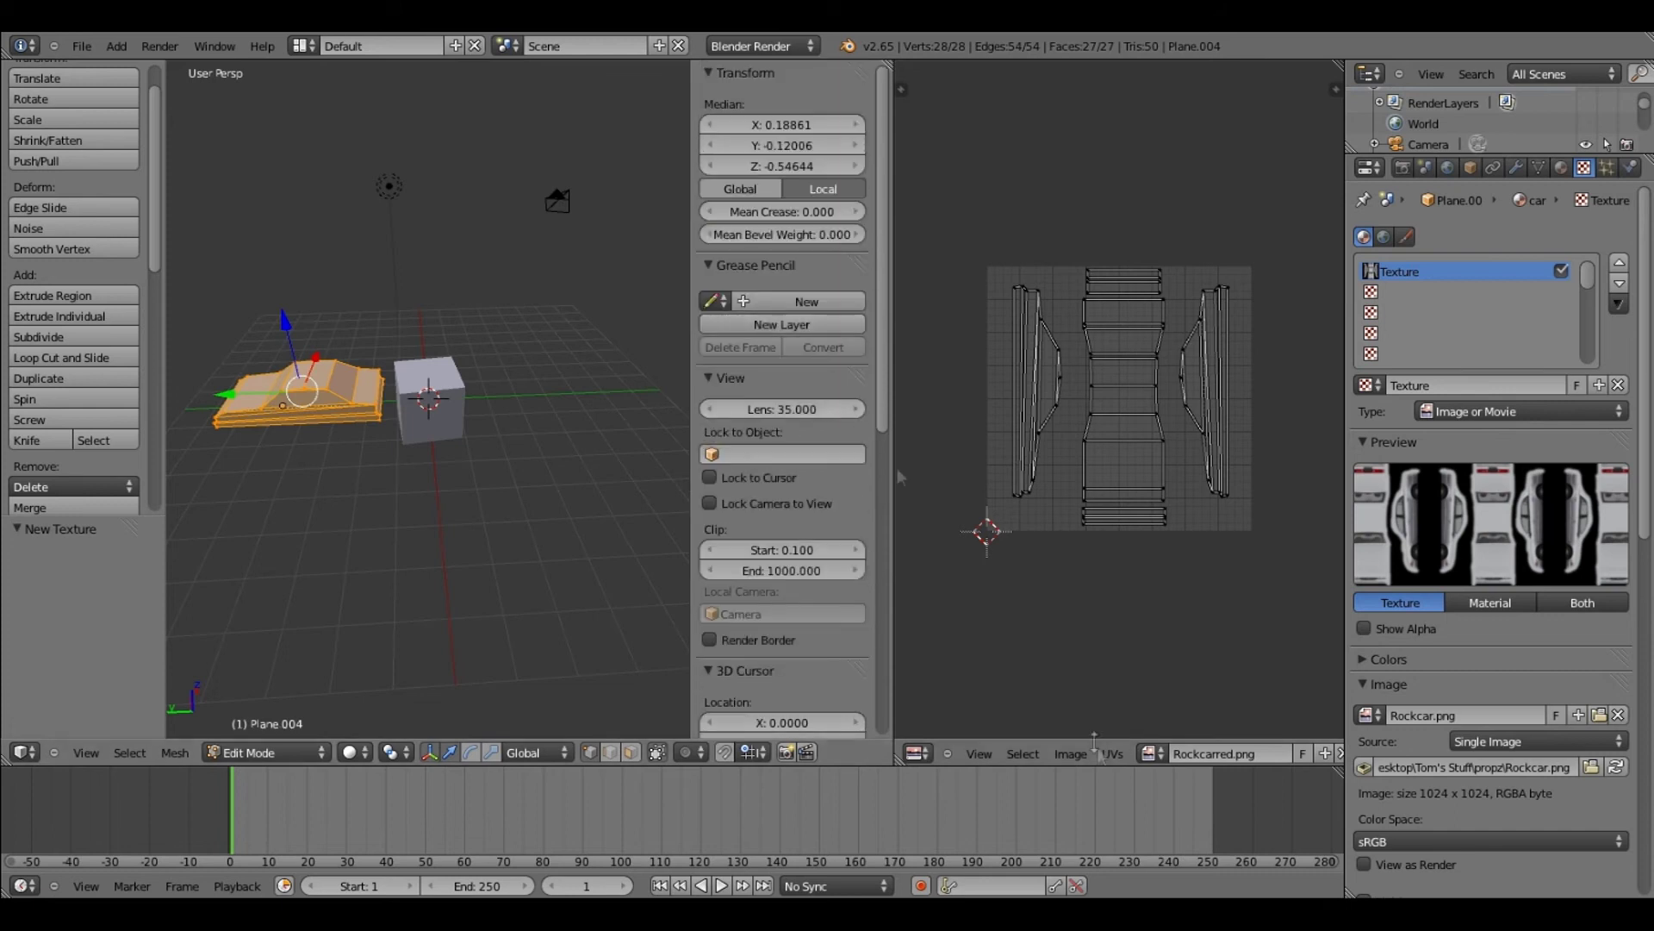
Display Rockcar.png behind the UV layout in the UV/Image Editor
{"action": "left_click", "coordinate": [1152, 753]}
{"action": "key", "text": "Up"}
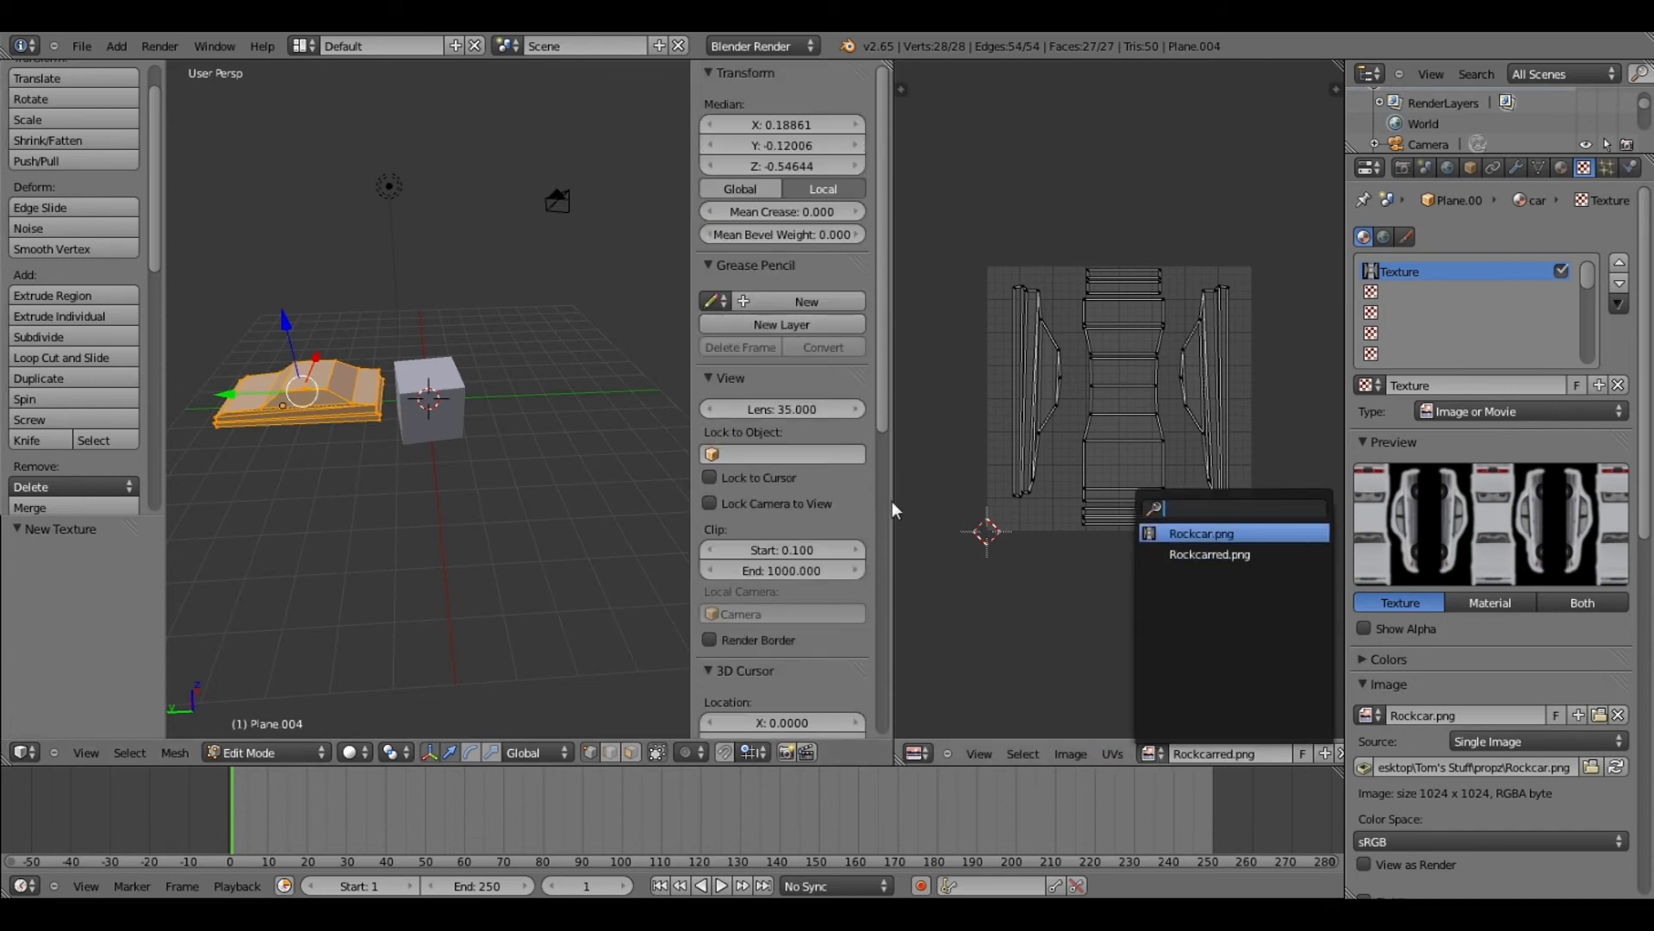
{"action": "key", "text": "Return"}
{"action": "middle_click_drag", "start_coordinate": [621, 482], "coordinate": [722, 483]}
{"action": "scroll", "coordinate": [815, 516], "scroll_direction": "down", "scroll_amount": 2}
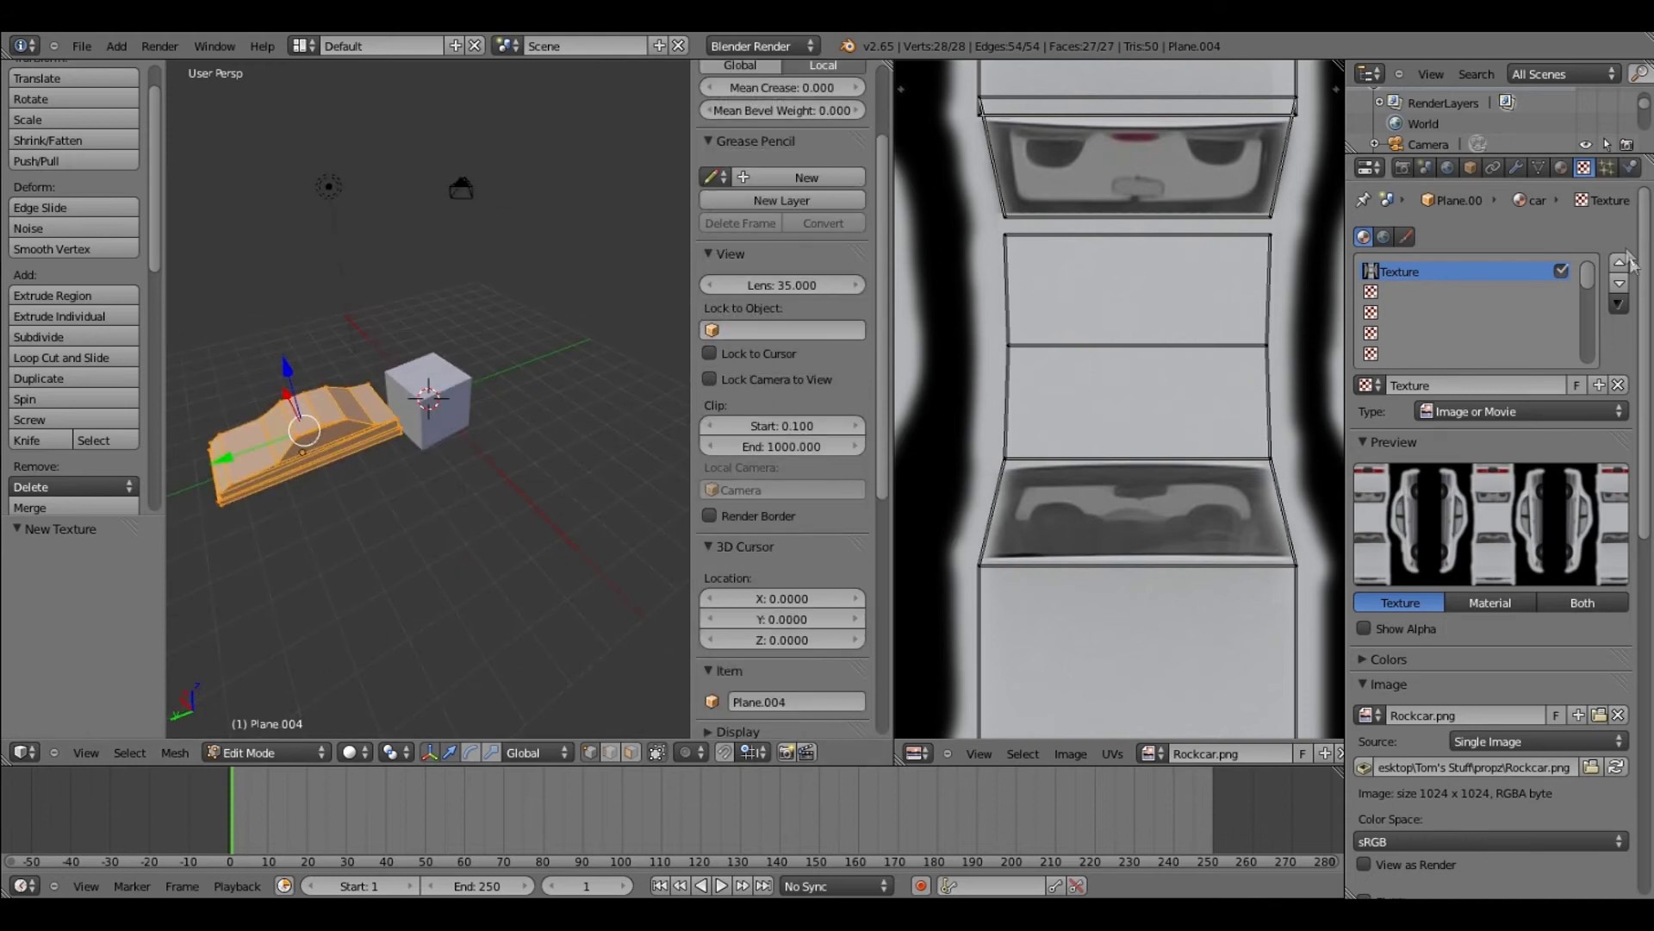
{"action": "scroll", "coordinate": [1591, 636], "scroll_direction": "down", "scroll_amount": 6}
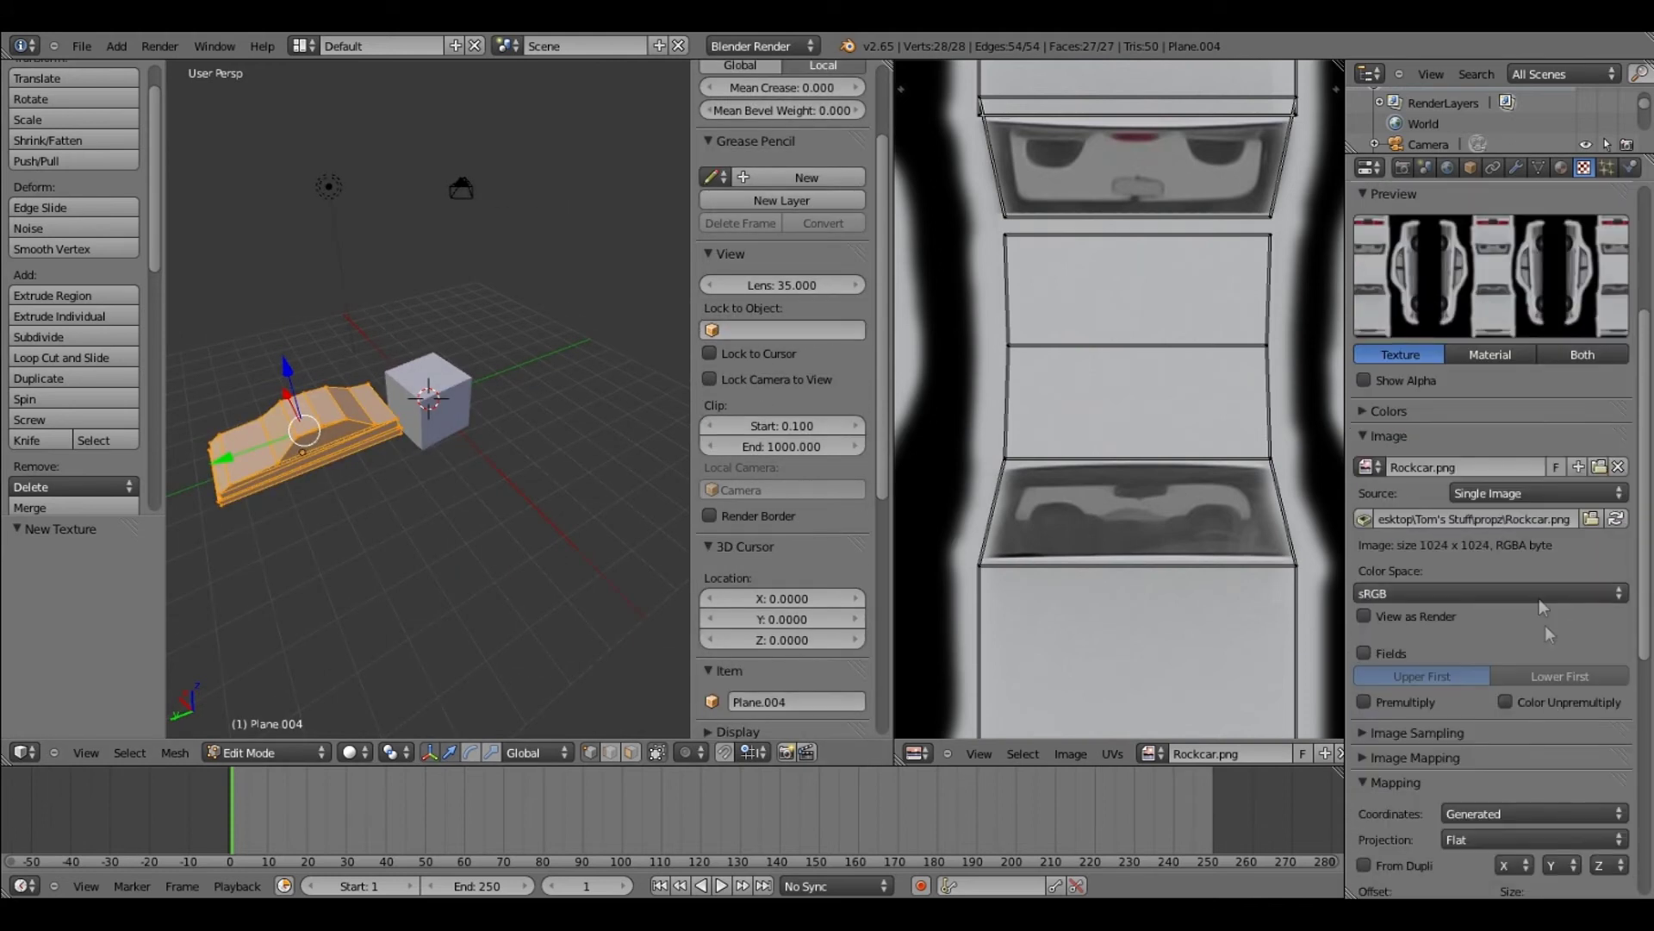
Change the texture's Mapping Coordinates from Generated to UV
{"action": "left_click", "coordinate": [1513, 812]}
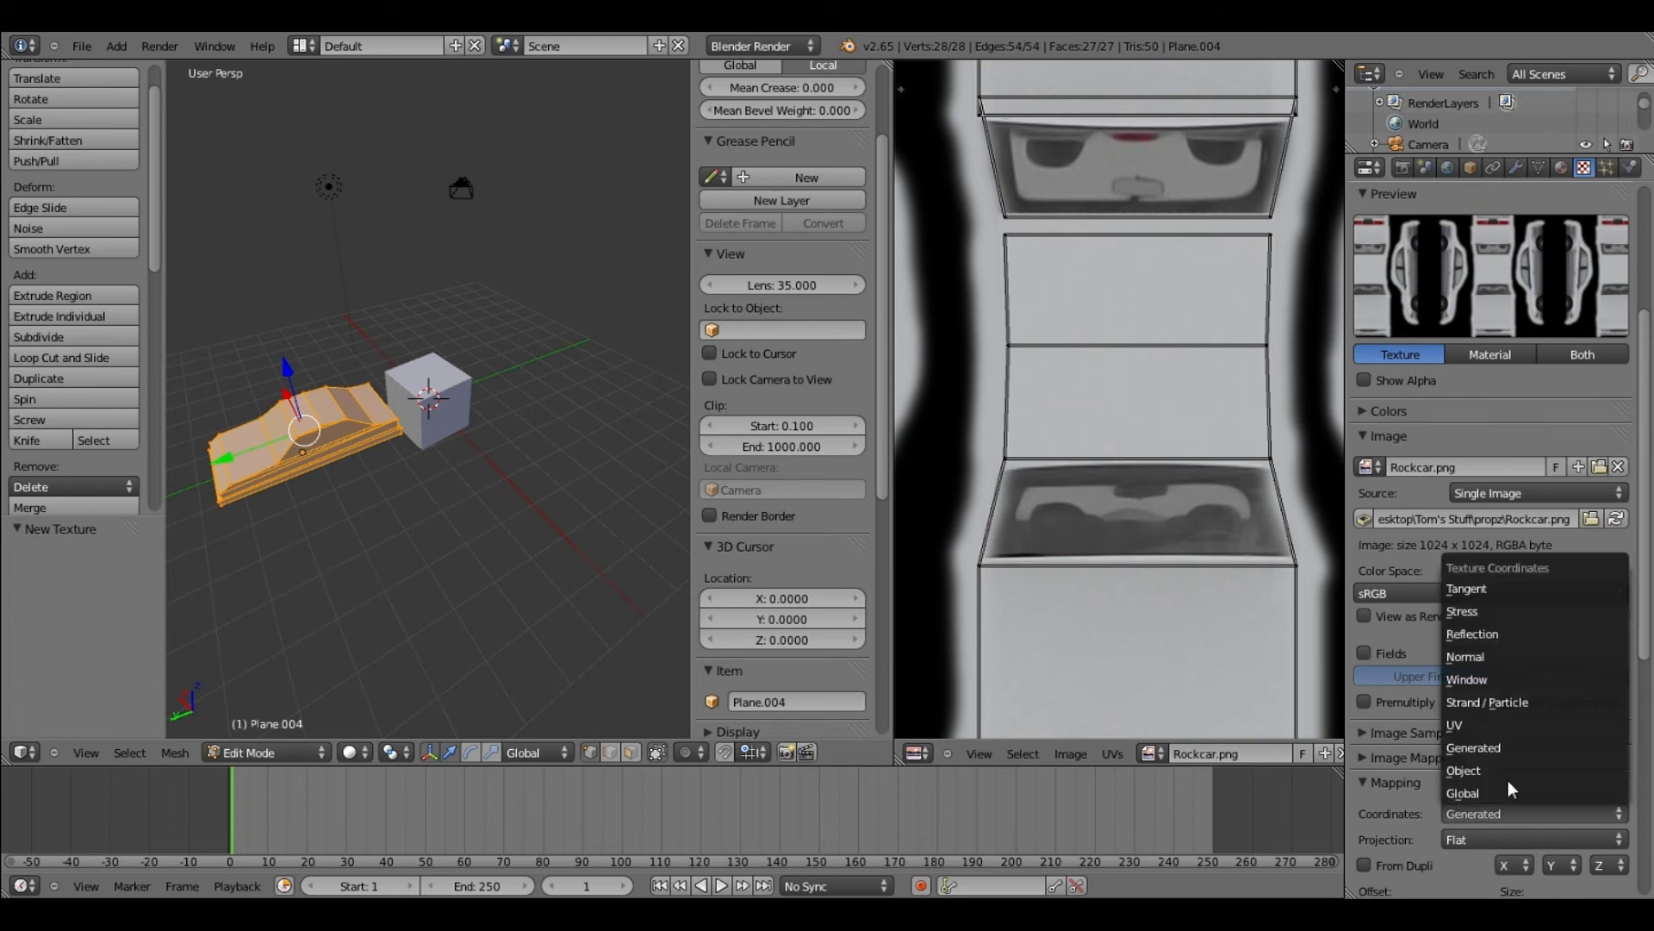
{"action": "left_click", "coordinate": [1492, 726]}
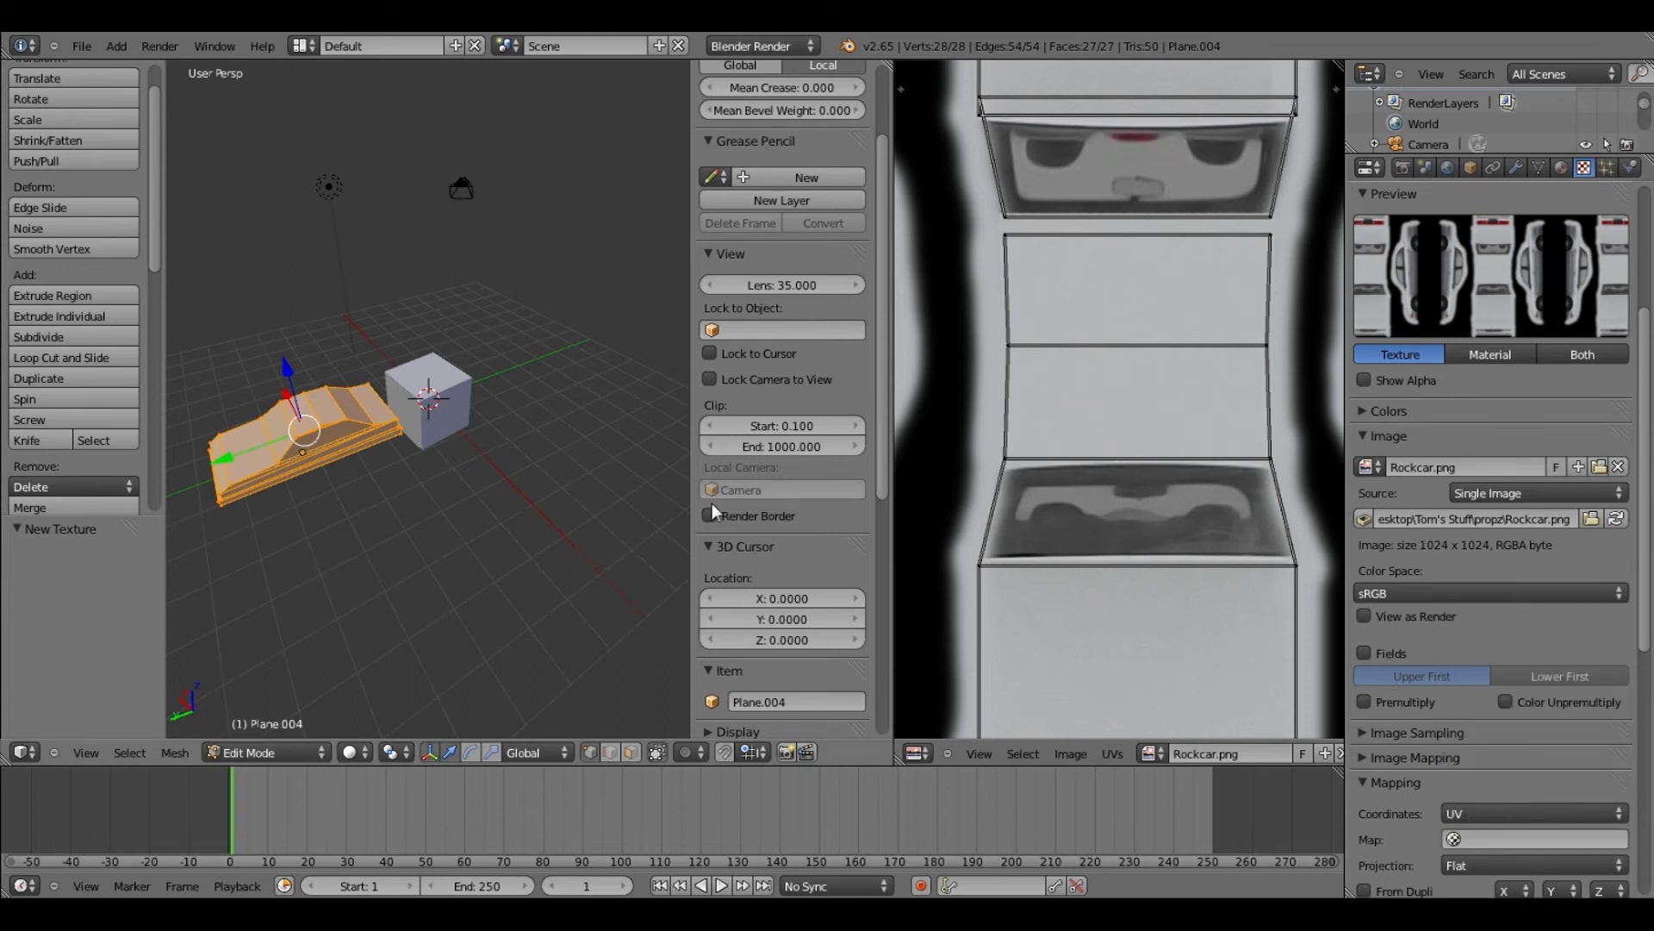
{"action": "scroll", "coordinate": [712, 503], "scroll_direction": "down", "scroll_amount": 4}
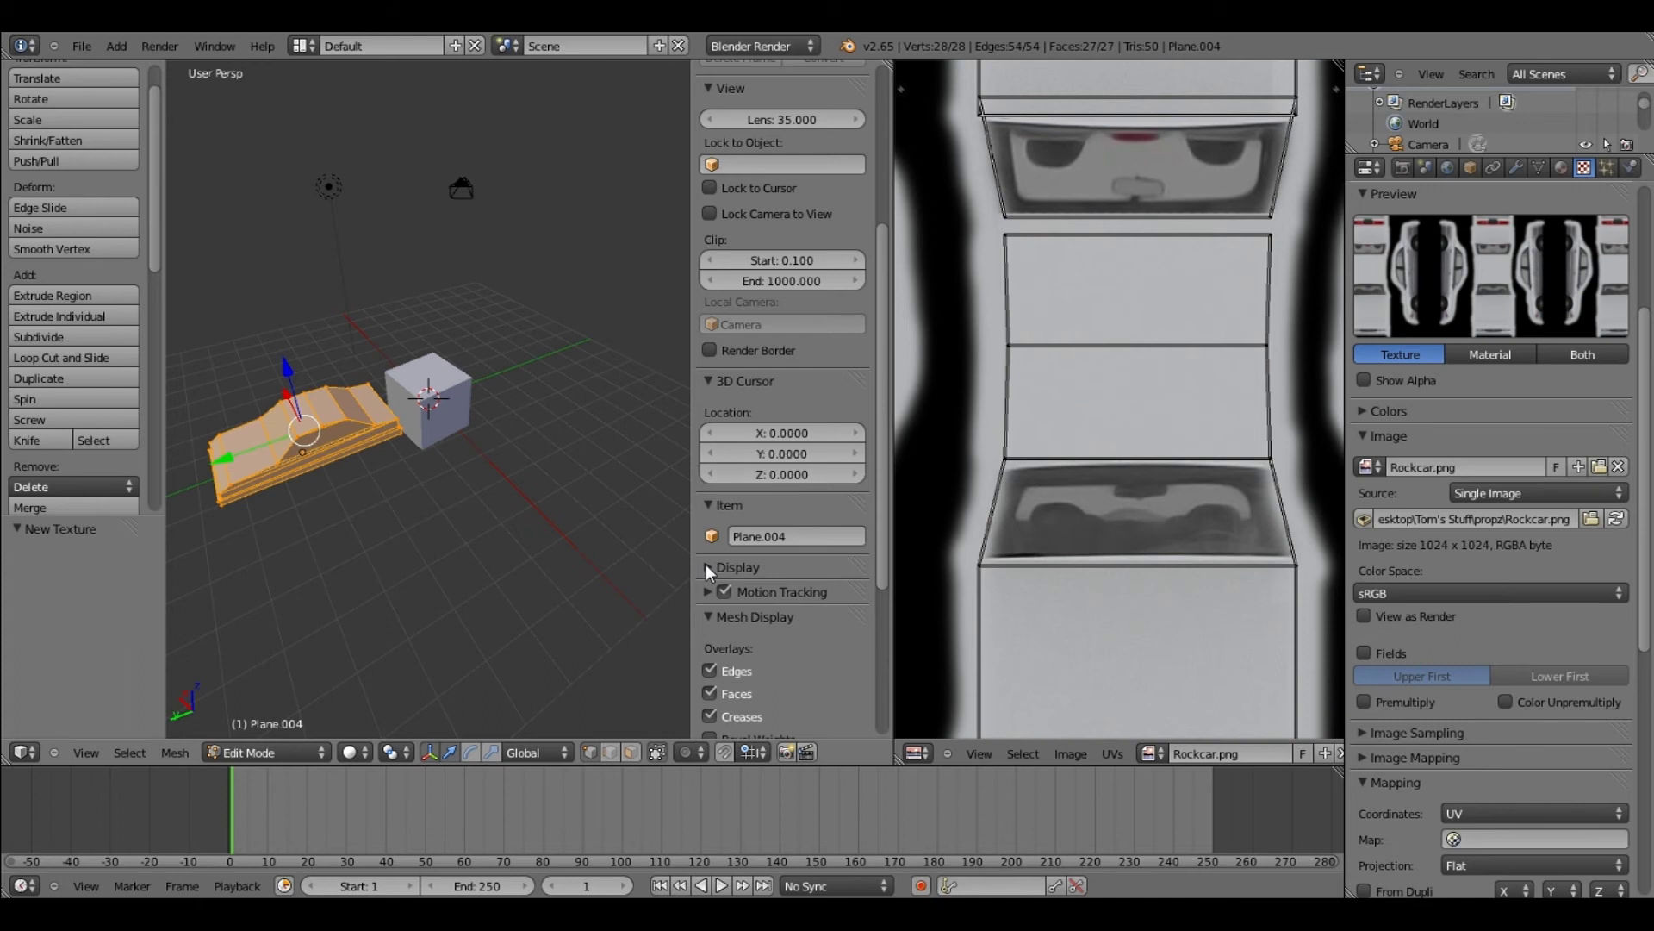
{"action": "left_click", "coordinate": [707, 567]}
Turn on Textured Solid so the car shows its Rockcar texture in the 3D view
{"action": "scroll", "coordinate": [499, 580], "scroll_direction": "down", "scroll_amount": 3}
{"action": "scroll", "coordinate": [769, 598], "scroll_direction": "down", "scroll_amount": 6}
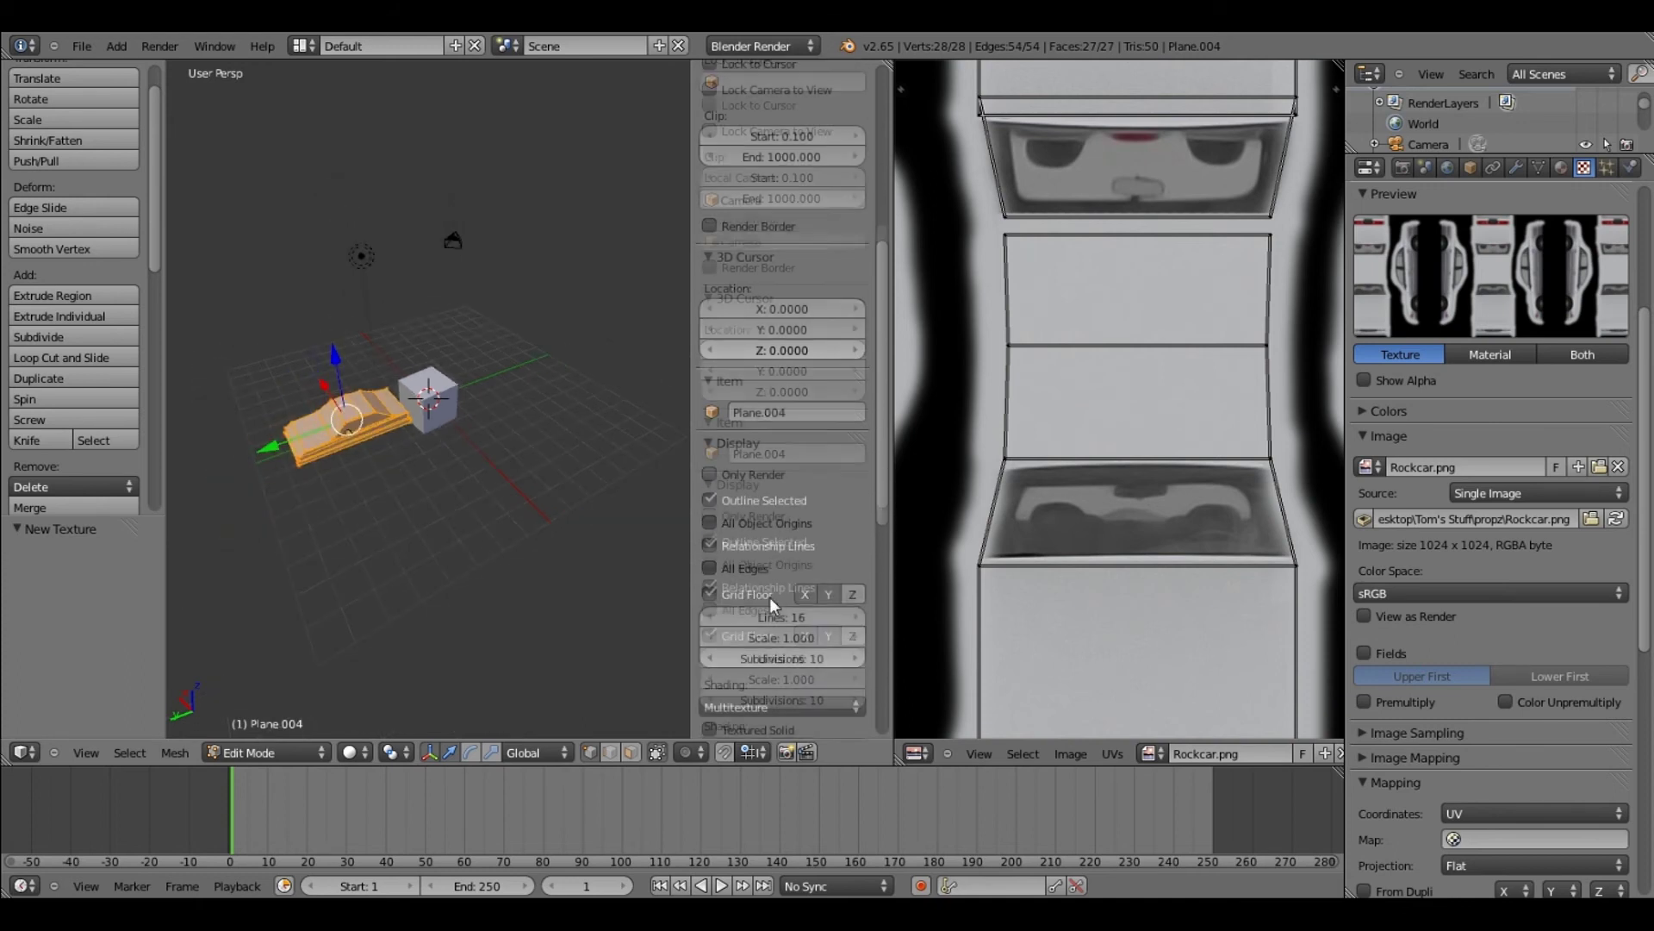
{"action": "left_click", "coordinate": [709, 604]}
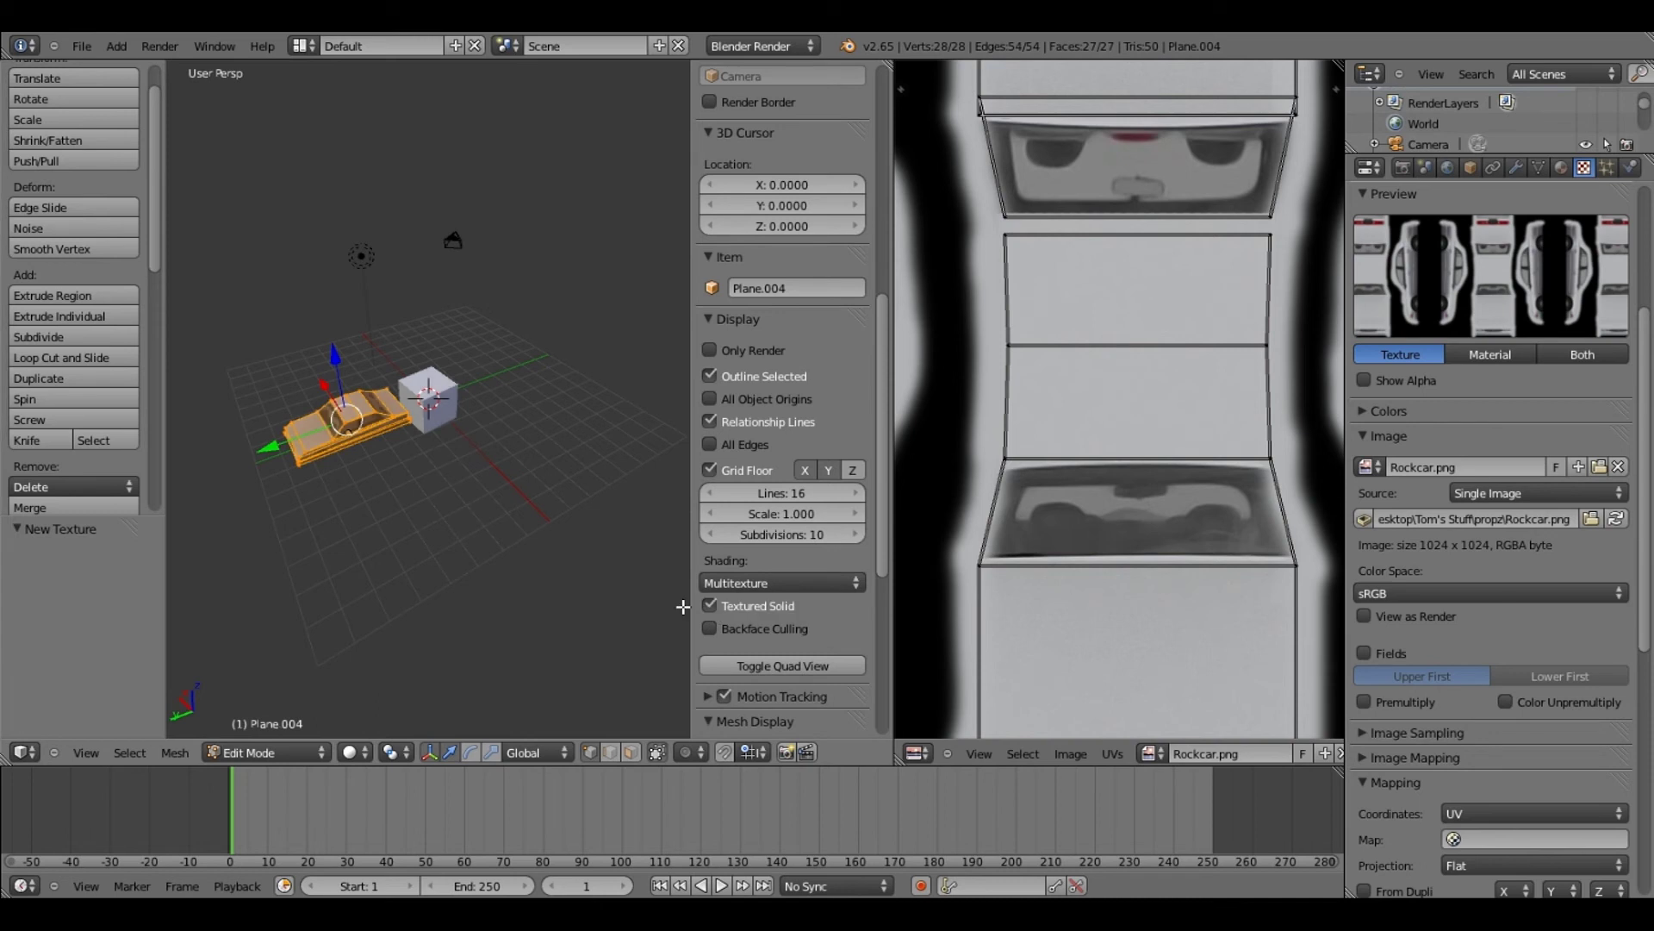
{"action": "middle_click_drag", "start_coordinate": [529, 552], "coordinate": [572, 491]}
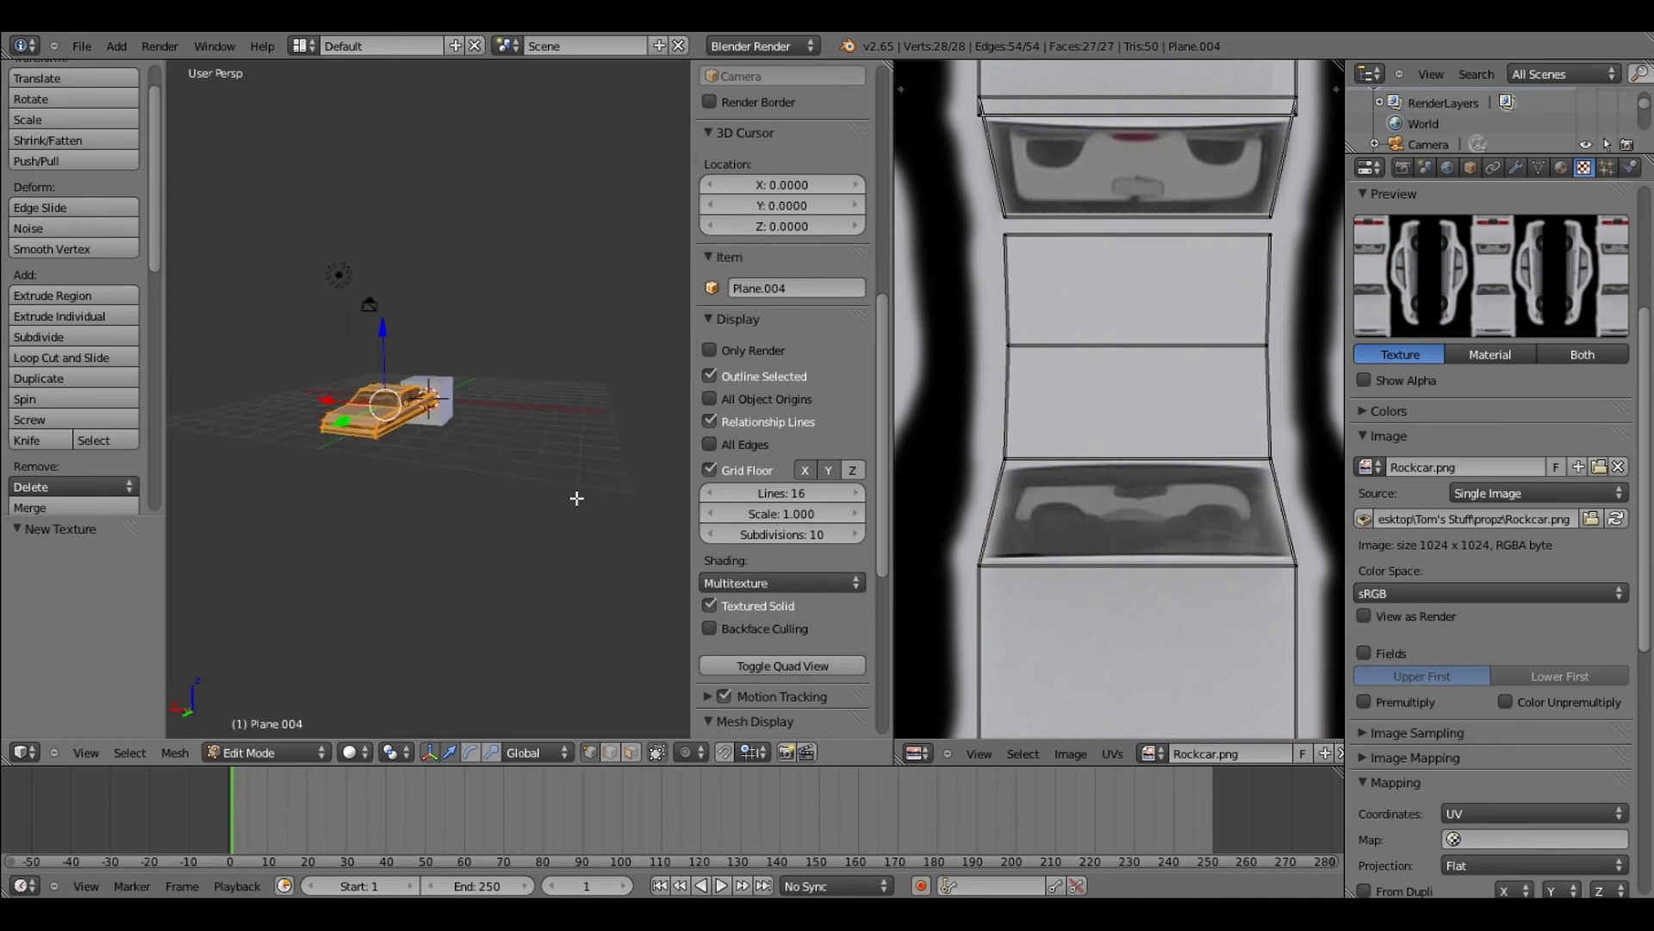
{"action": "scroll", "coordinate": [572, 491], "scroll_direction": "up", "scroll_amount": 2}
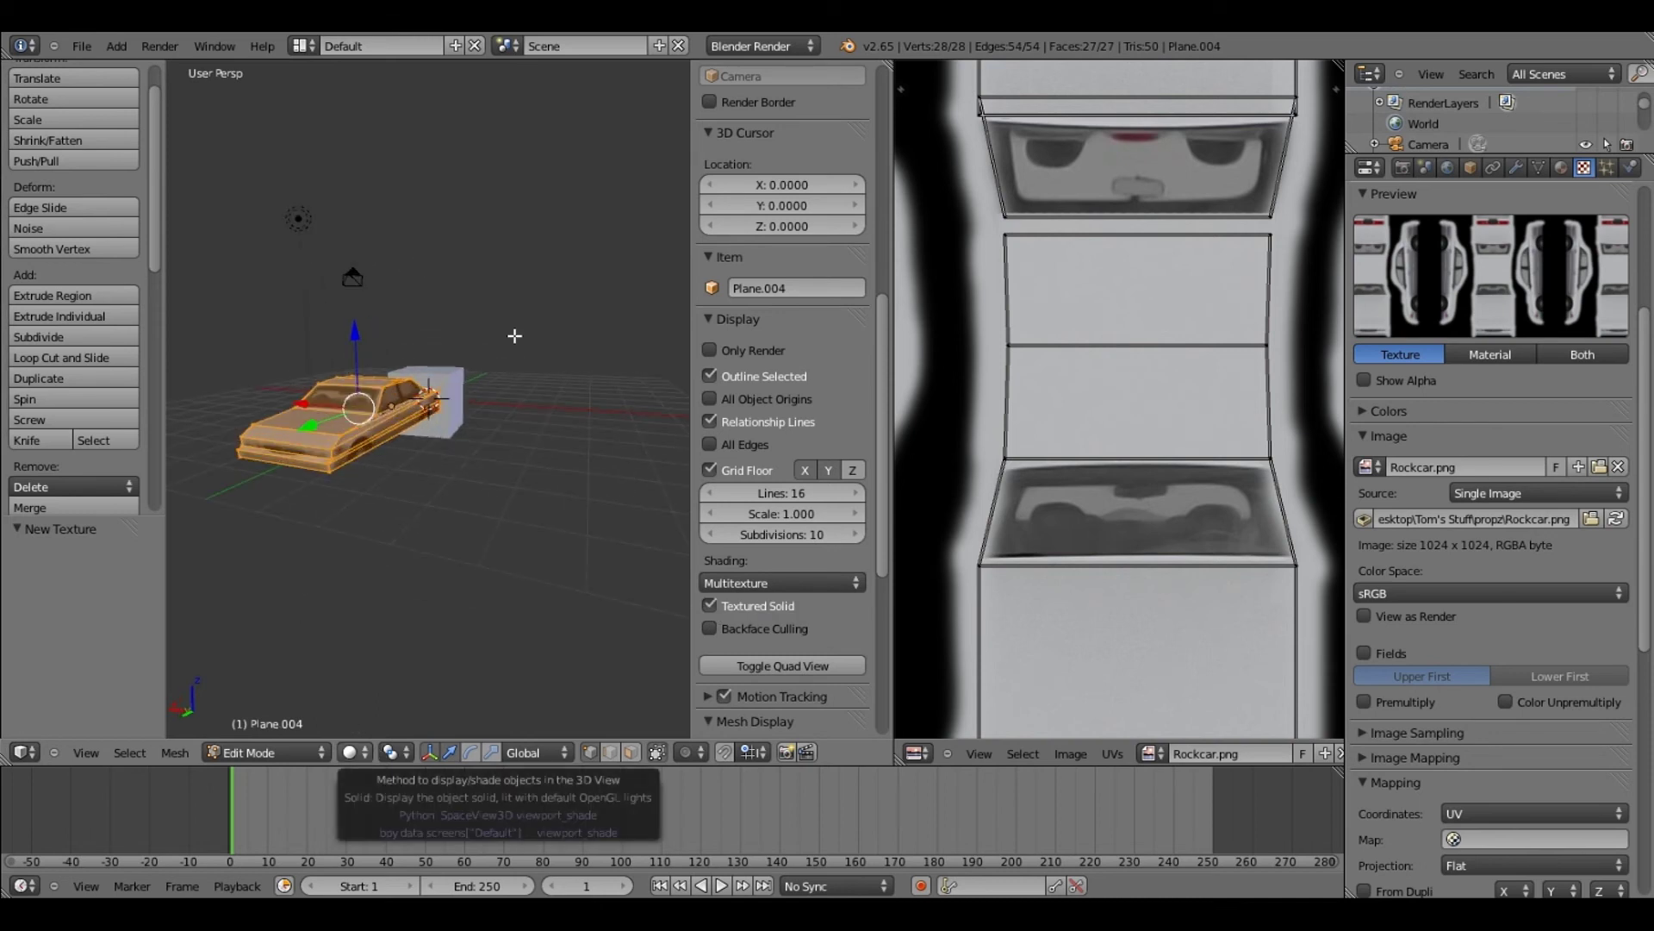
{"action": "middle_click_drag", "start_coordinate": [508, 483], "coordinate": [509, 405]}
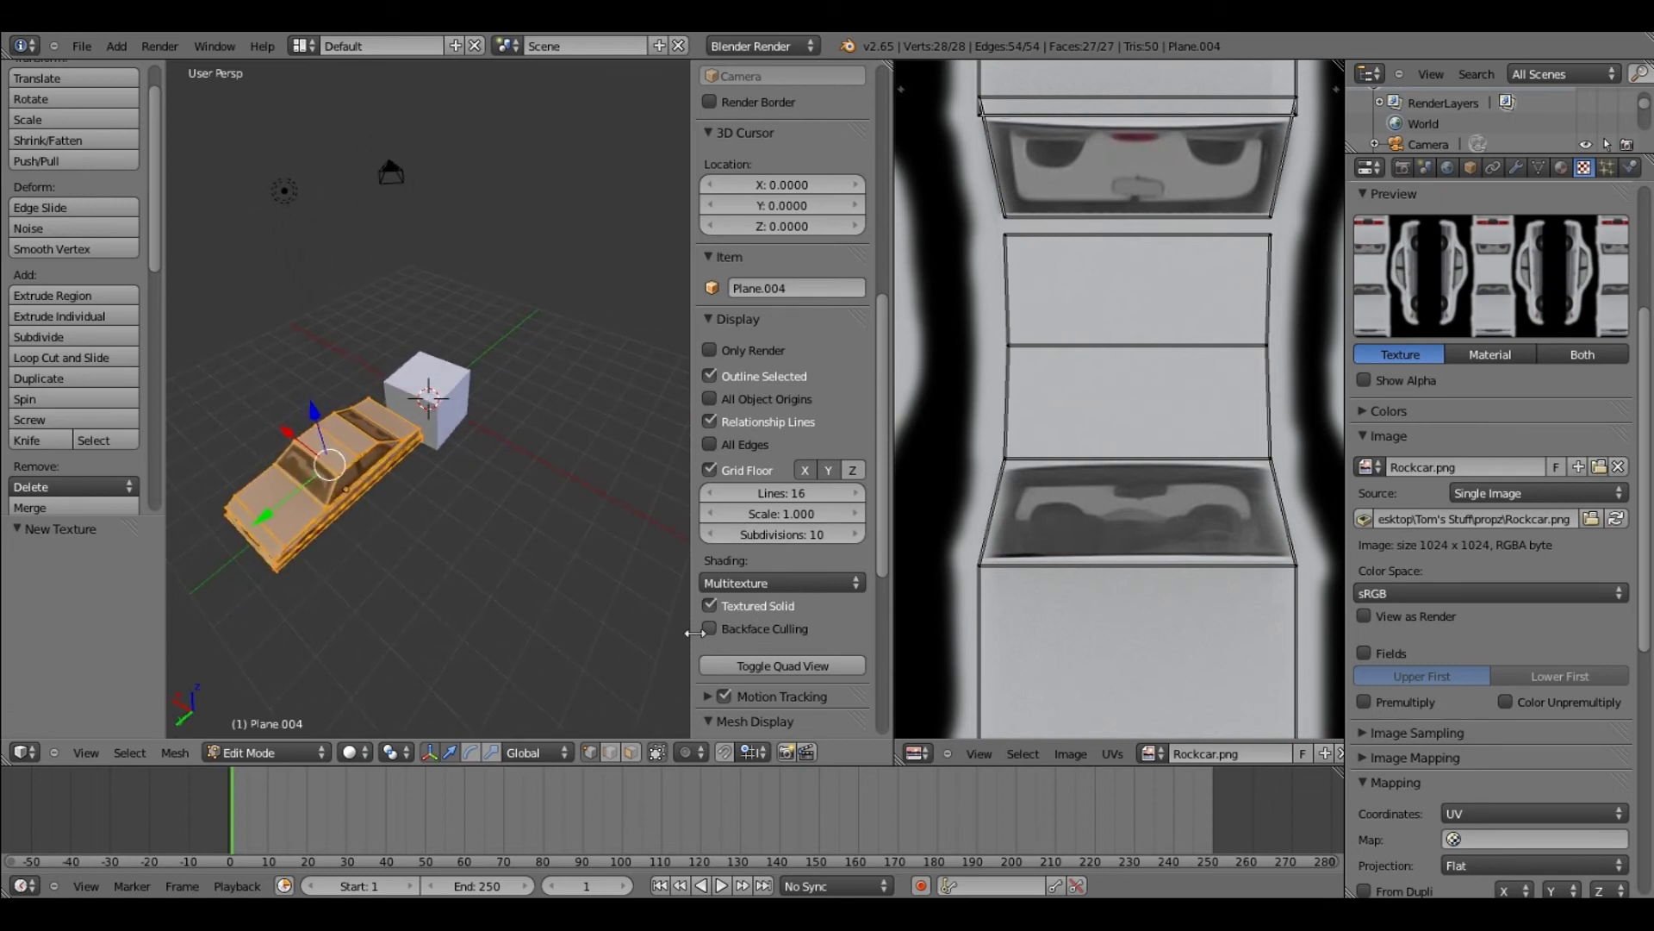
Enable Backface Culling and inspect the textured car from a low side angle
{"action": "middle_click_drag", "start_coordinate": [432, 546], "coordinate": [711, 634]}
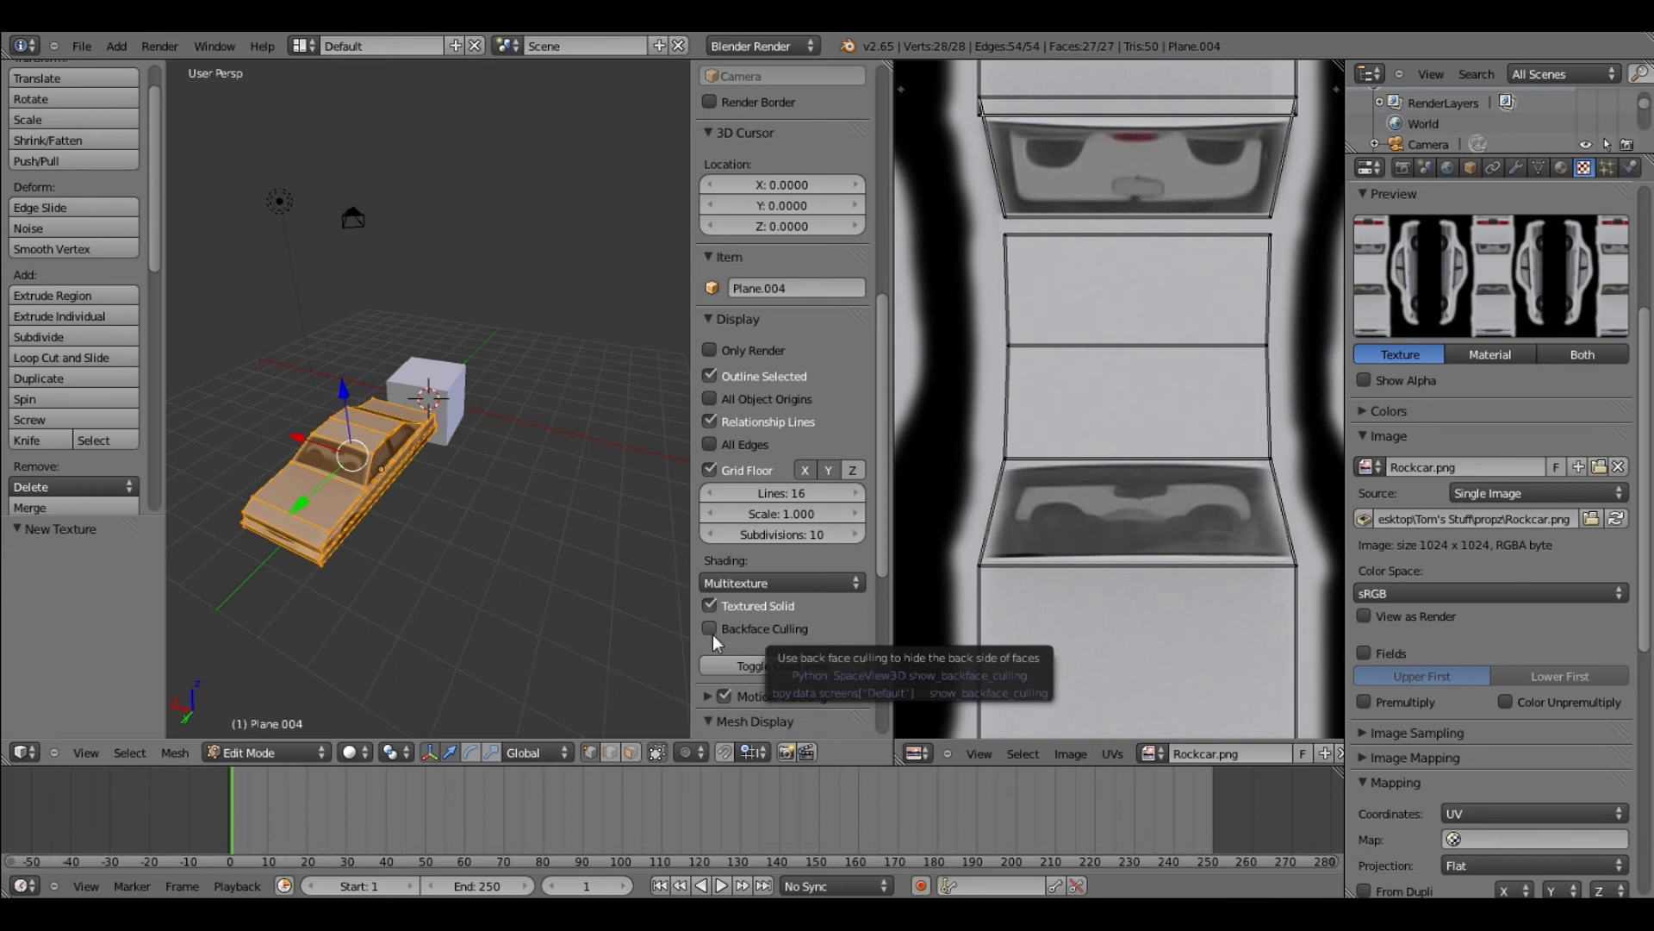
{"action": "left_click", "coordinate": [712, 634]}
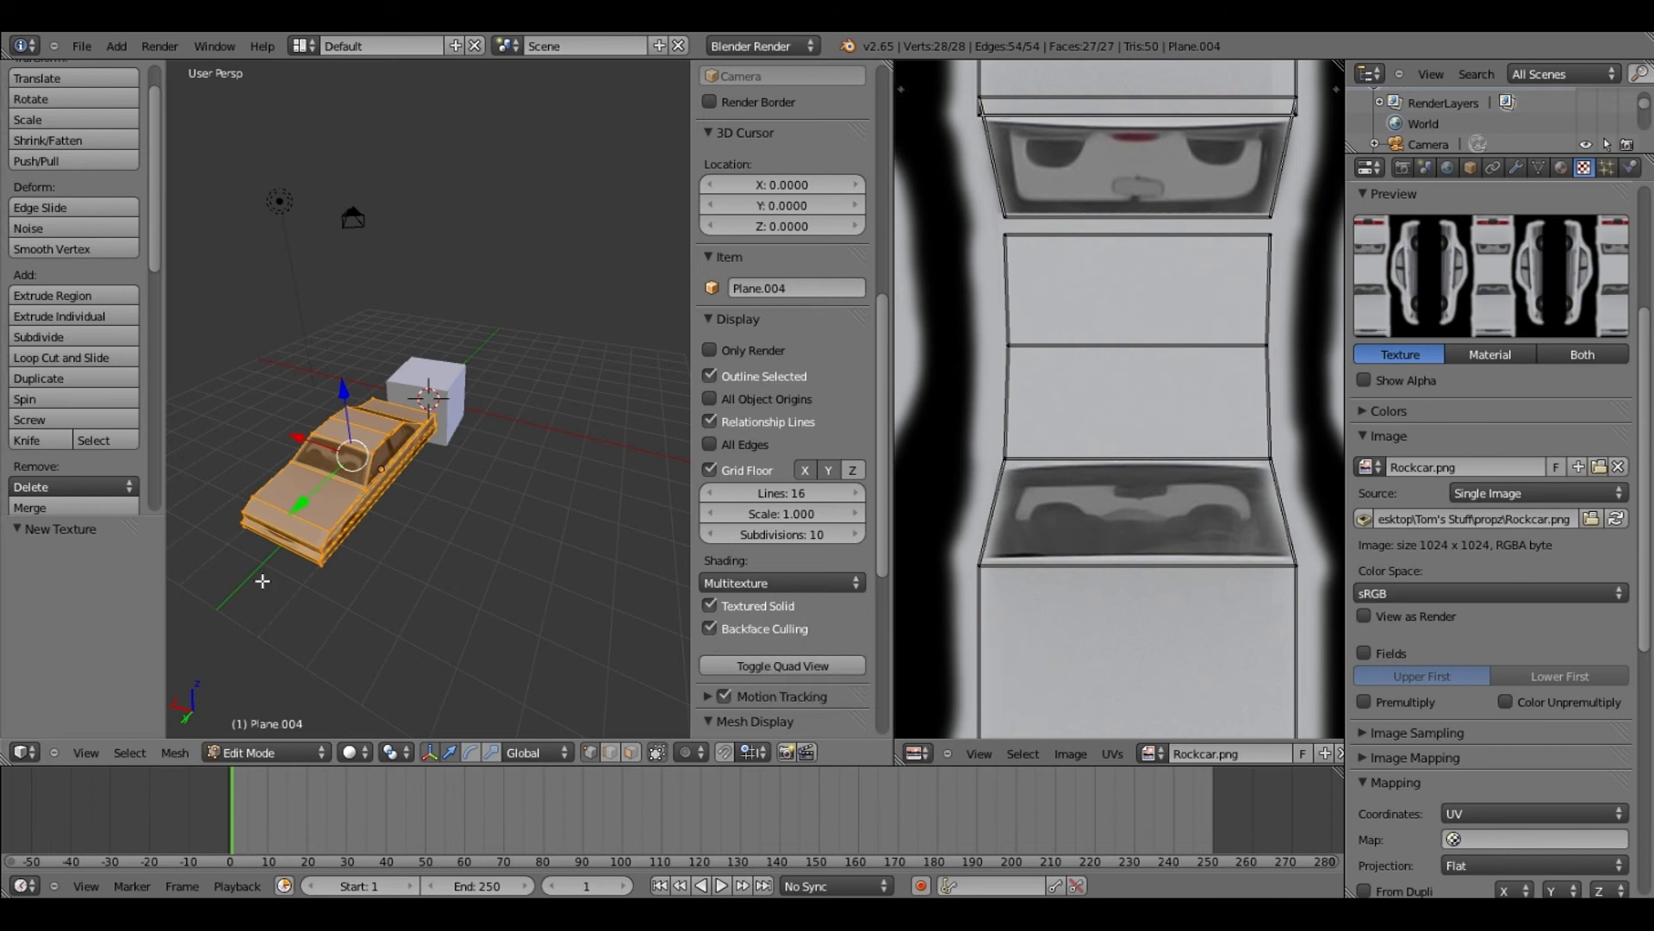
{"action": "middle_click_drag", "start_coordinate": [262, 577], "coordinate": [449, 552]}
{"action": "scroll", "coordinate": [449, 552], "scroll_direction": "down", "scroll_amount": 2}
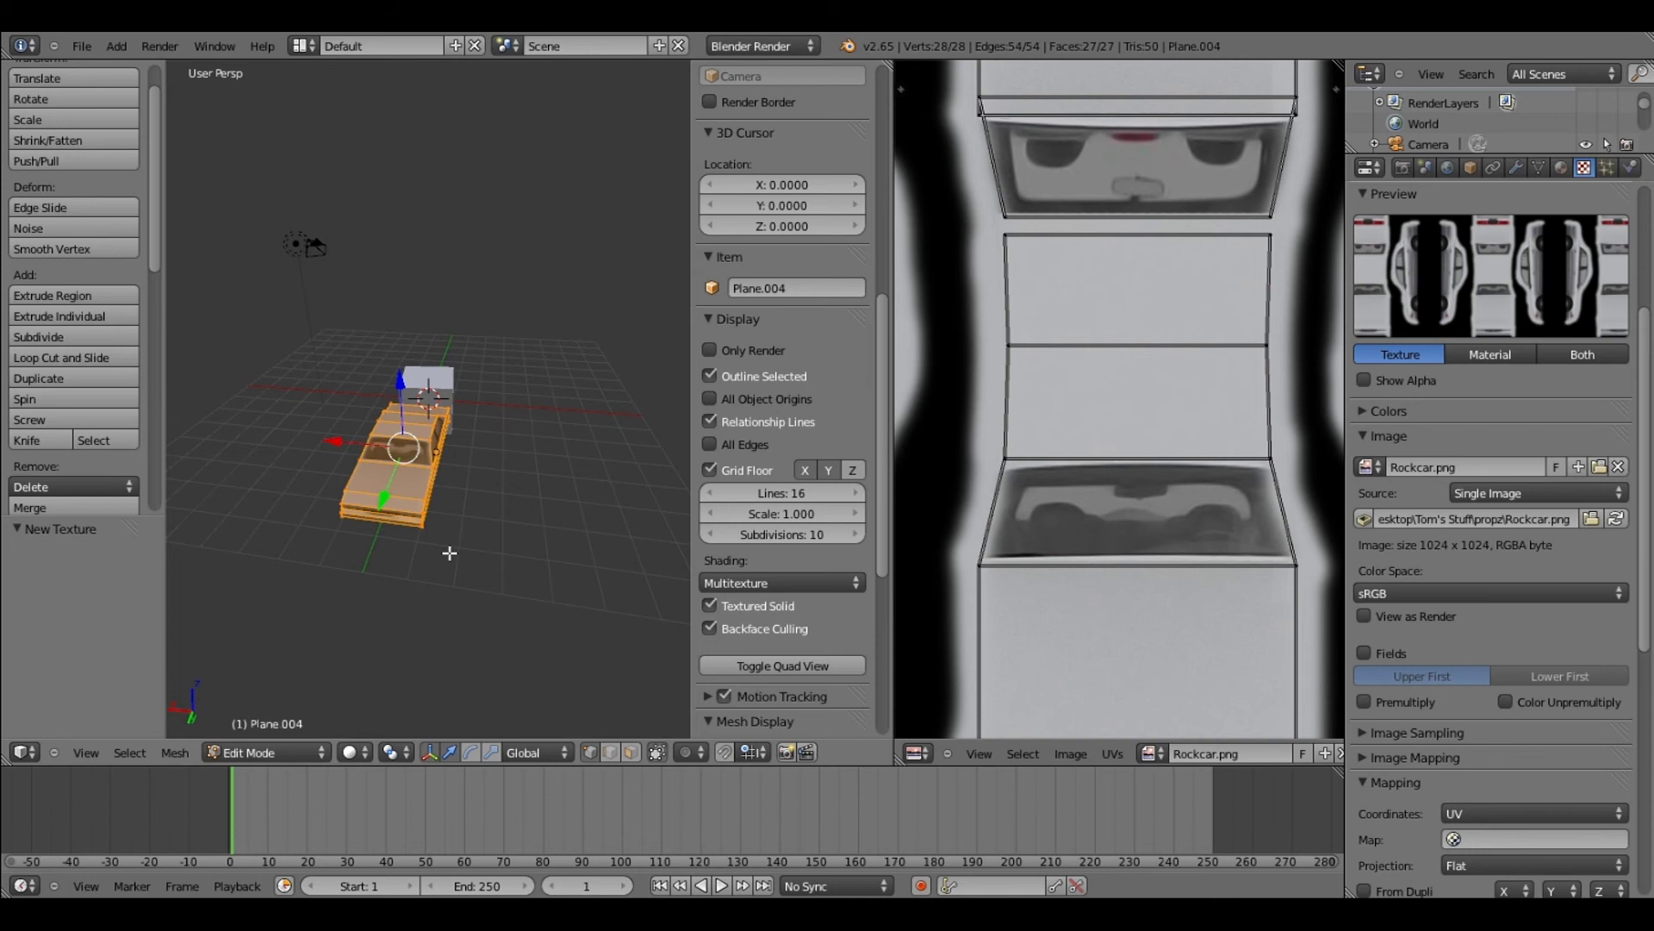
{"action": "scroll", "coordinate": [449, 552], "scroll_direction": "up", "scroll_amount": 2}
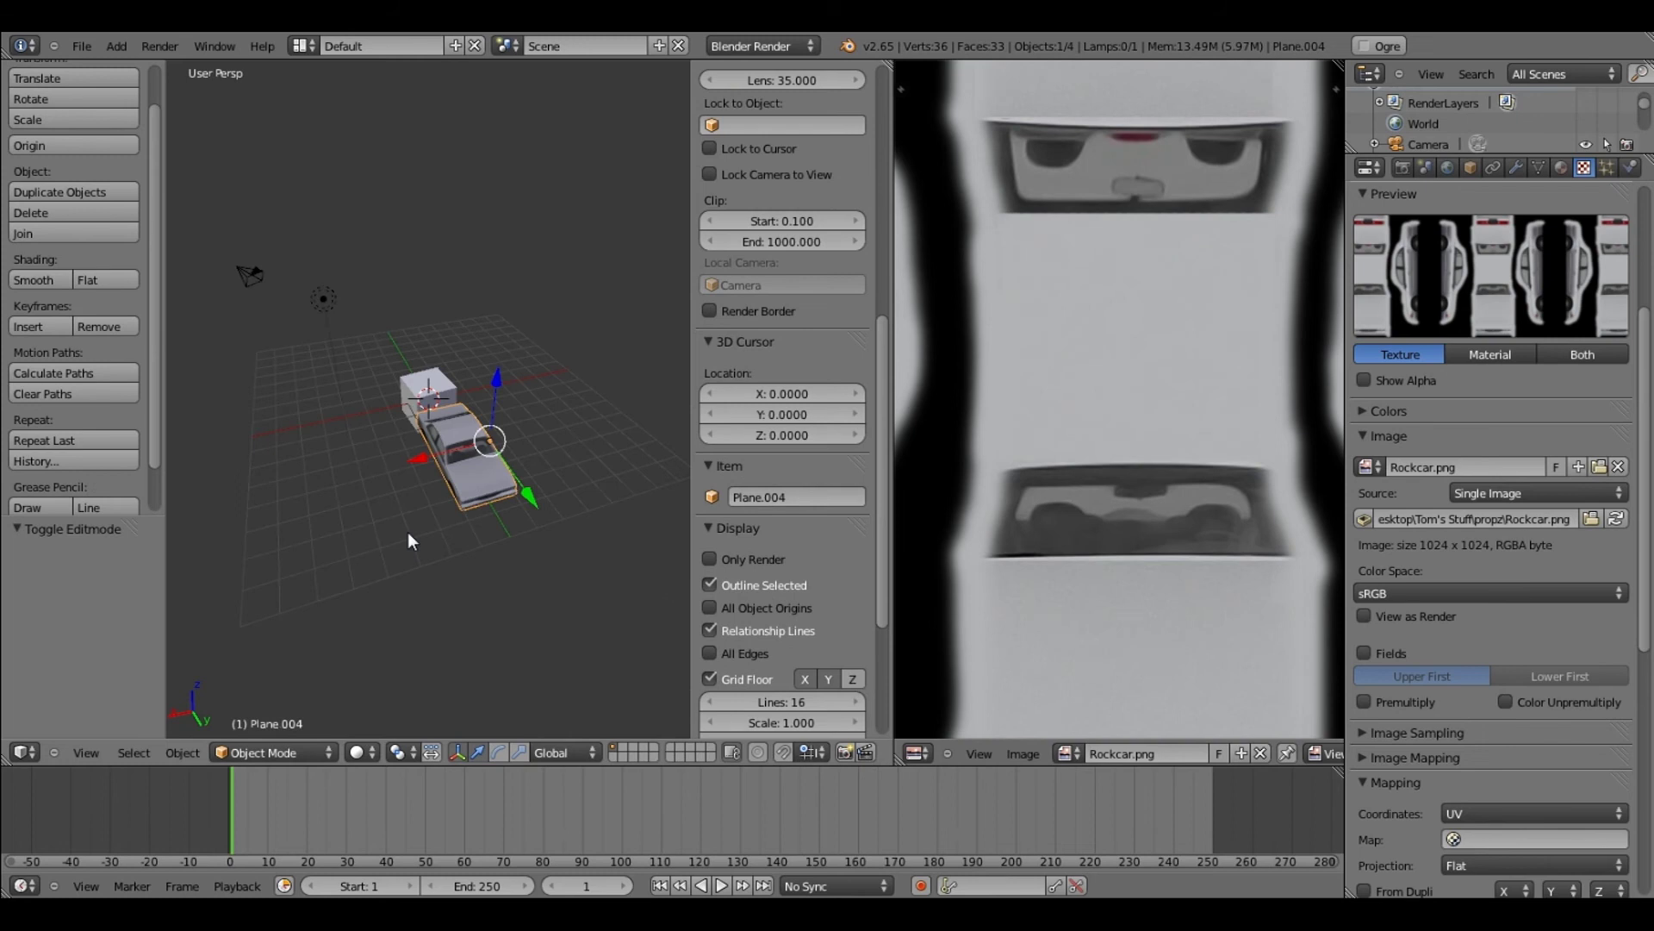
Show the File > Export submenu listing Collada, FBX, Wavefront and Ogre3D formats
{"action": "middle_click_drag", "start_coordinate": [407, 530], "coordinate": [401, 531]}
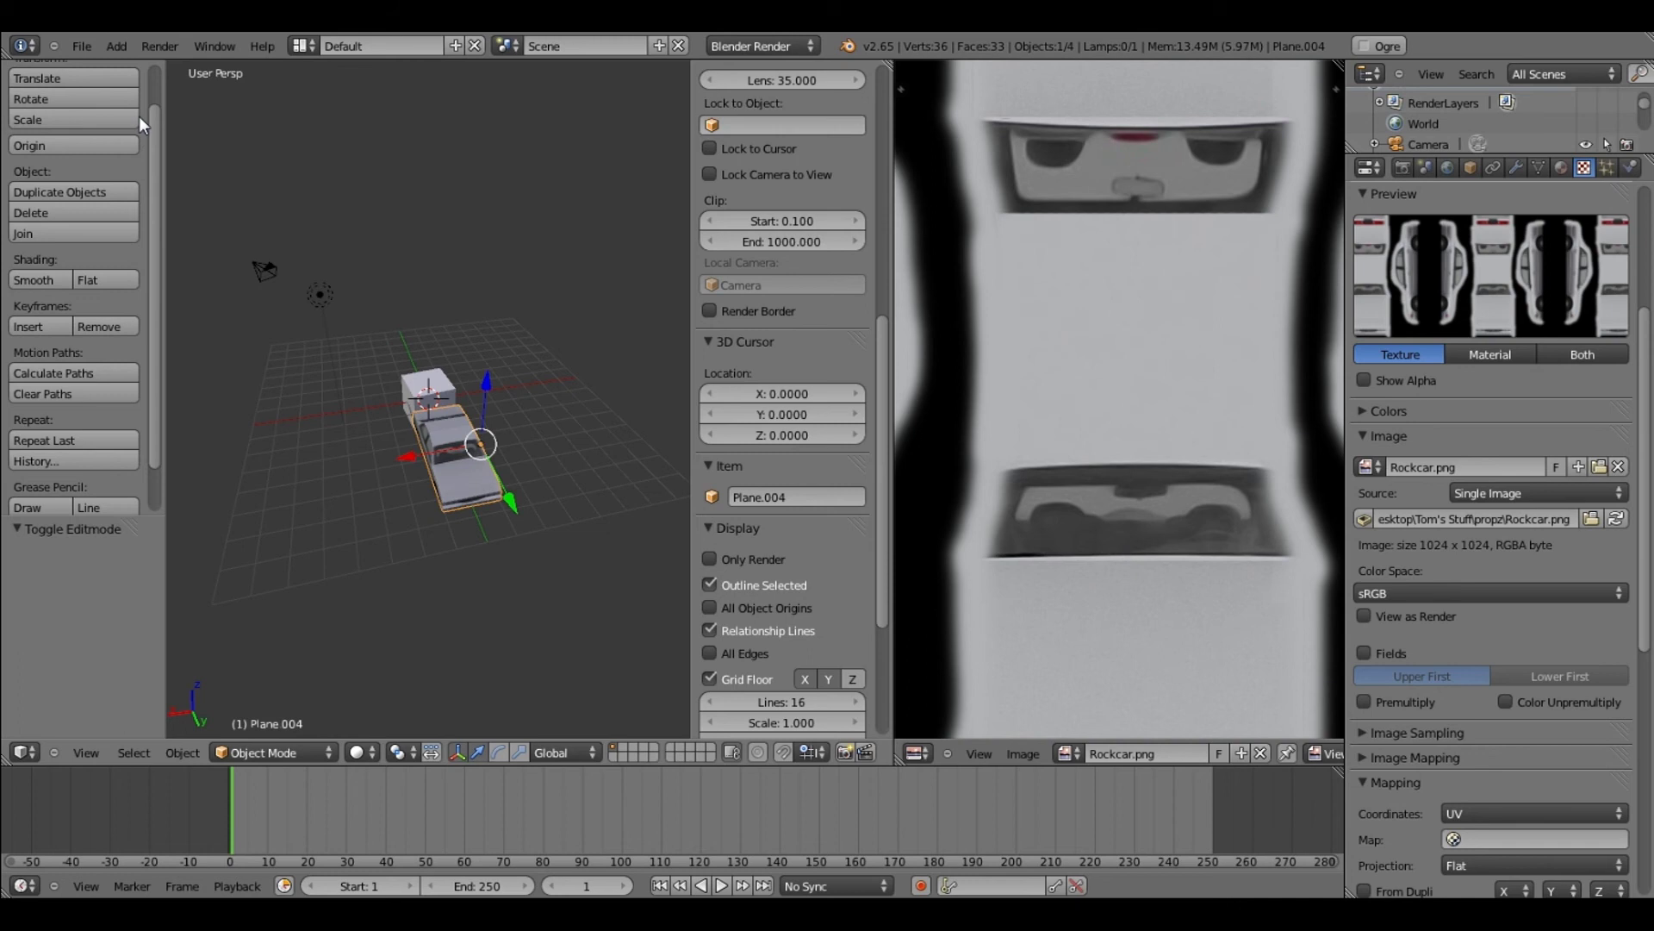
{"action": "left_click", "coordinate": [82, 47]}
{"action": "mouse_move", "coordinate": [172, 381]}
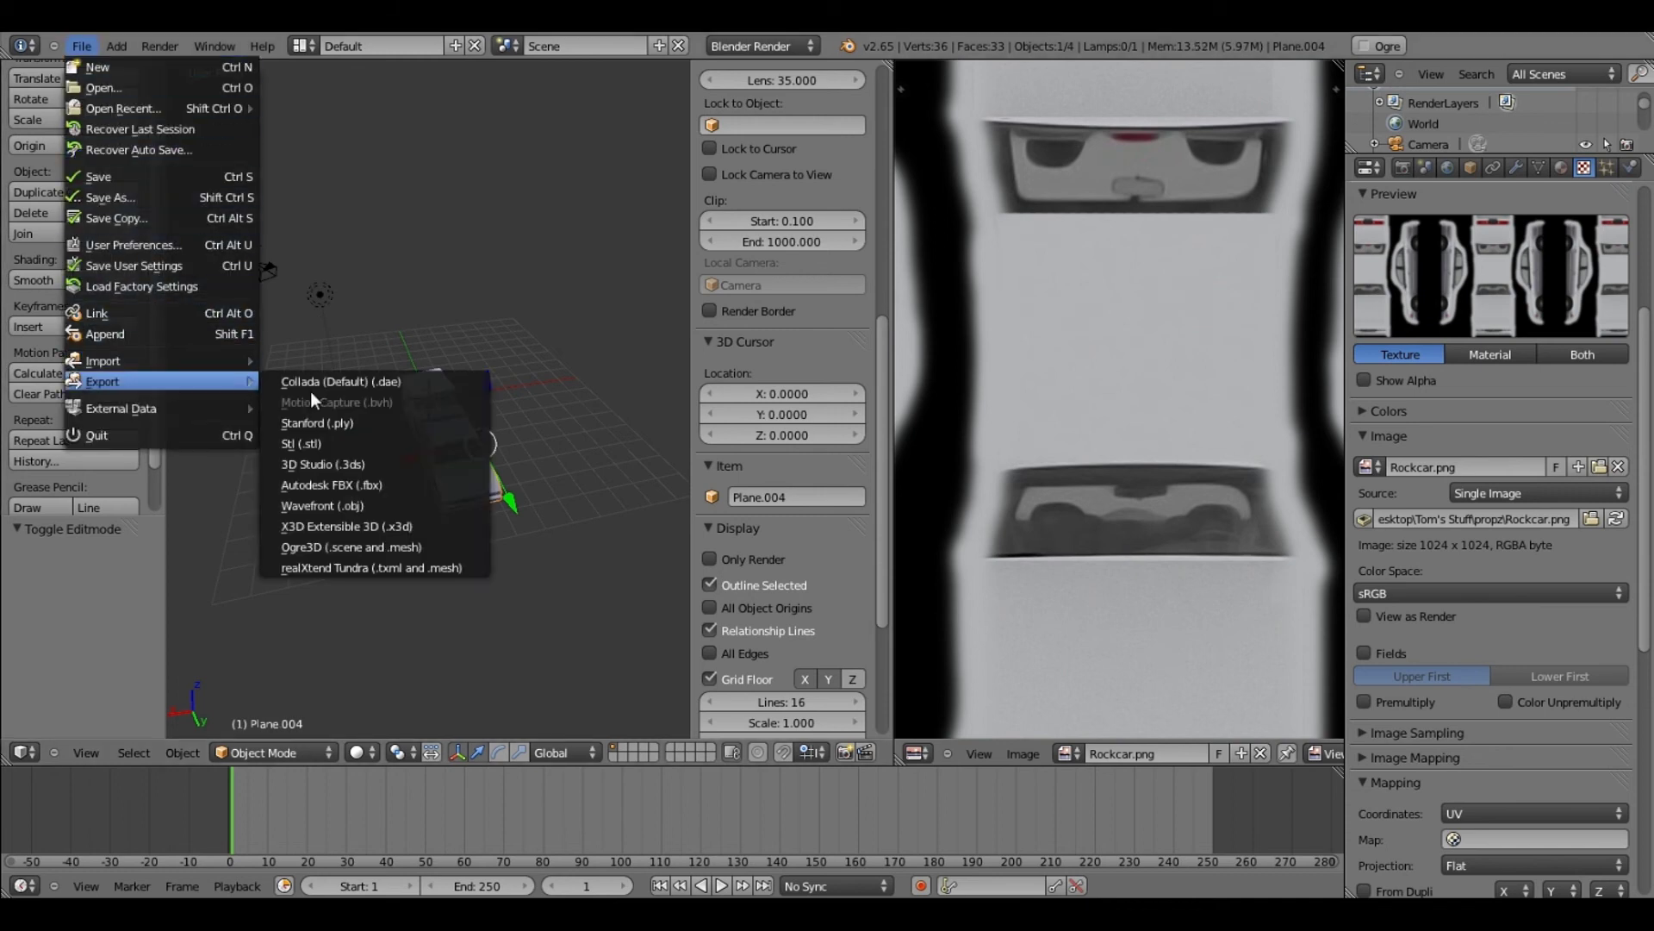
Review the Ogre3D export options in the file browser, then cancel the export
{"action": "left_click", "coordinate": [393, 550]}
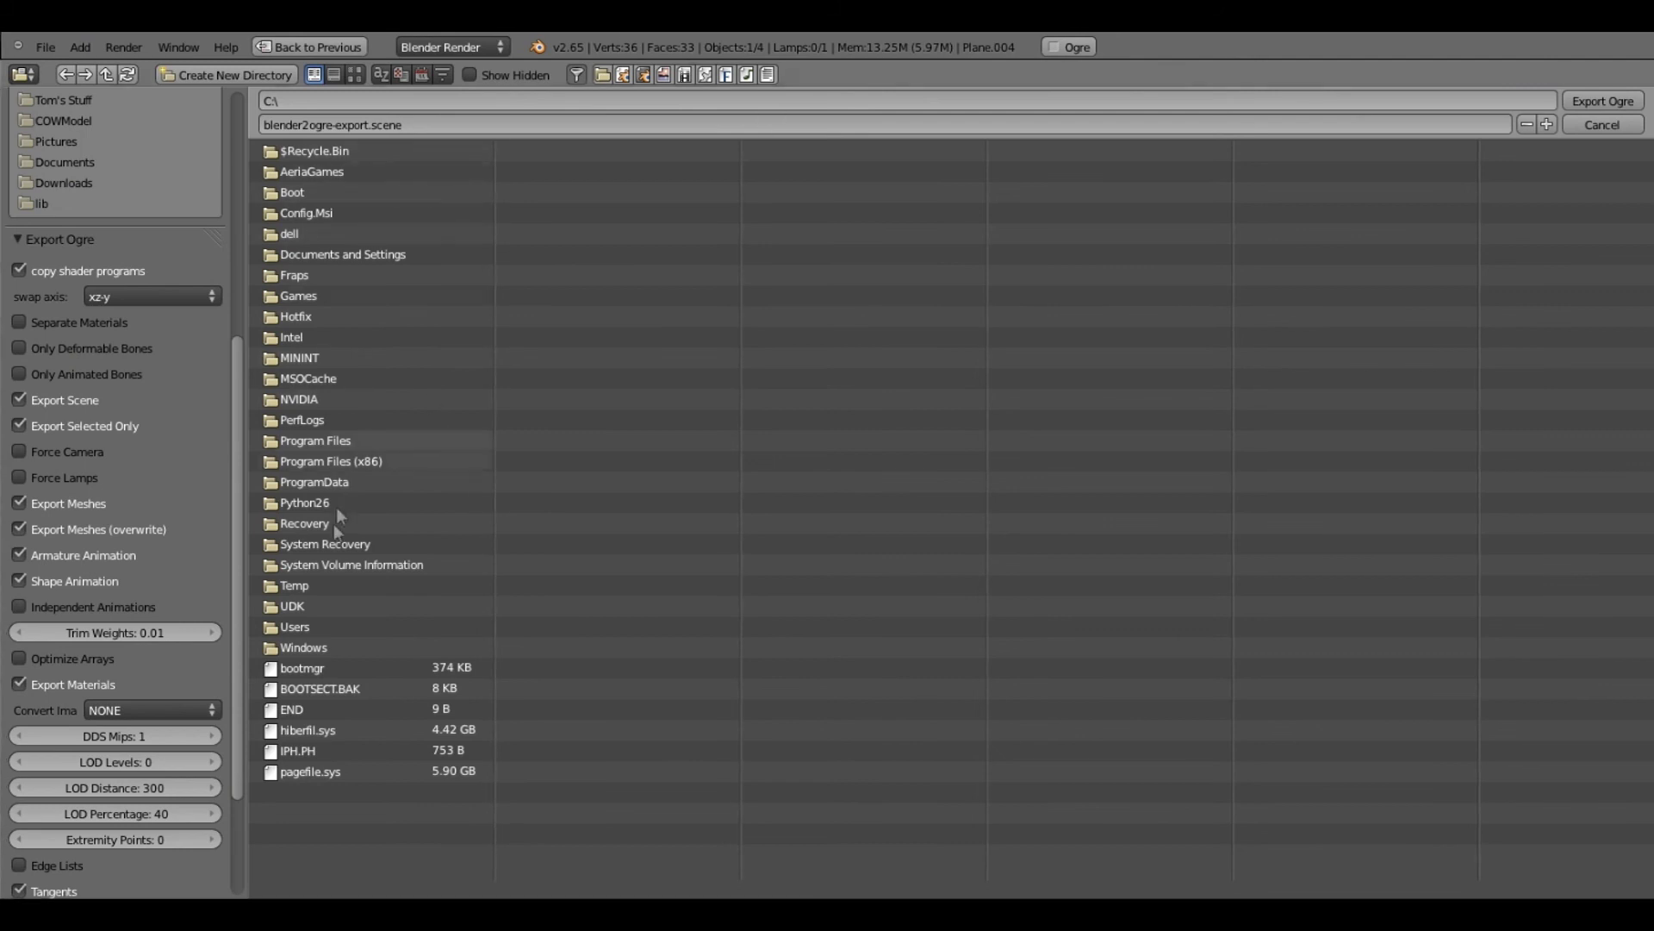
{"action": "scroll", "coordinate": [92, 731], "scroll_direction": "down", "scroll_amount": 2}
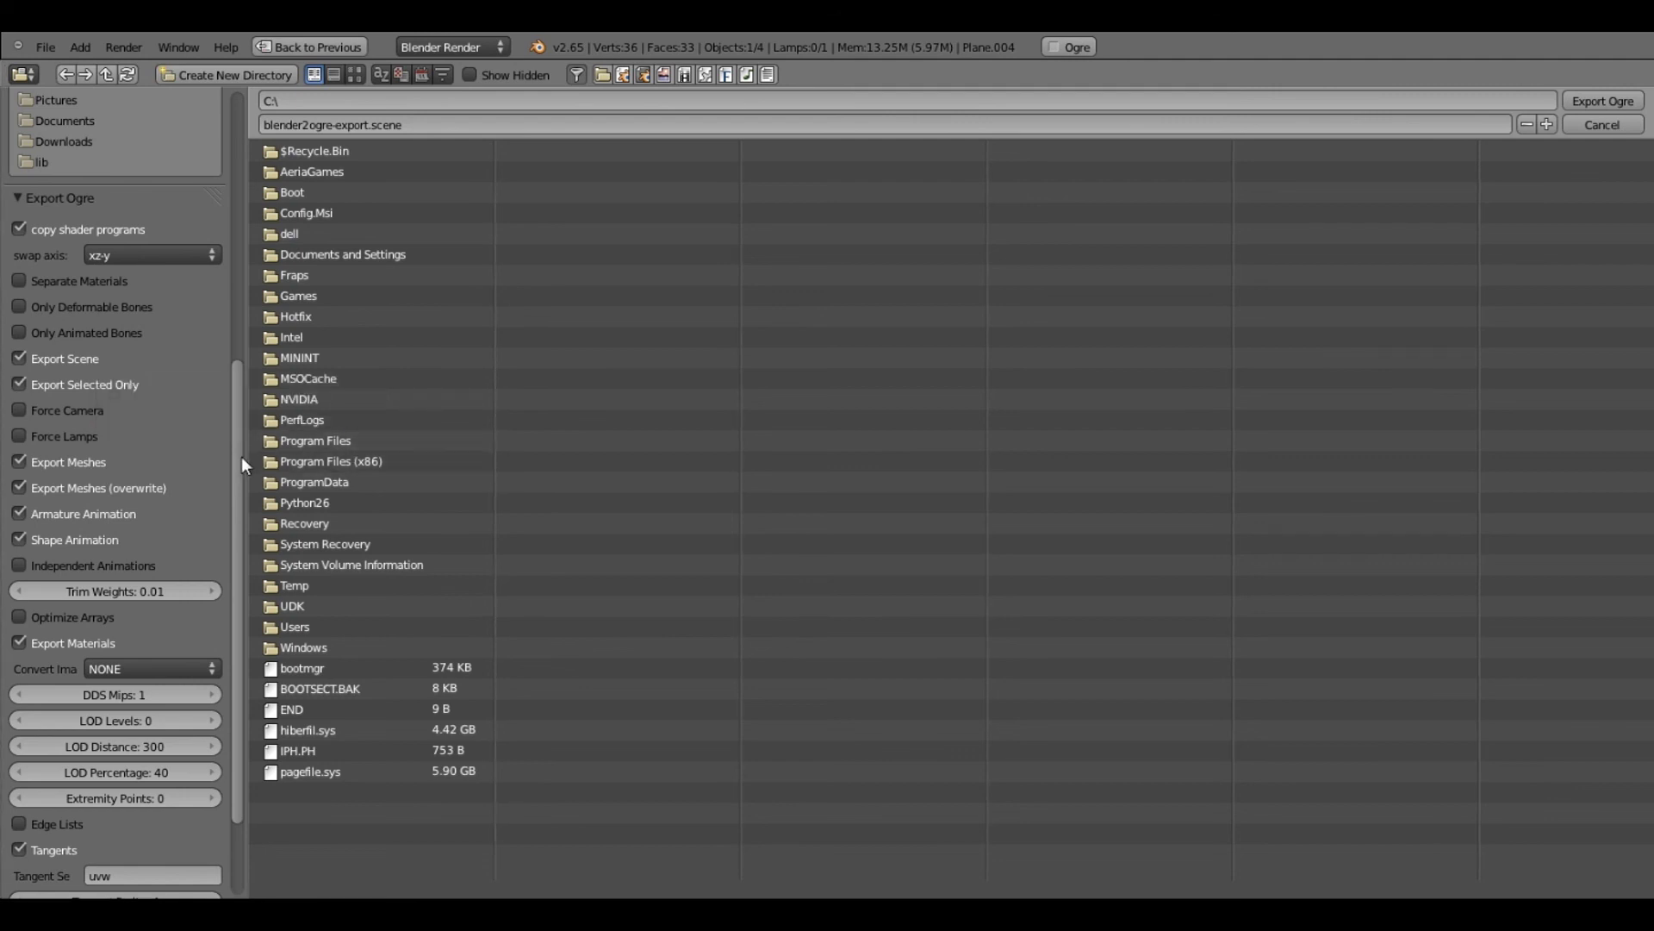
{"action": "left_click_drag", "start_coordinate": [242, 457], "coordinate": [240, 476]}
{"action": "scroll", "coordinate": [60, 375], "scroll_direction": "up", "scroll_amount": 2}
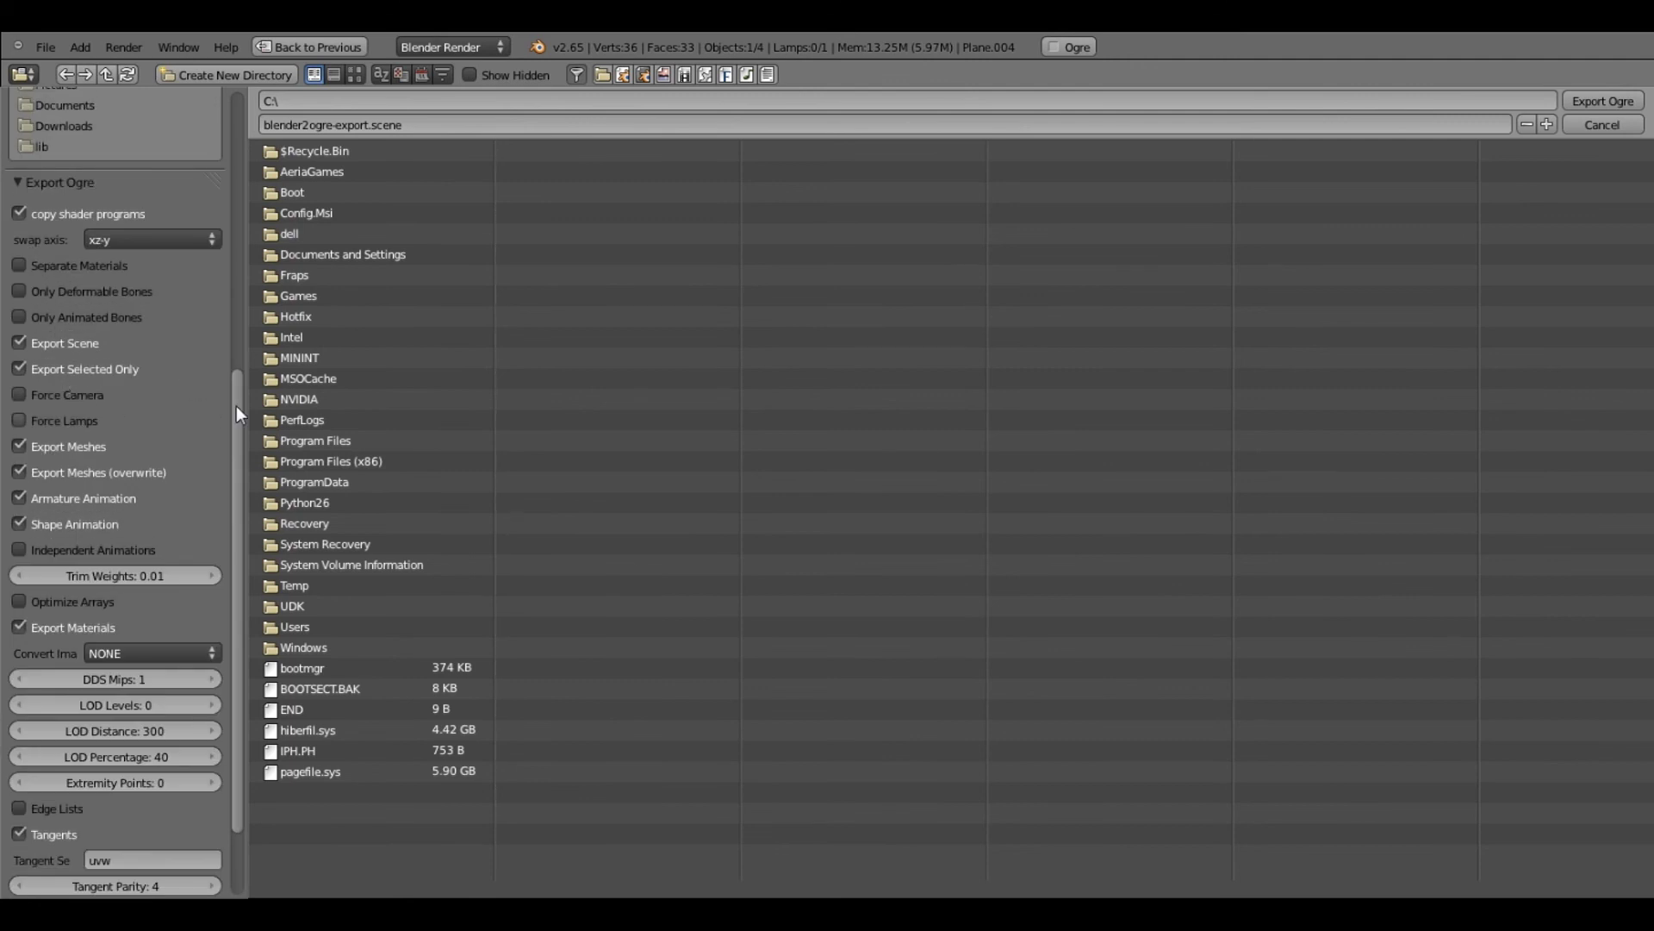
{"action": "left_click_drag", "start_coordinate": [236, 407], "coordinate": [235, 490]}
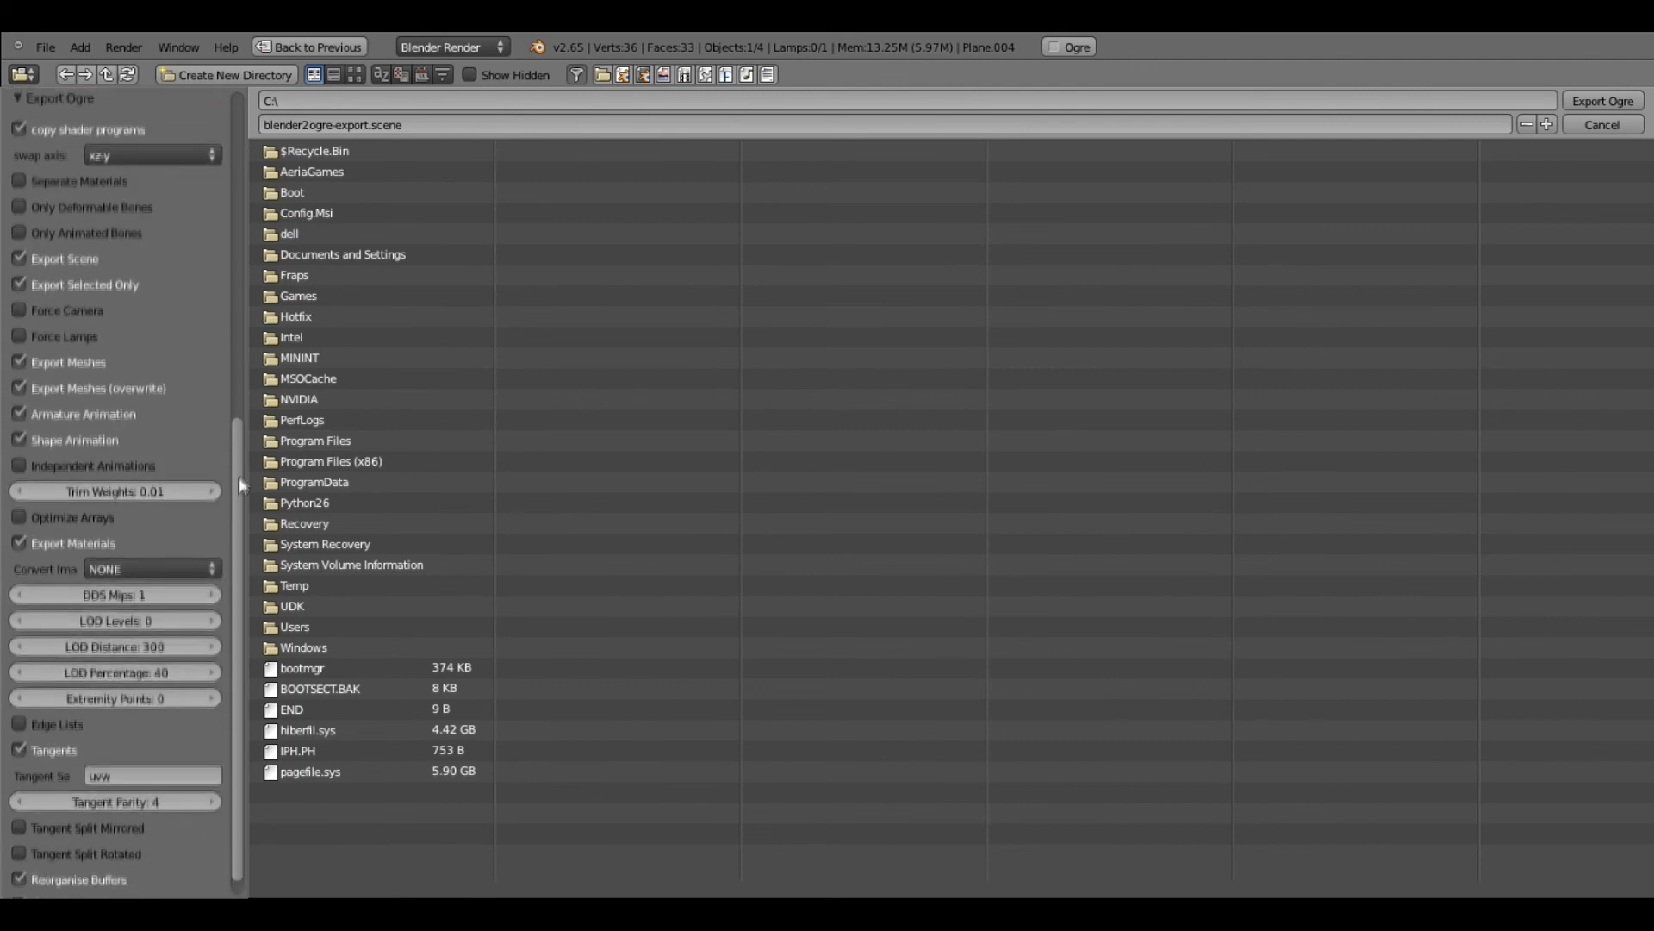
{"action": "left_click_drag", "start_coordinate": [238, 484], "coordinate": [294, 266]}
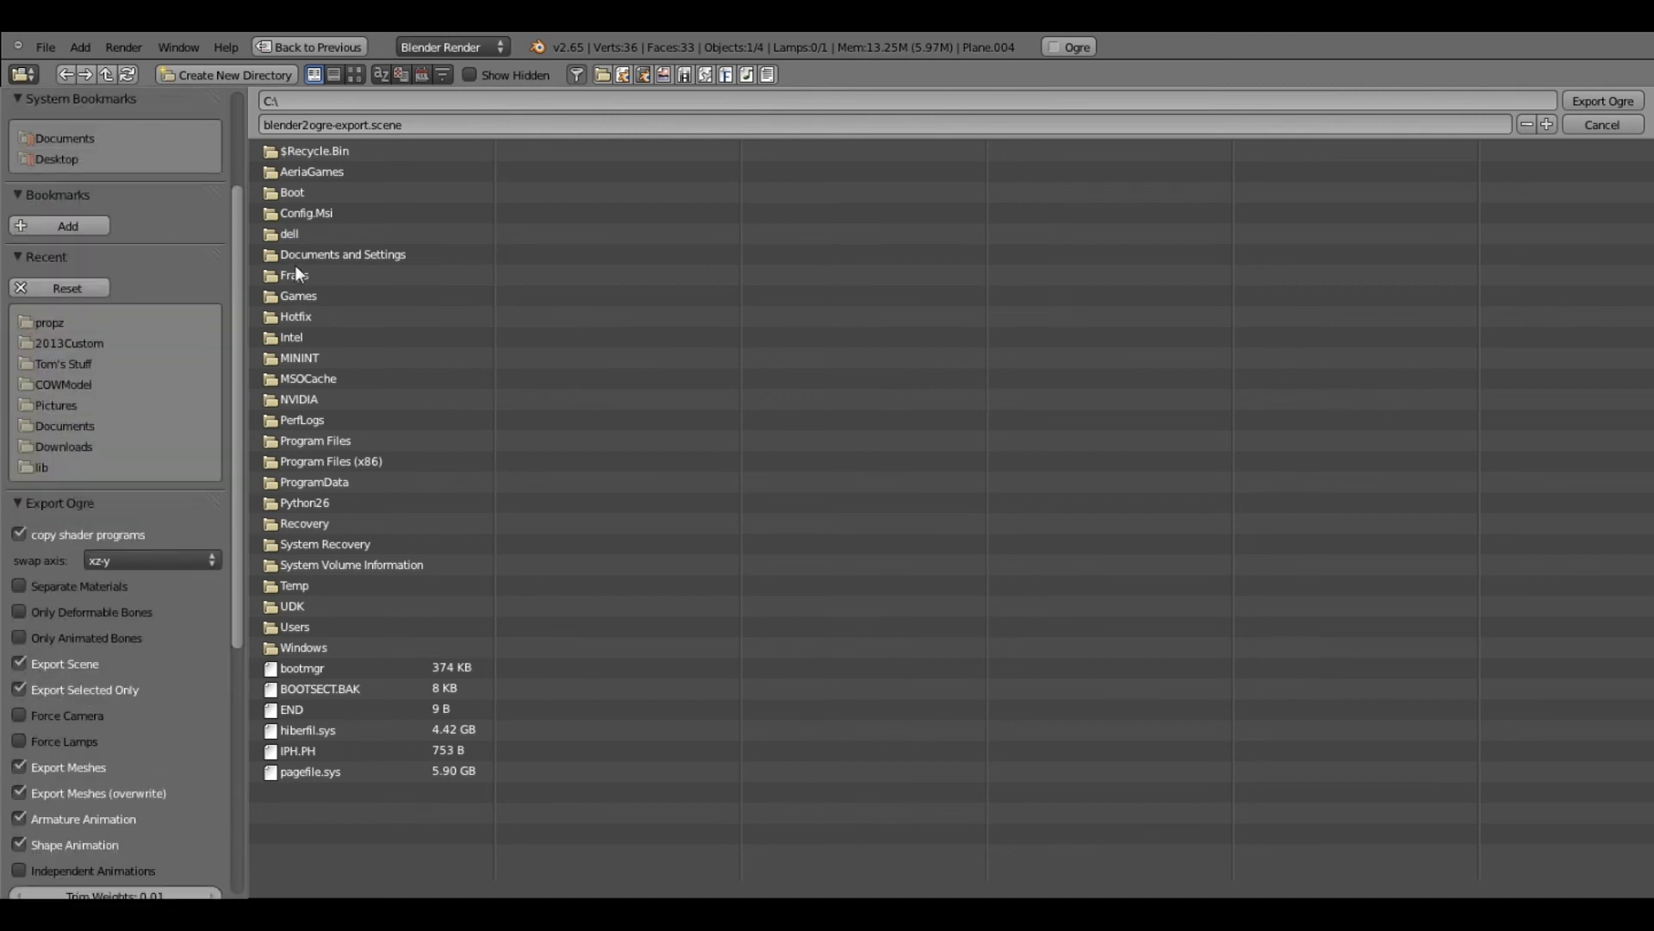
{"action": "left_click", "coordinate": [1600, 127]}
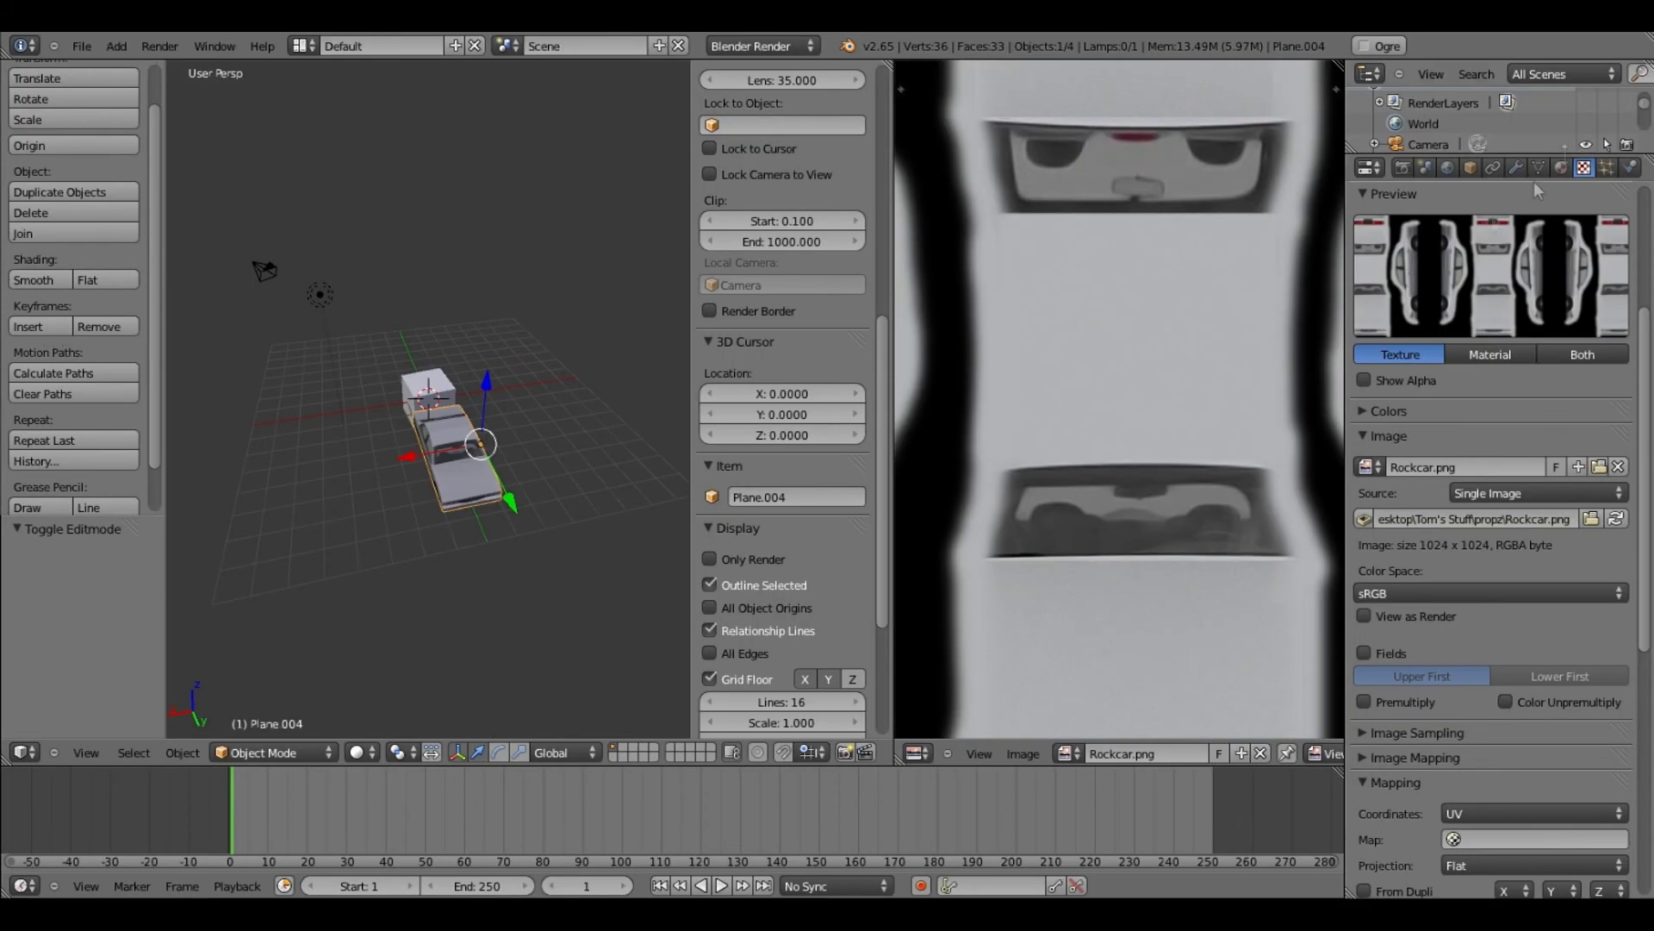
Nudge the car Plane.004 about -0.086 units along the X axis beside the cube
{"action": "middle_click_drag", "start_coordinate": [469, 491], "coordinate": [441, 450]}
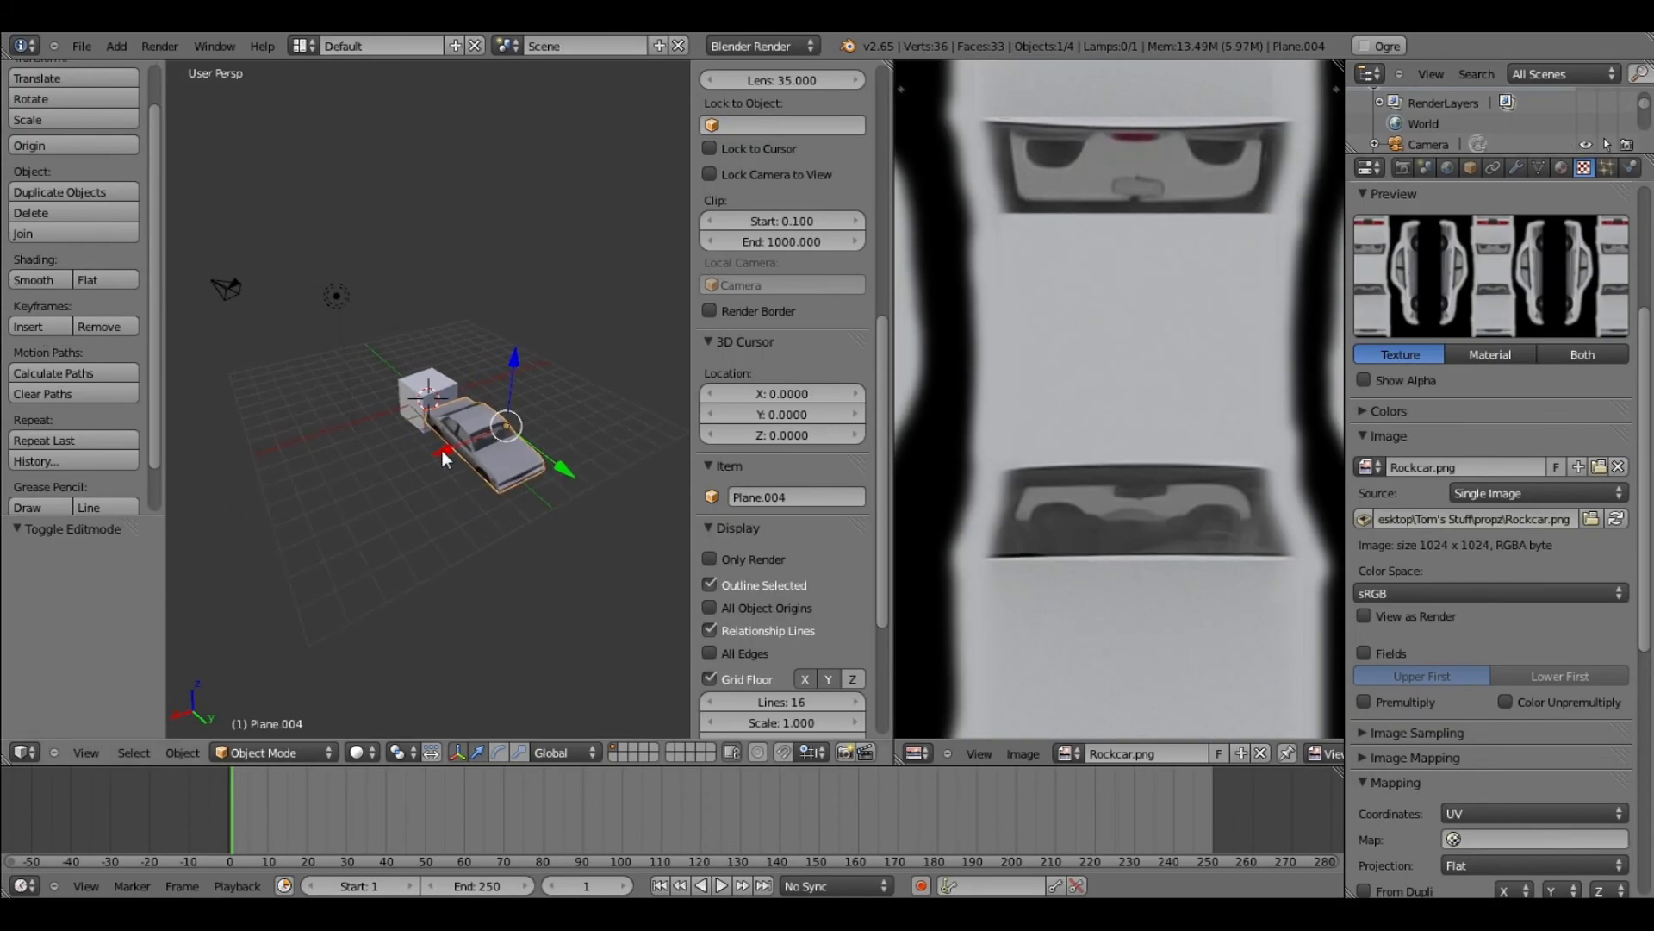
{"action": "left_click_drag", "start_coordinate": [442, 450], "coordinate": [452, 463]}
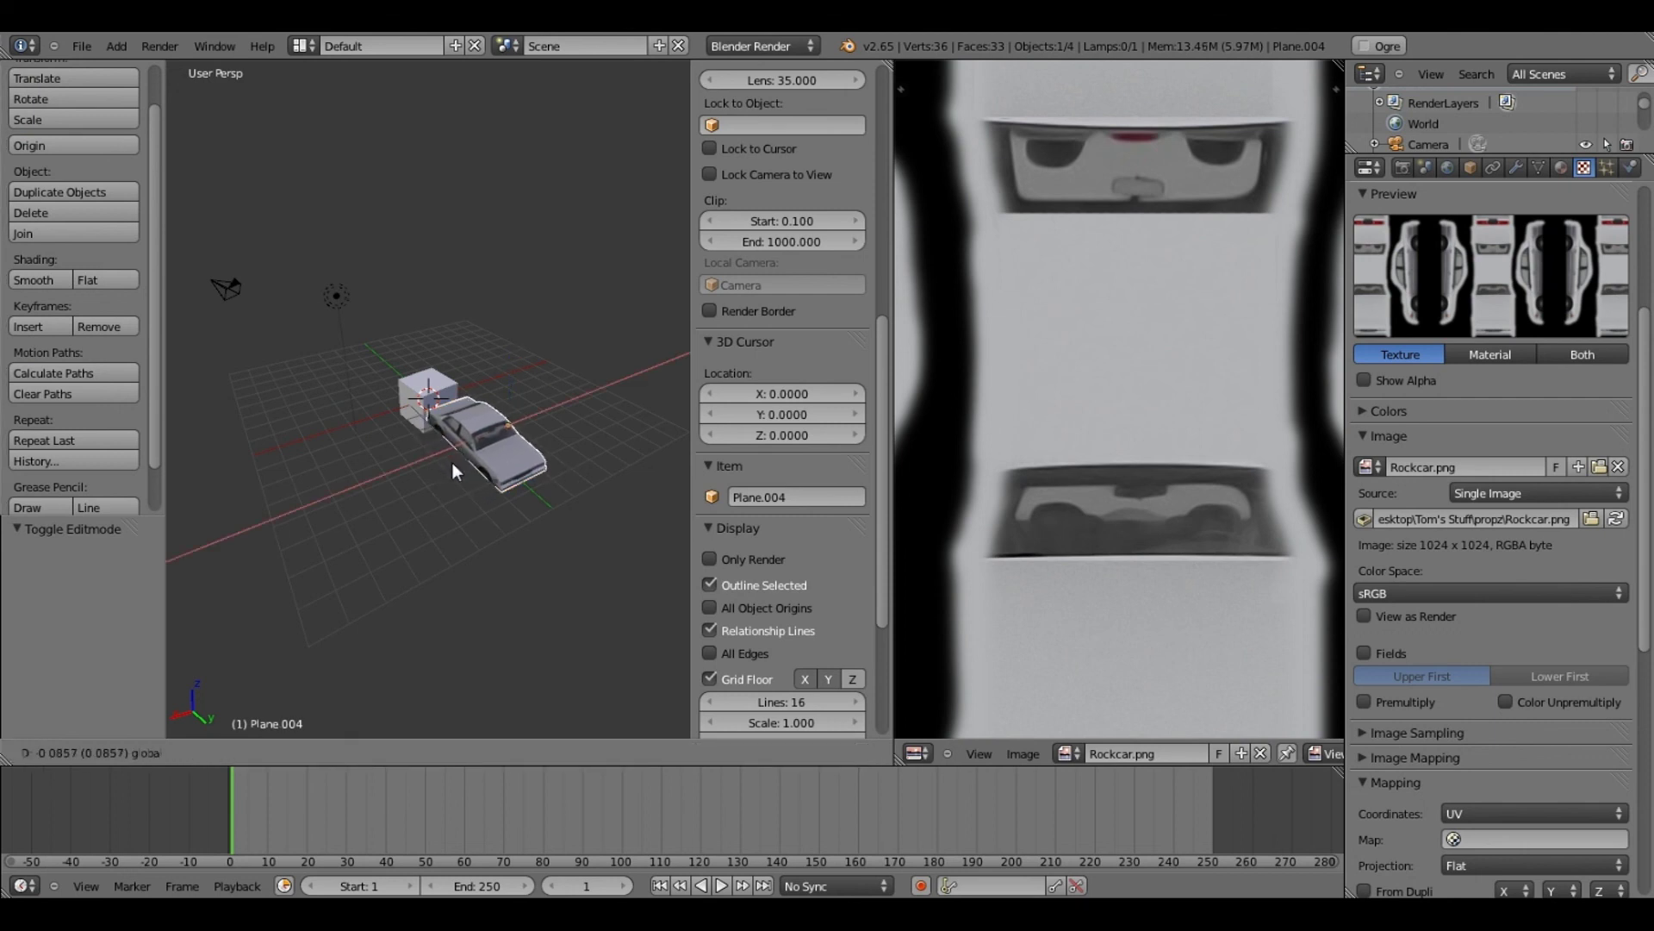
{"action": "middle_click_drag", "start_coordinate": [445, 563], "coordinate": [450, 467]}
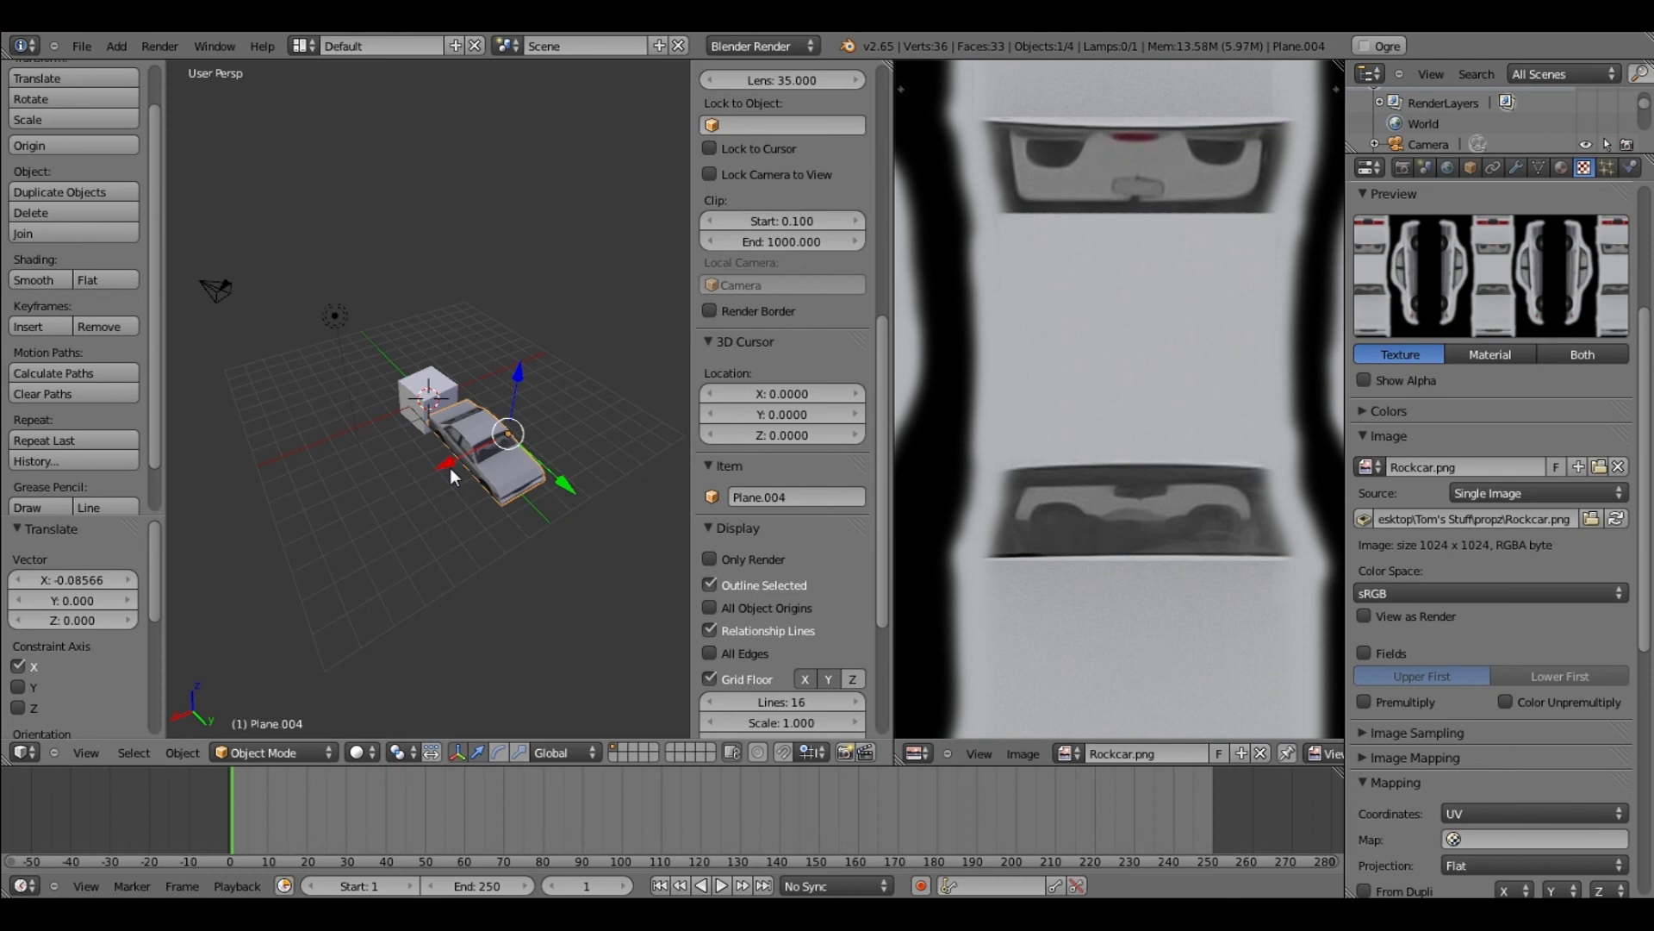
{"action": "left_click_drag", "start_coordinate": [450, 467], "coordinate": [453, 469]}
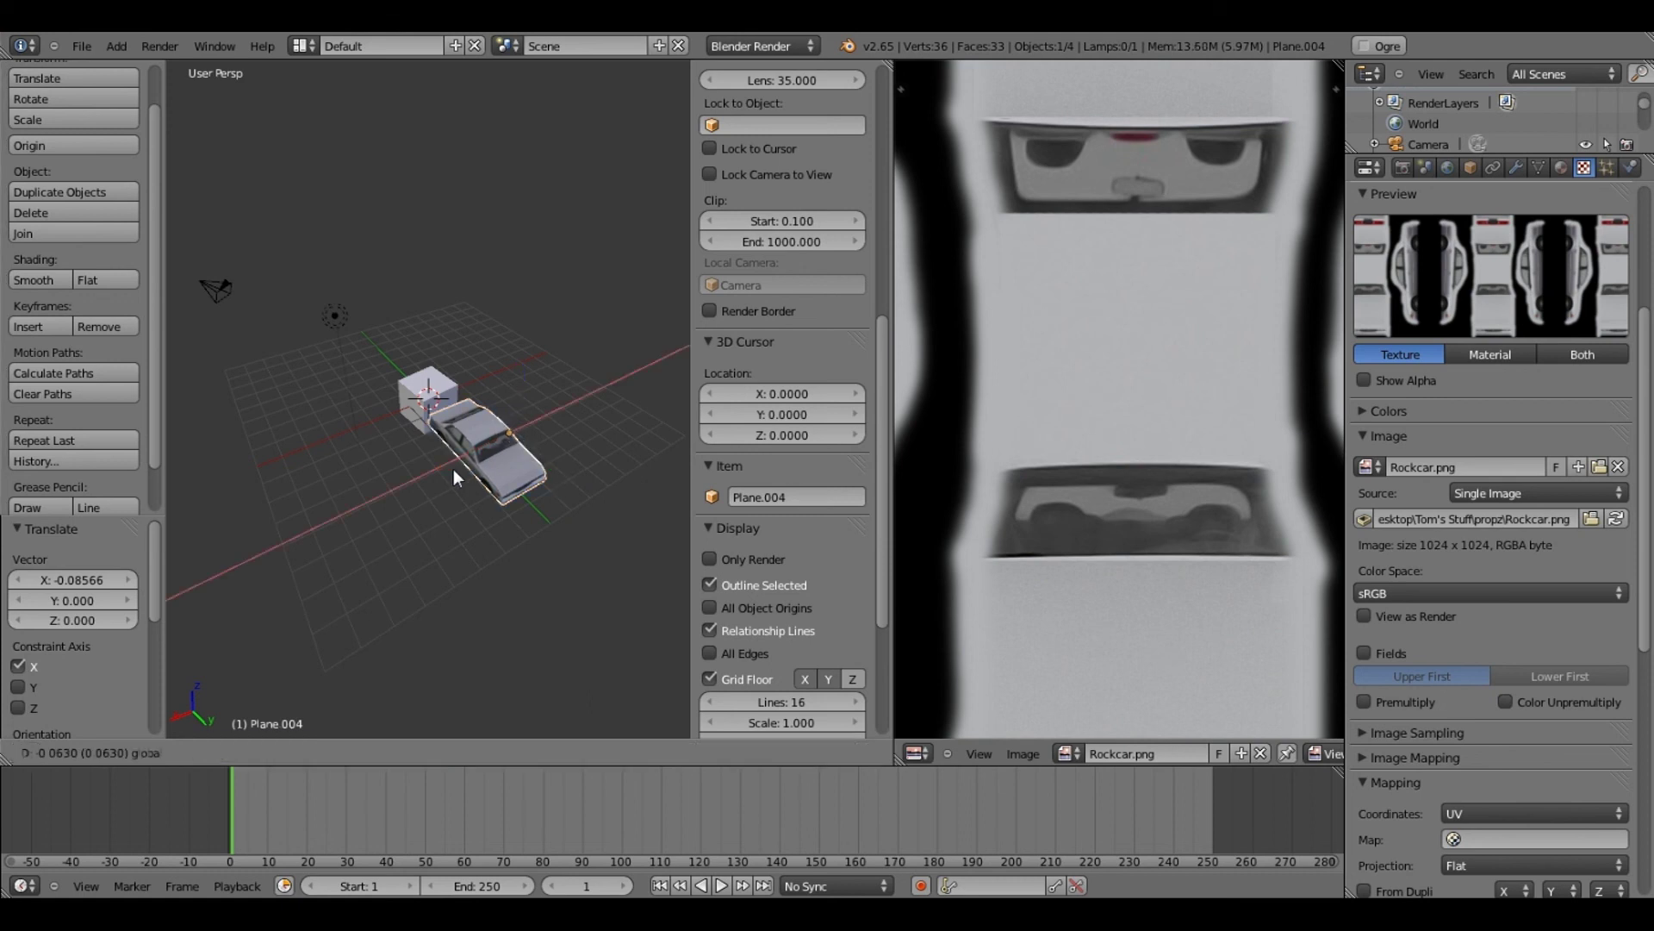